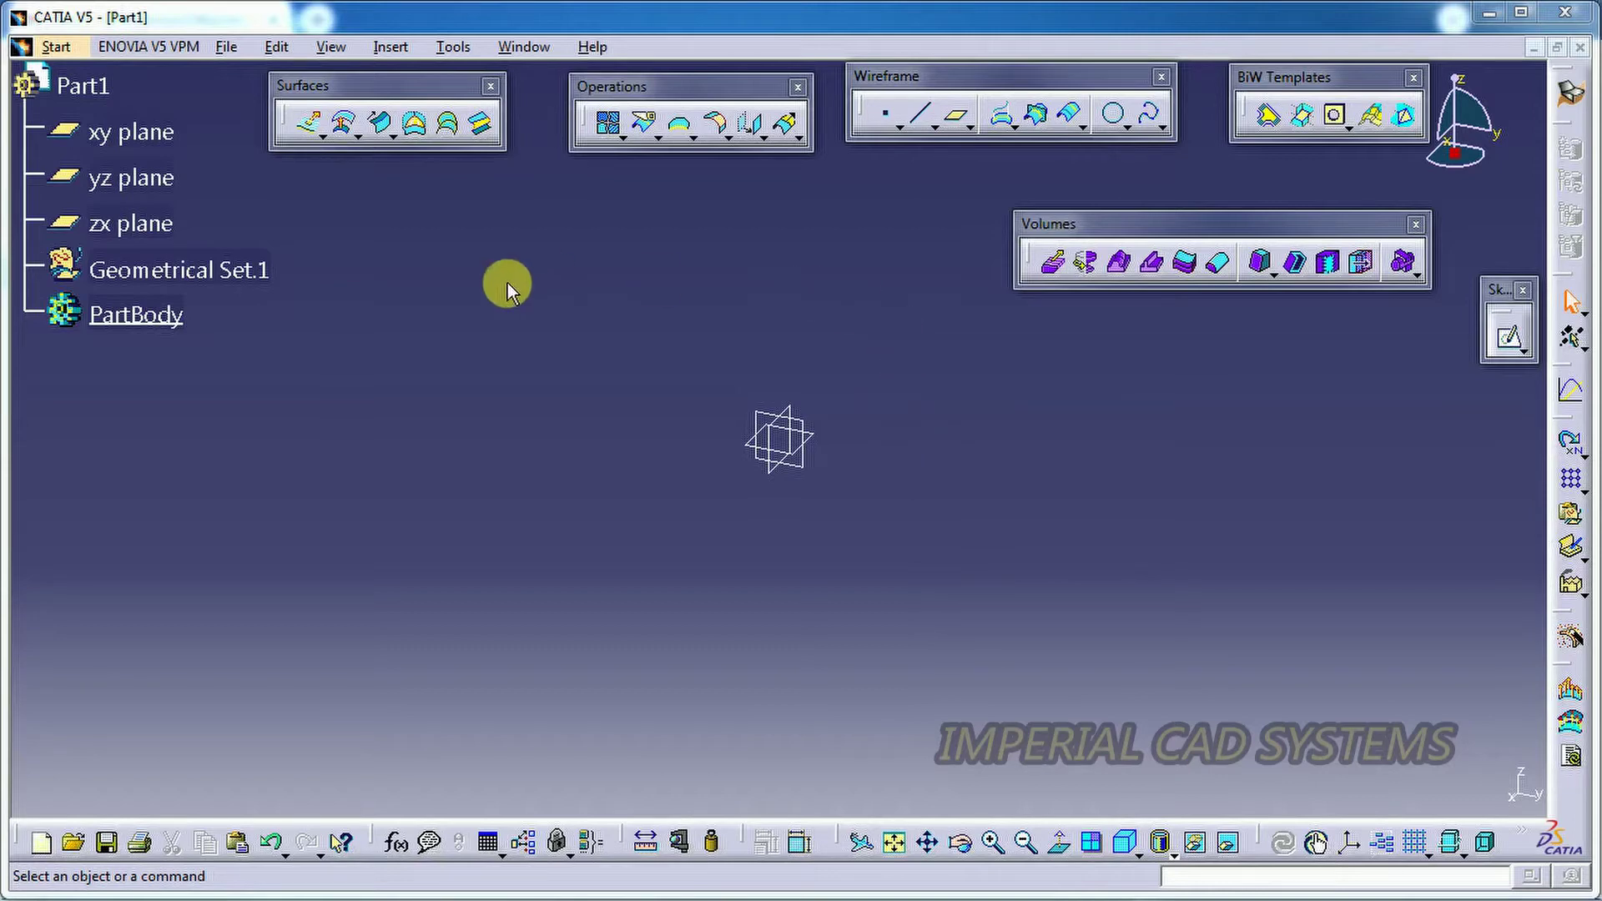
- Switch to the Part Design workbench and show its Surface-Based Features tools in the open modelling area
{"action": "left_click_drag", "start_coordinate": [1085, 224], "coordinate": [1058, 197]}
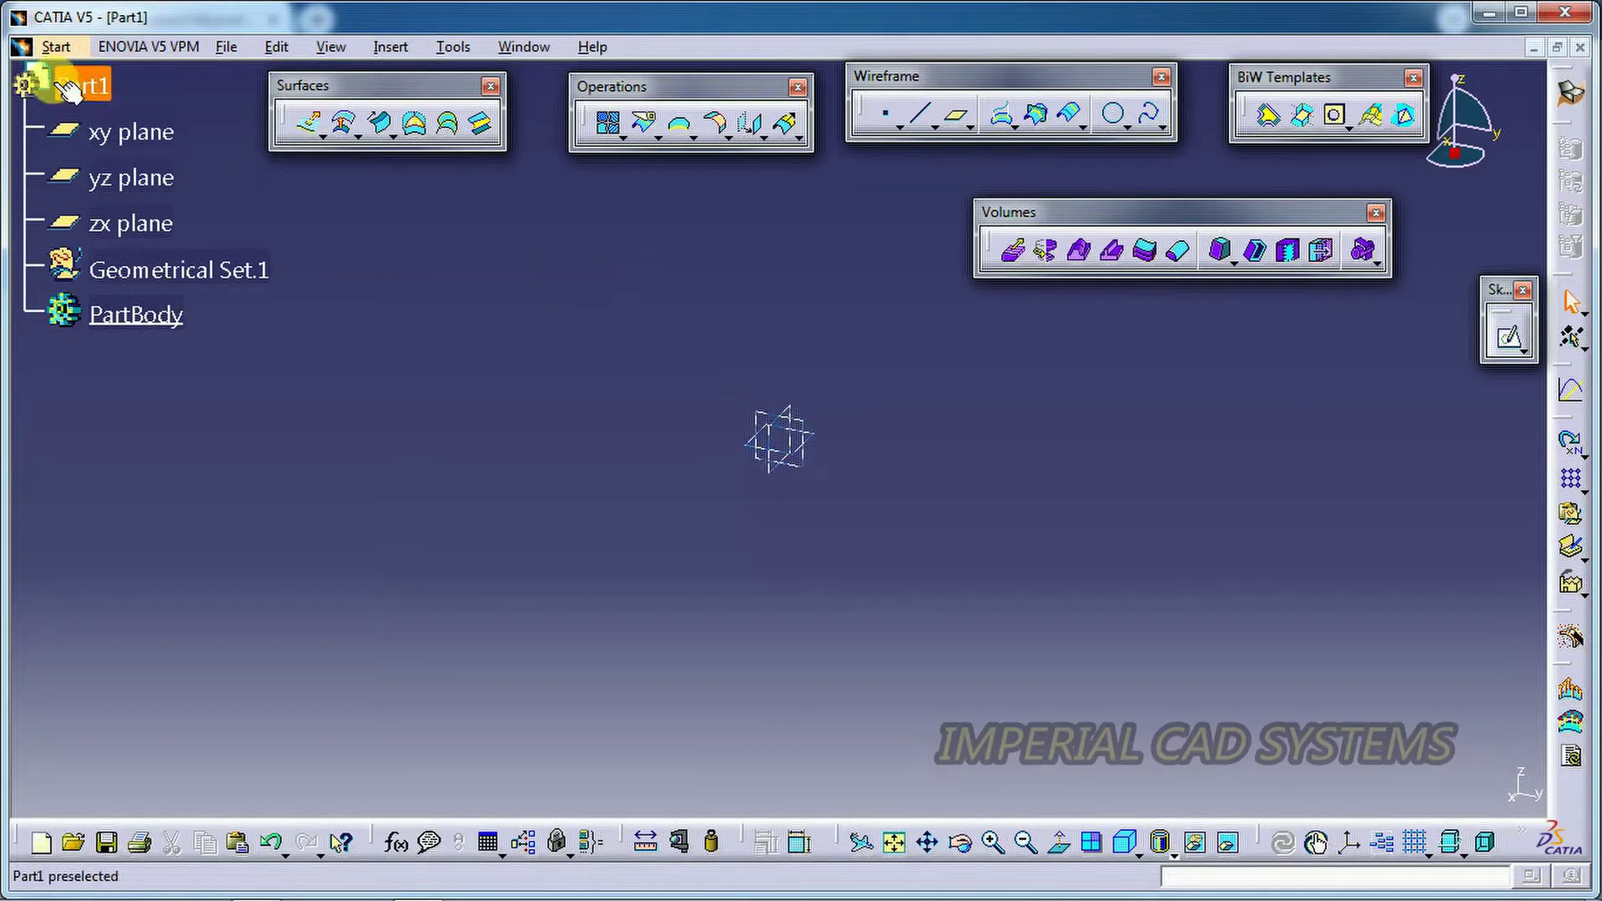
{"action": "left_click", "coordinate": [56, 47]}
{"action": "mouse_move", "coordinate": [78, 108]}
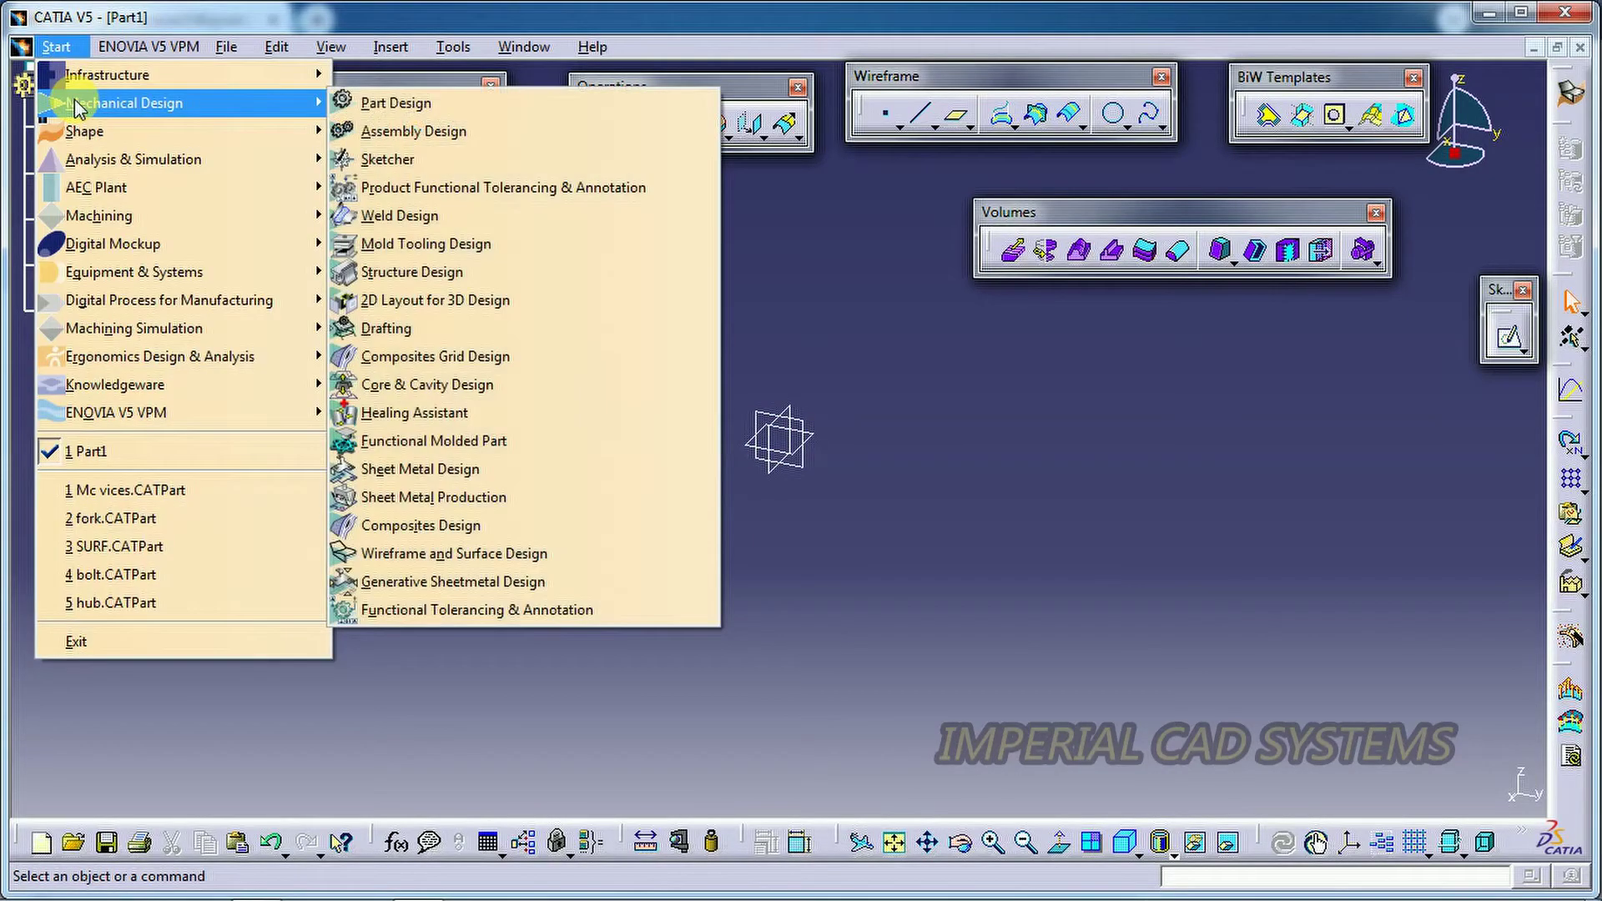
{"action": "left_click", "coordinate": [419, 104]}
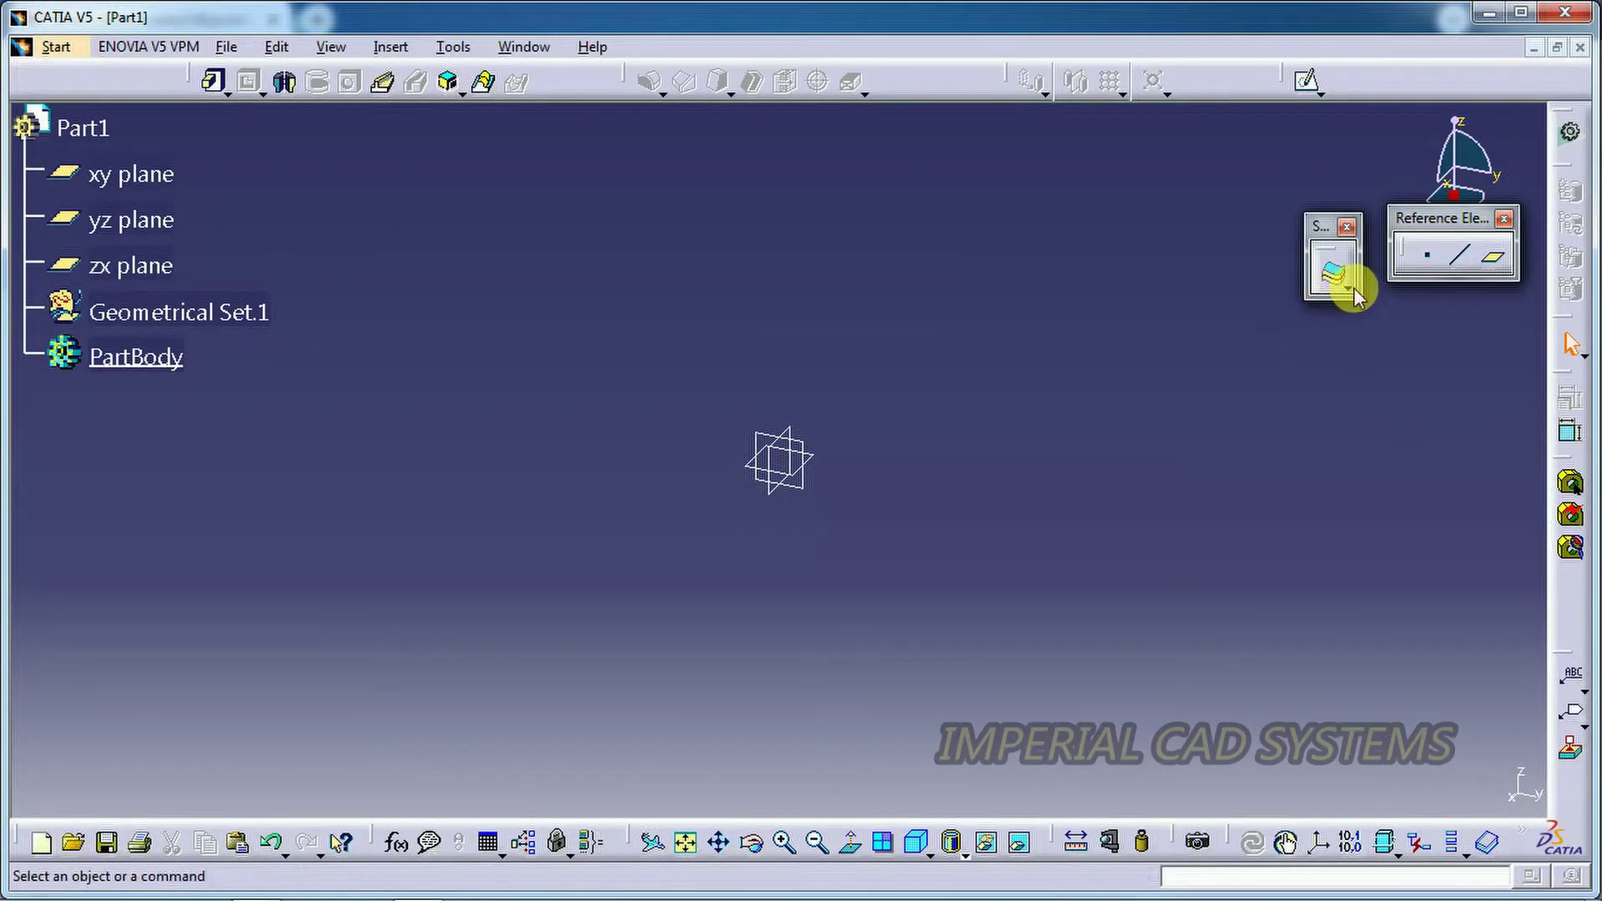
{"action": "left_click", "coordinate": [1349, 289]}
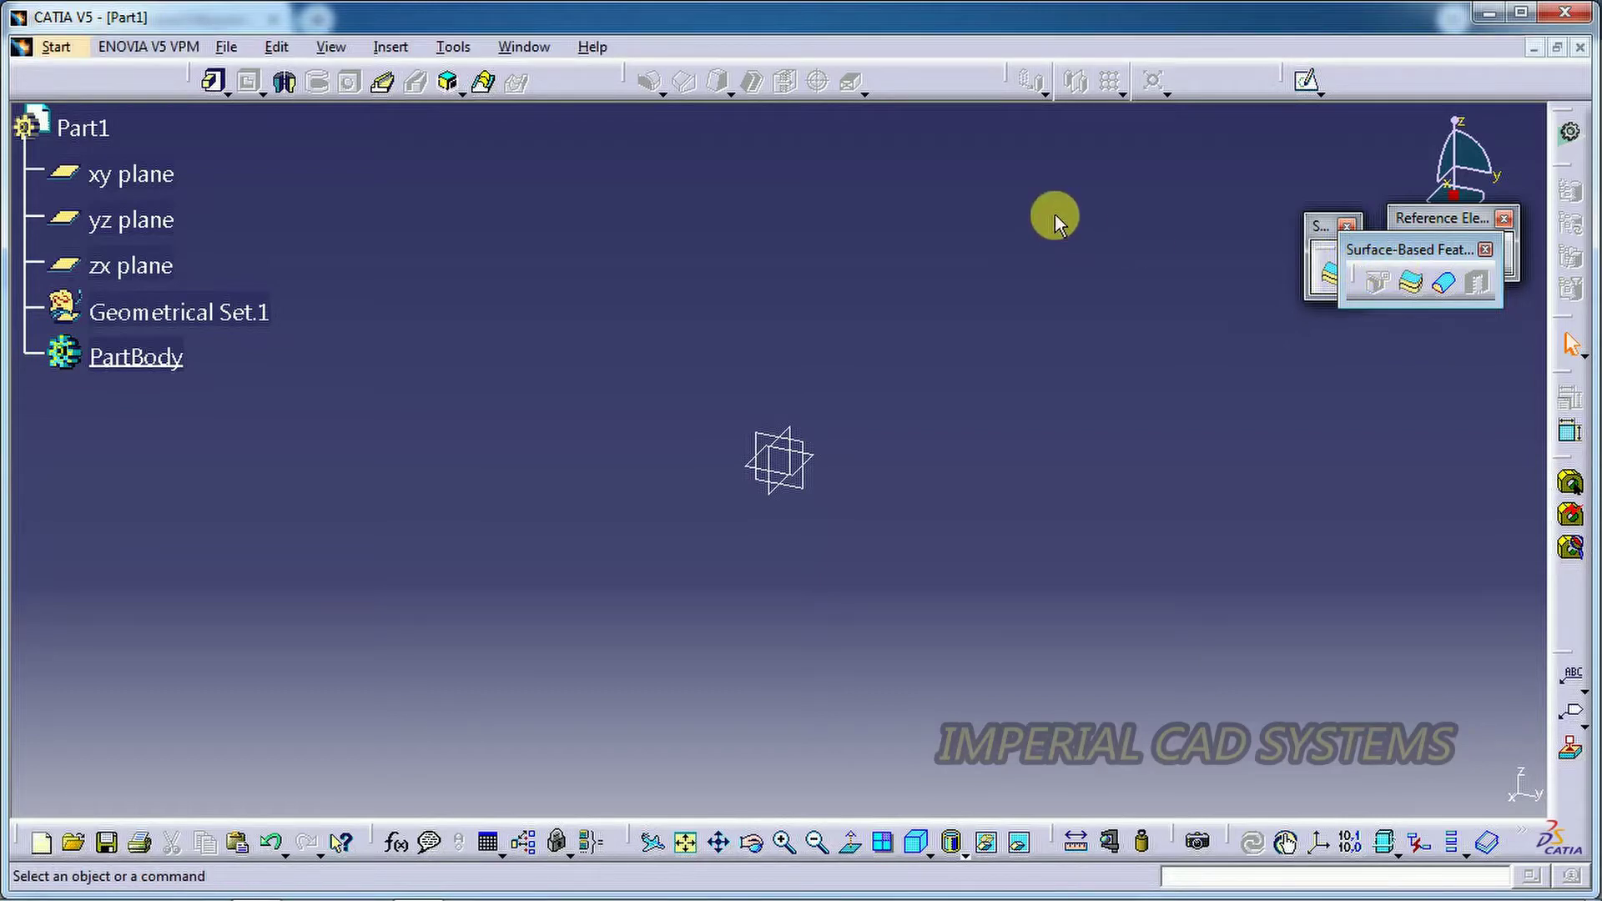
{"action": "left_click_drag", "start_coordinate": [1085, 300], "coordinate": [1086, 305]}
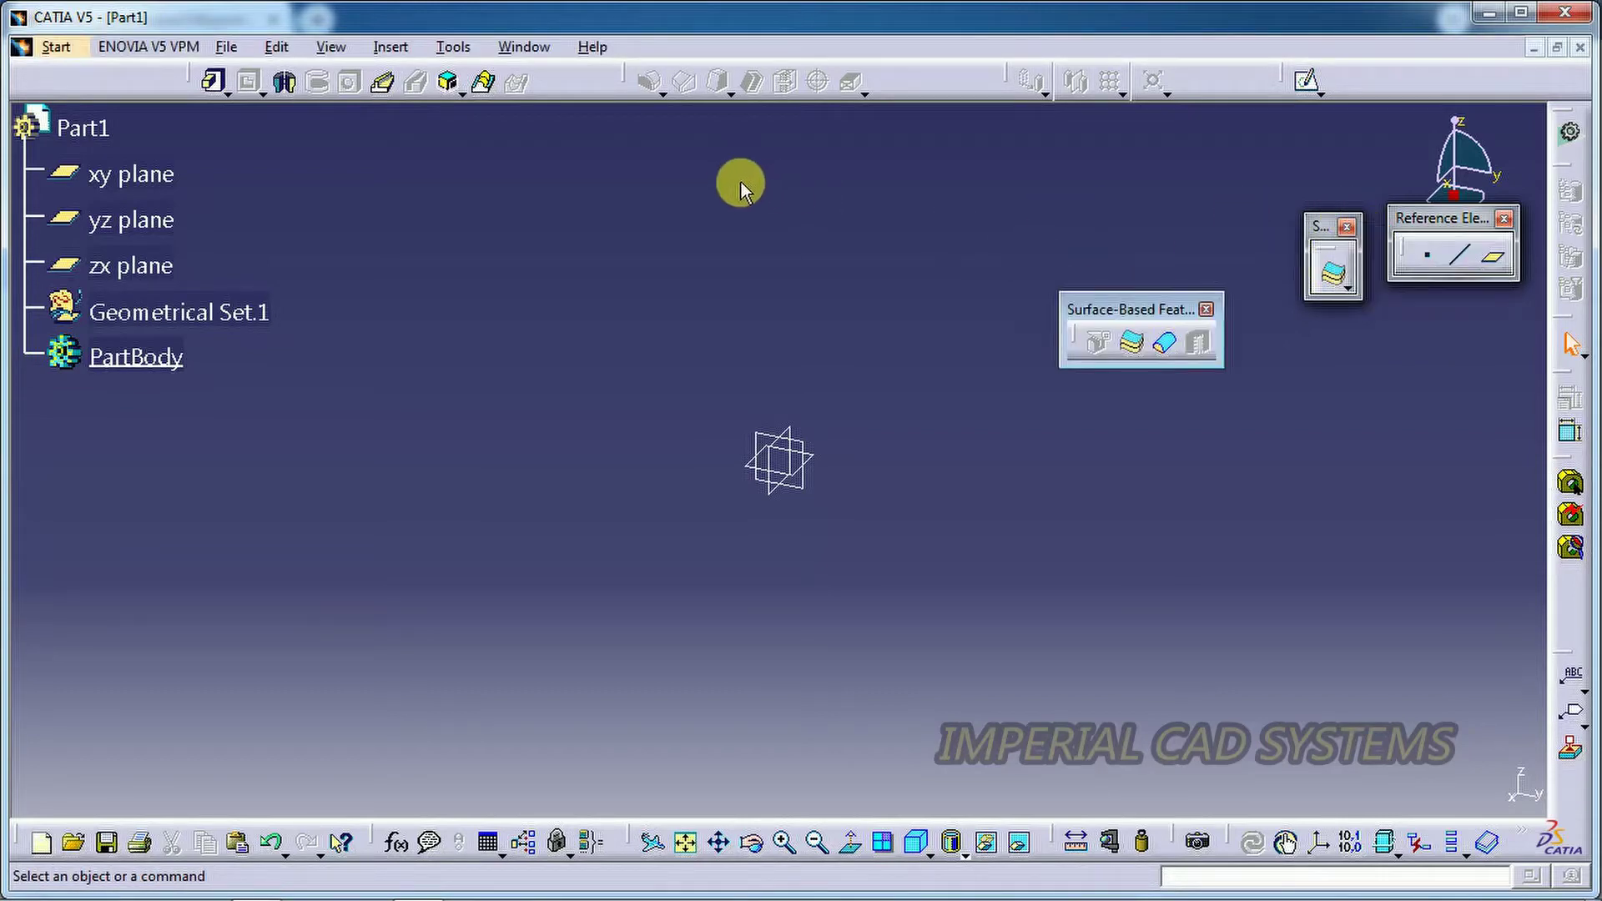
- Return to the Generative Shape Design workbench
{"action": "left_click", "coordinate": [57, 48]}
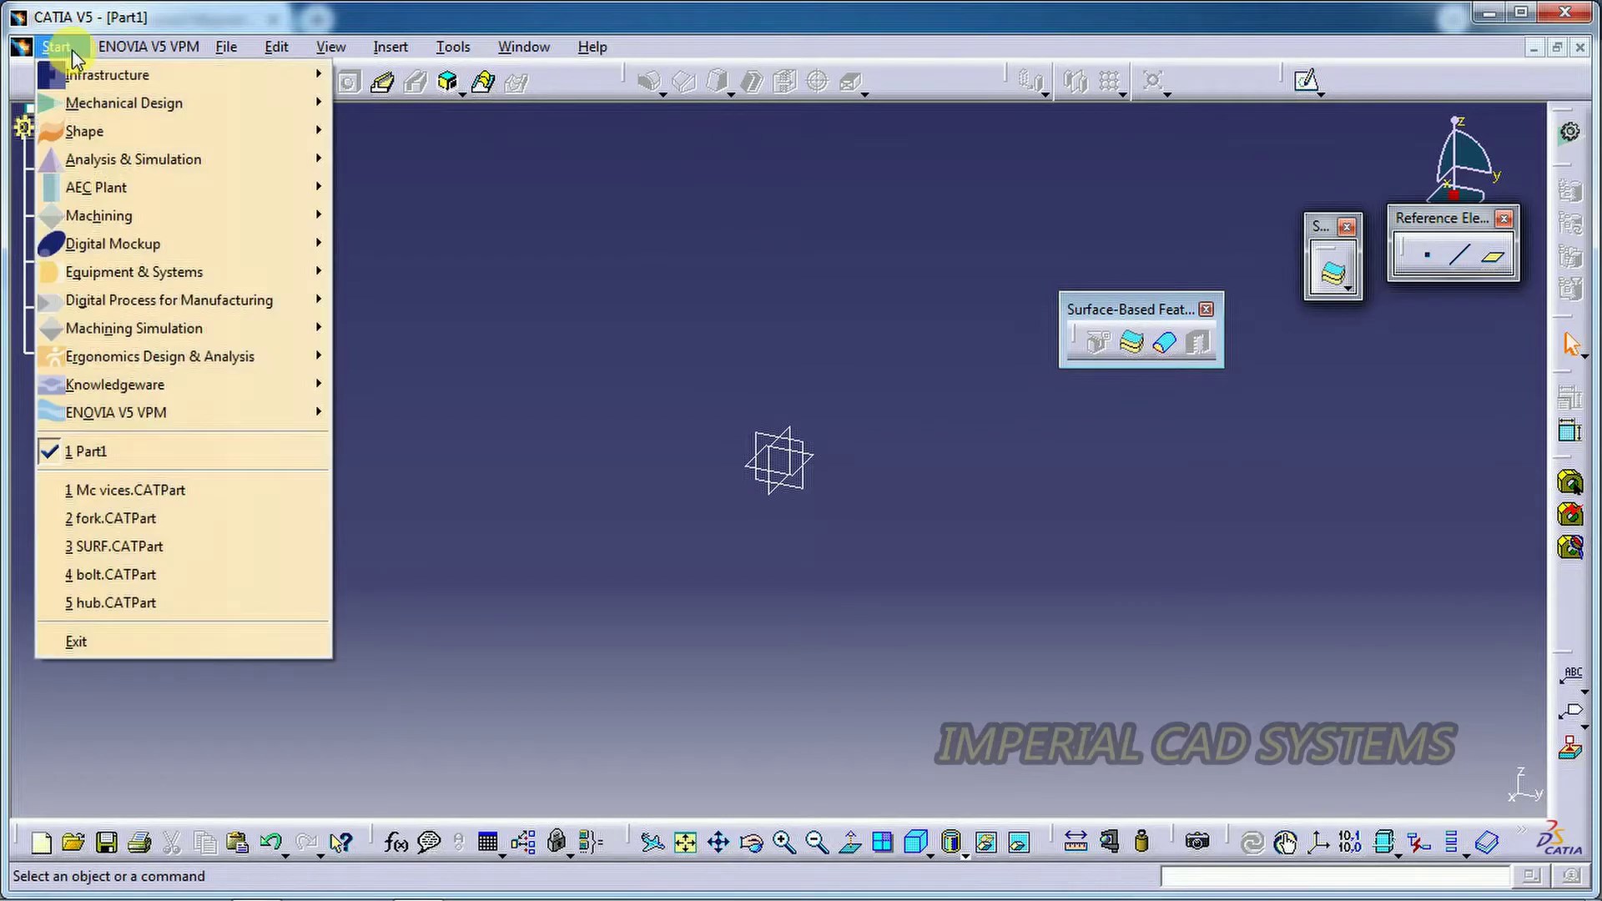
{"action": "mouse_move", "coordinate": [92, 131]}
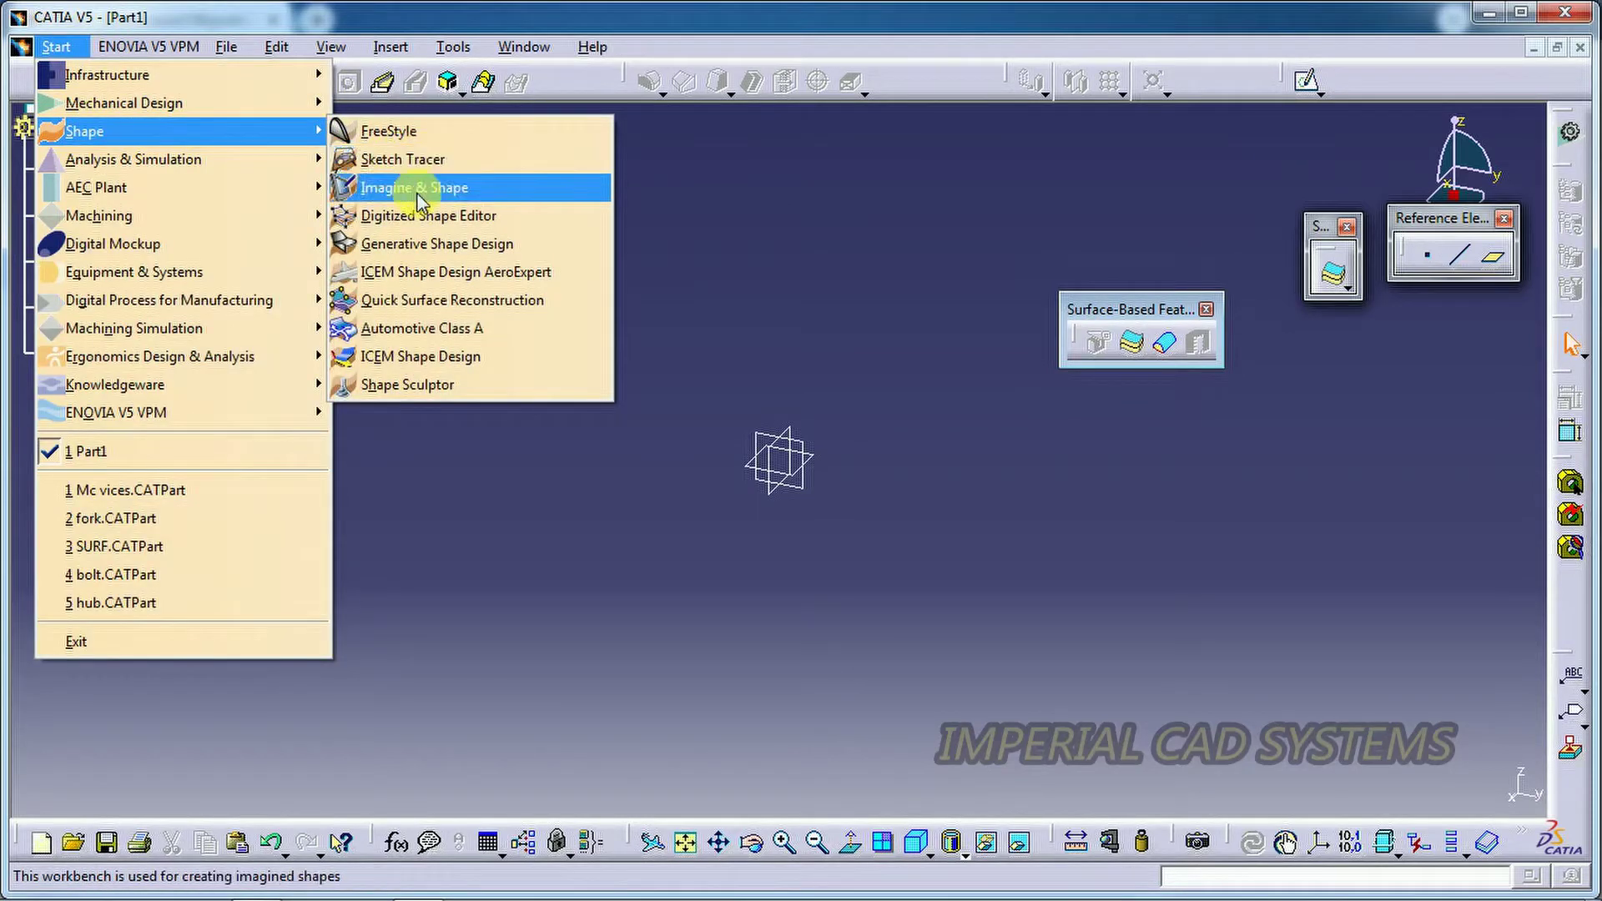
{"action": "left_click", "coordinate": [414, 246]}
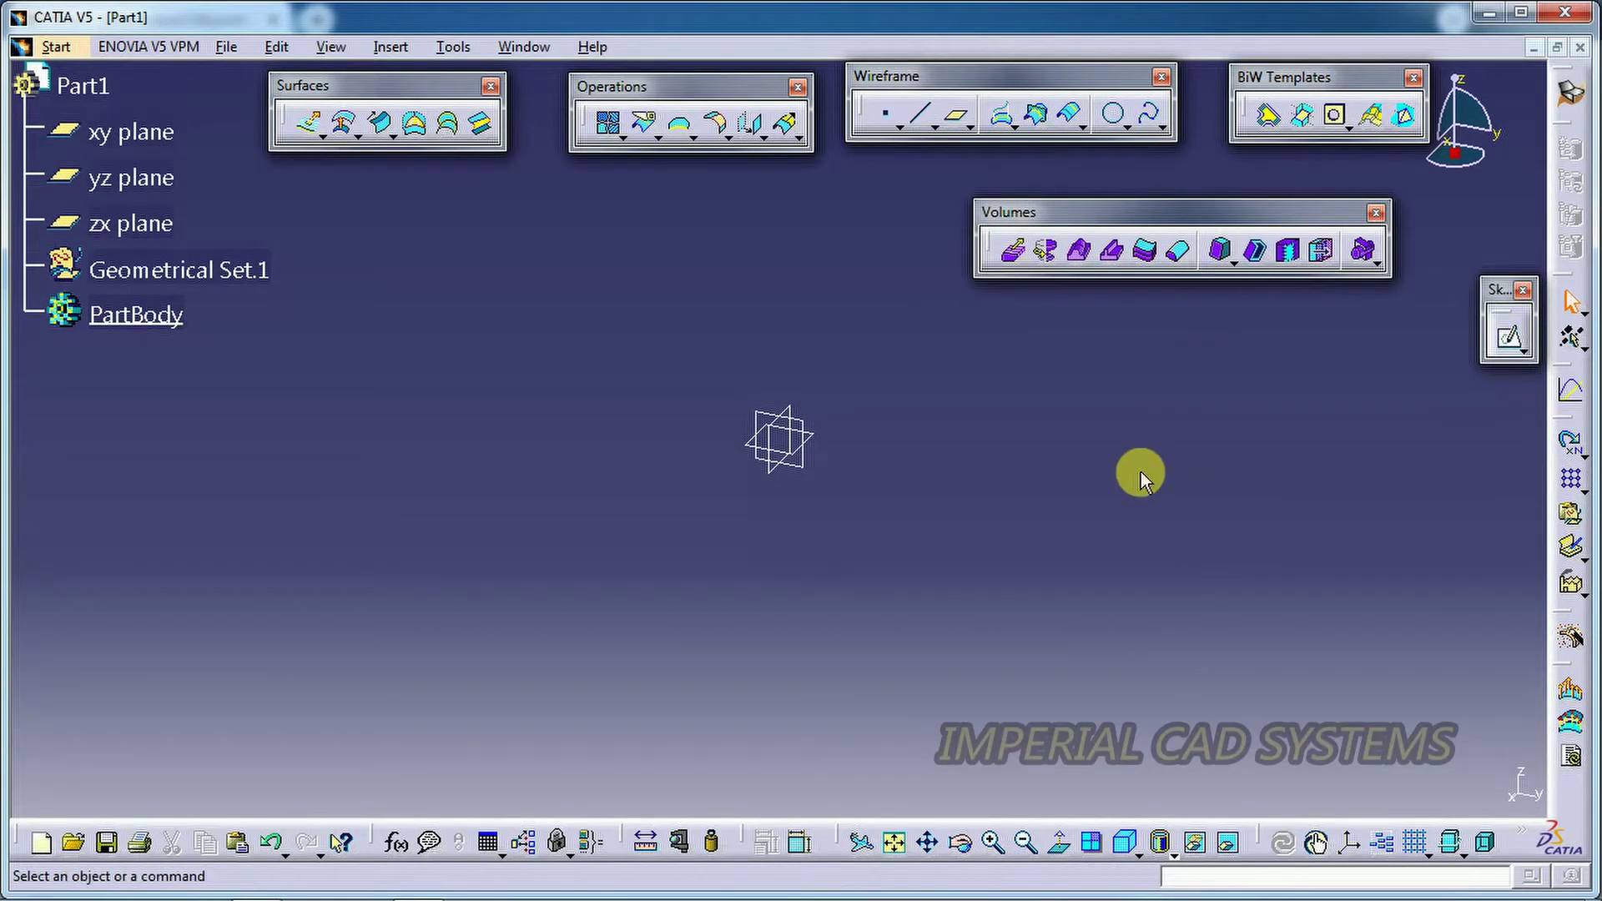
{"action": "left_click", "coordinate": [1016, 252]}
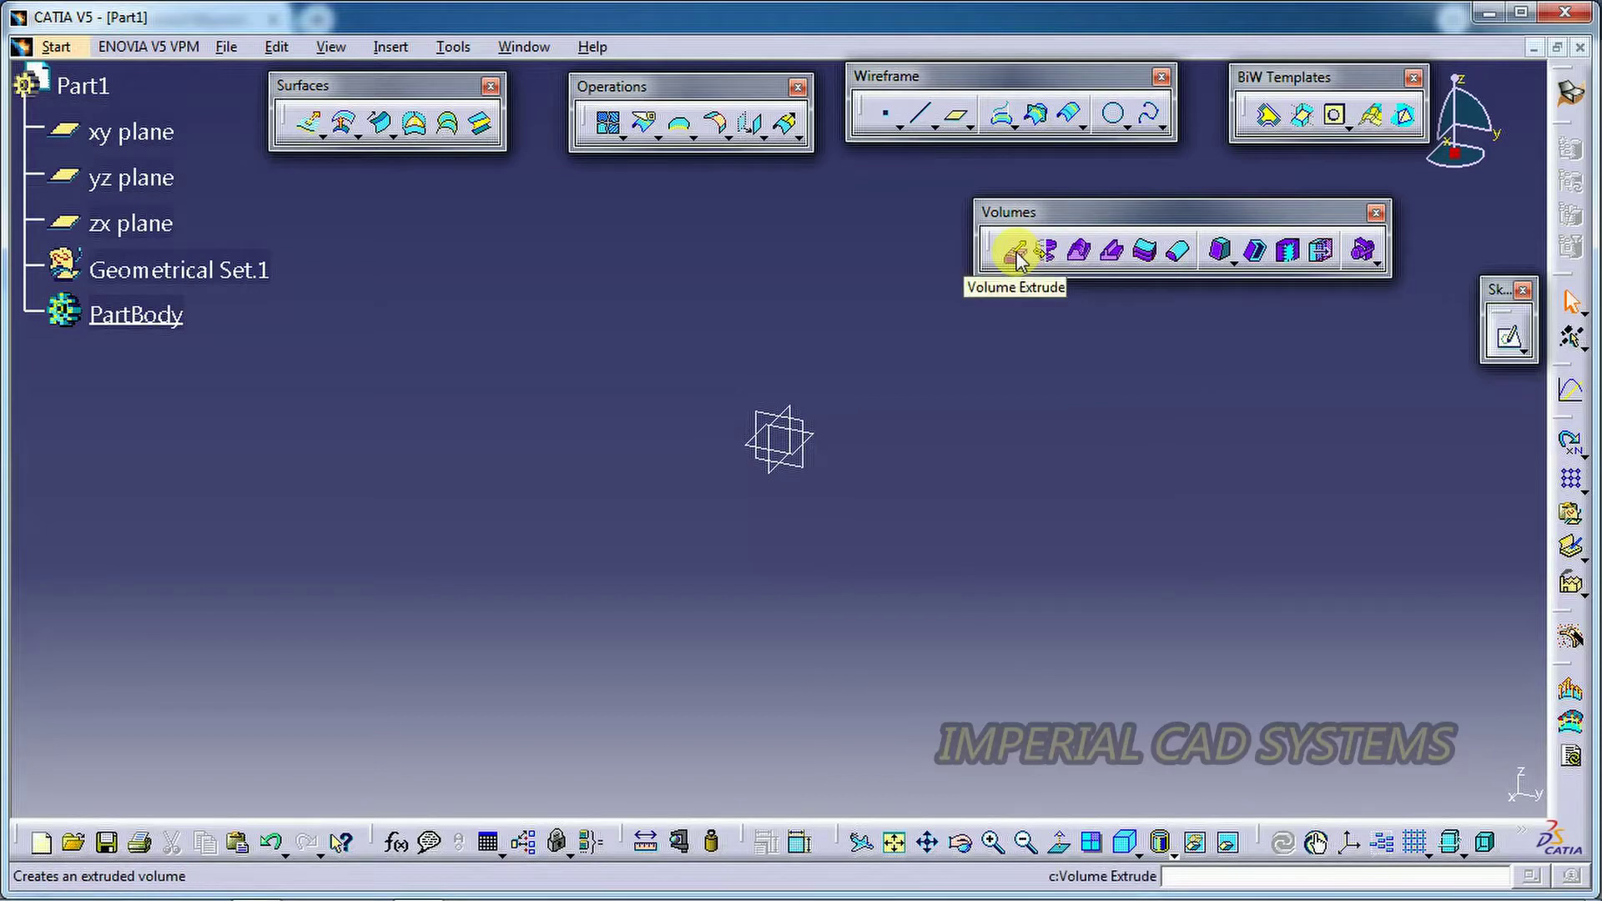
{"action": "left_click", "coordinate": [1017, 253]}
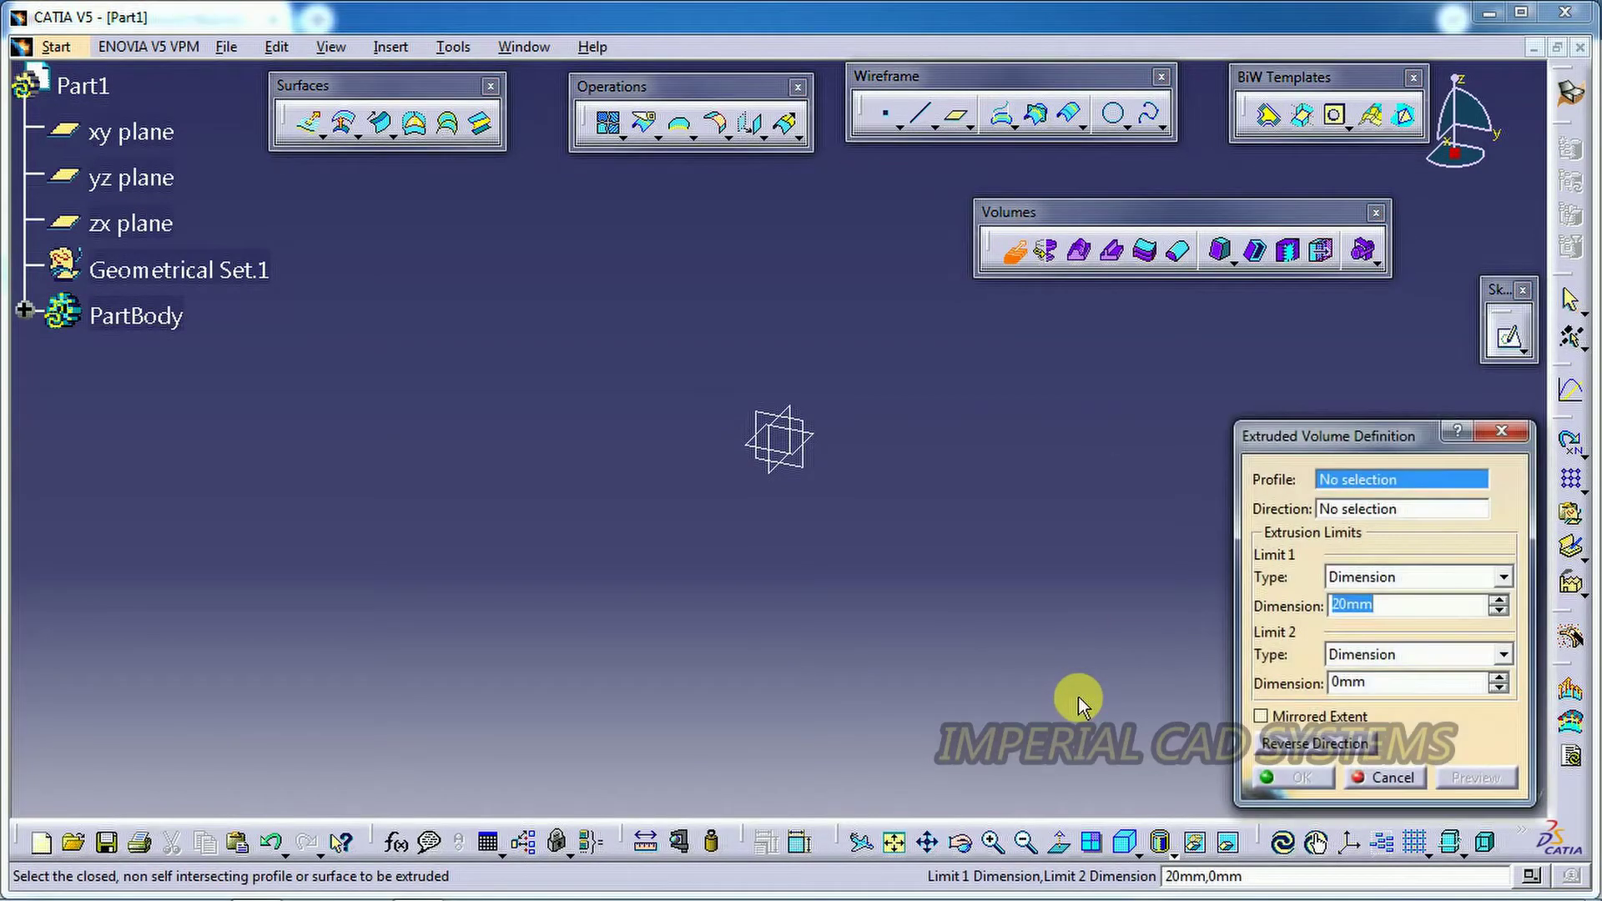
{"action": "left_click_drag", "start_coordinate": [1327, 437], "coordinate": [1170, 369]}
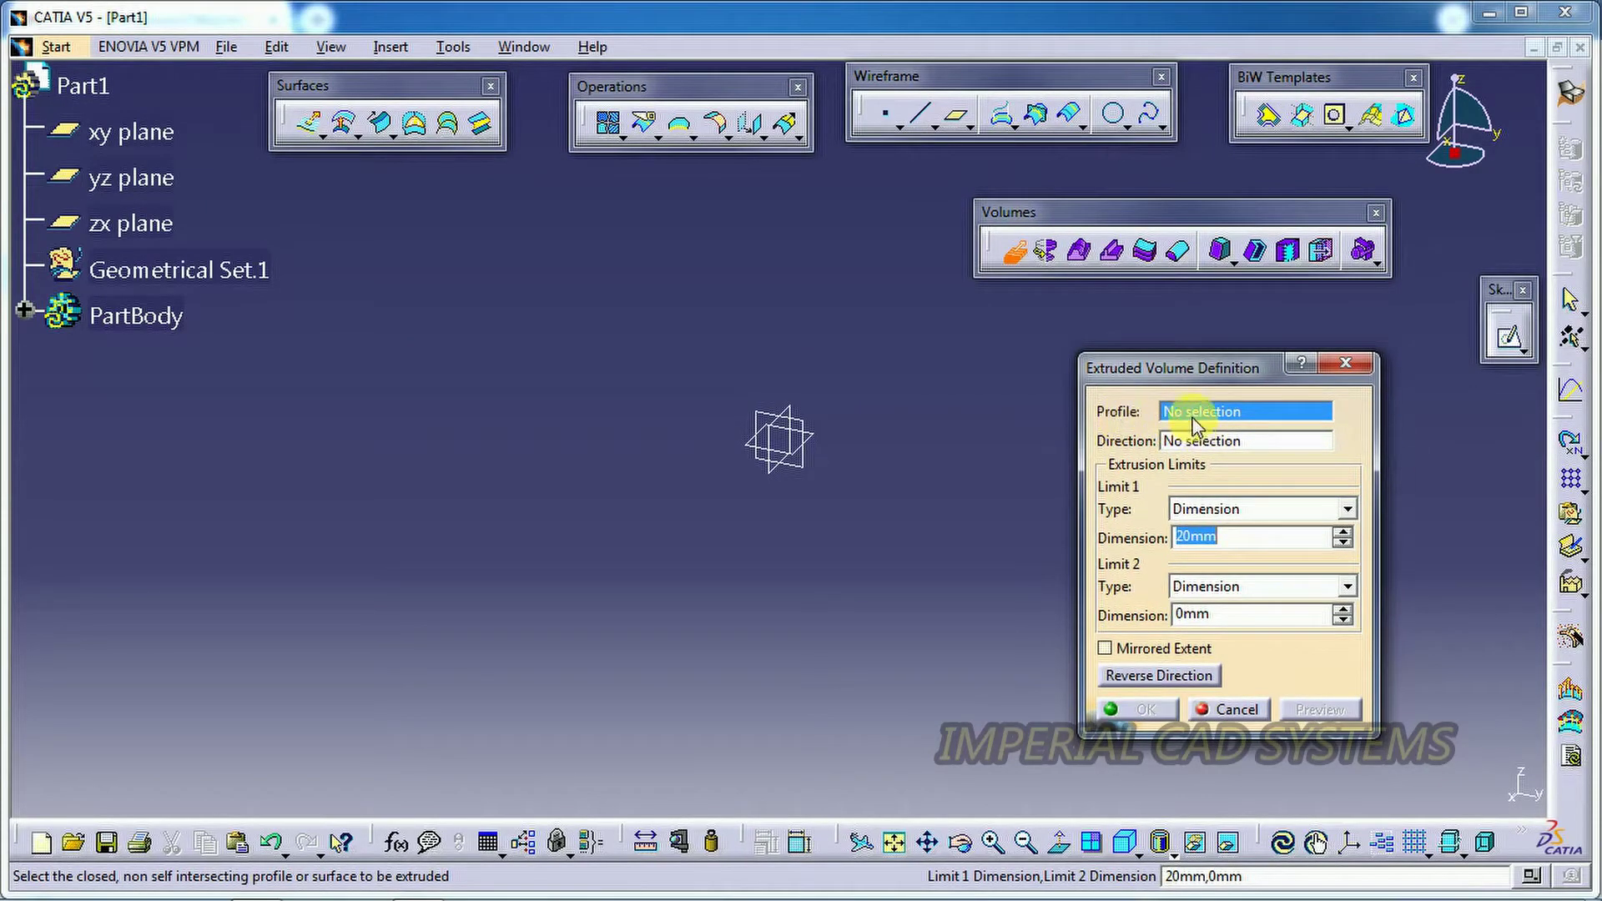
{"action": "left_click", "coordinate": [1233, 709]}
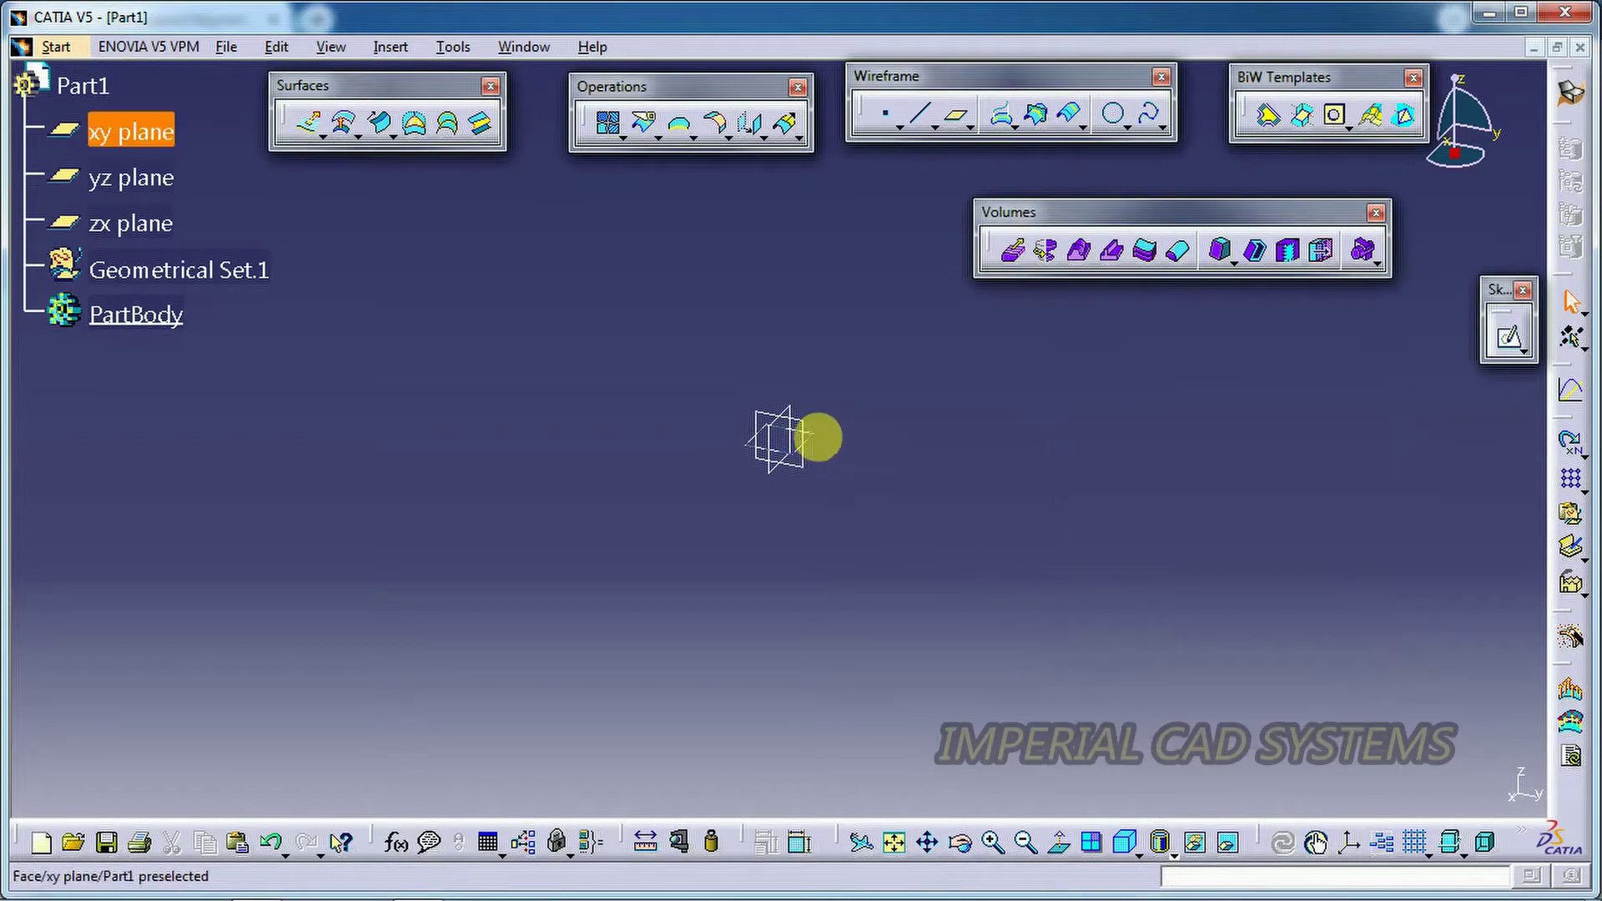
- Sketch an open, wavy four-point spline above the origin on the yz plane and exit the sketch
{"action": "left_click", "coordinate": [803, 465]}
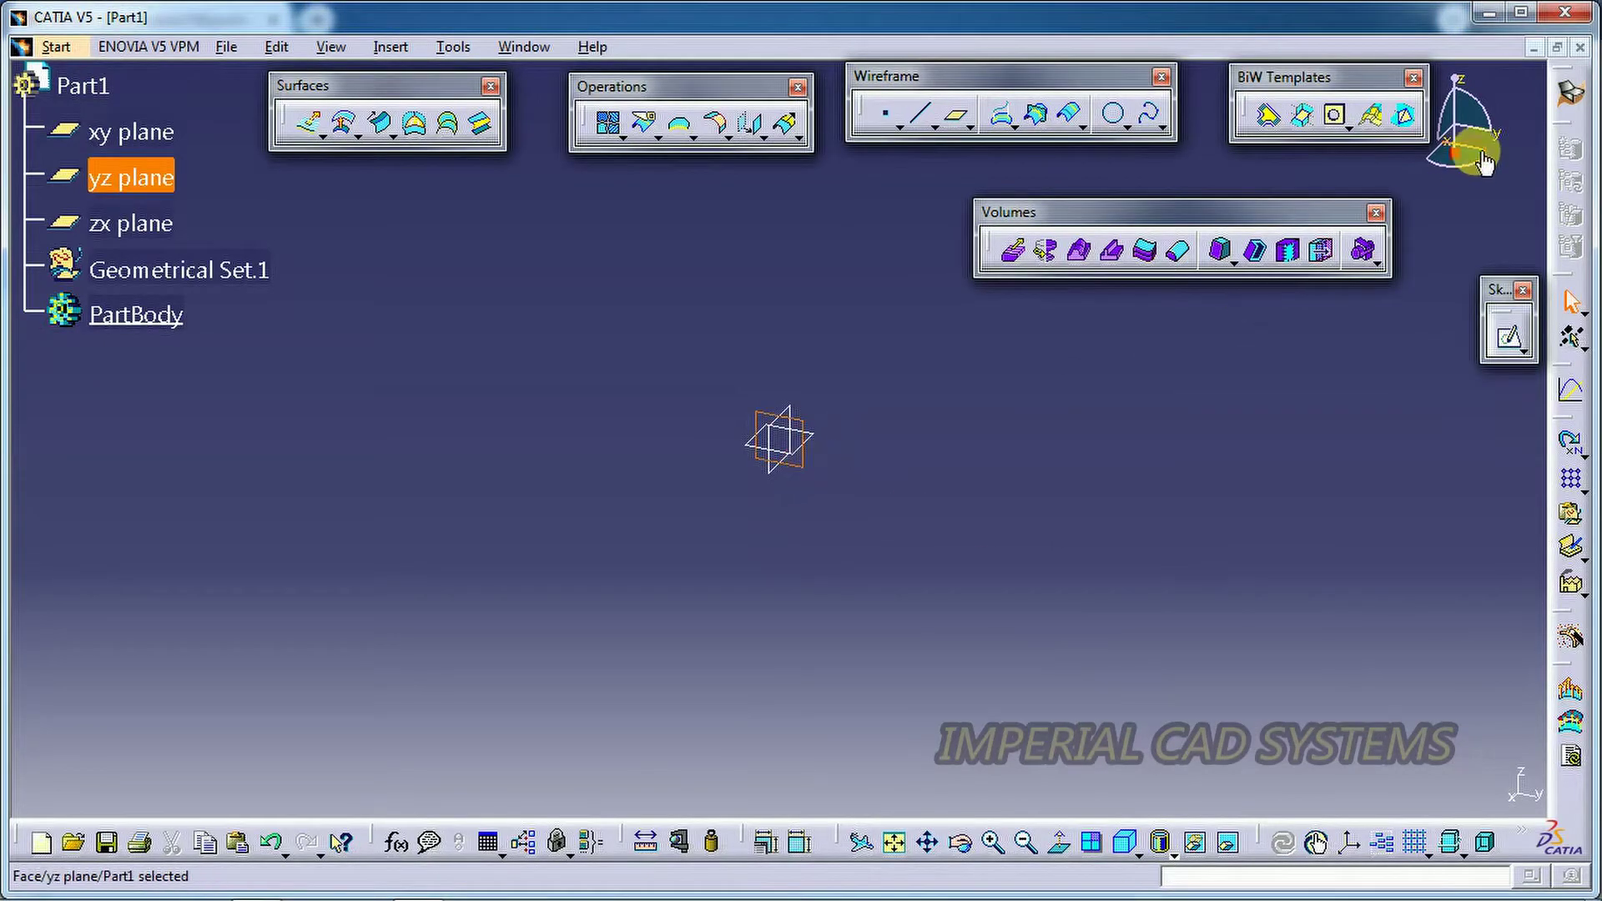
{"action": "left_click", "coordinate": [1507, 341]}
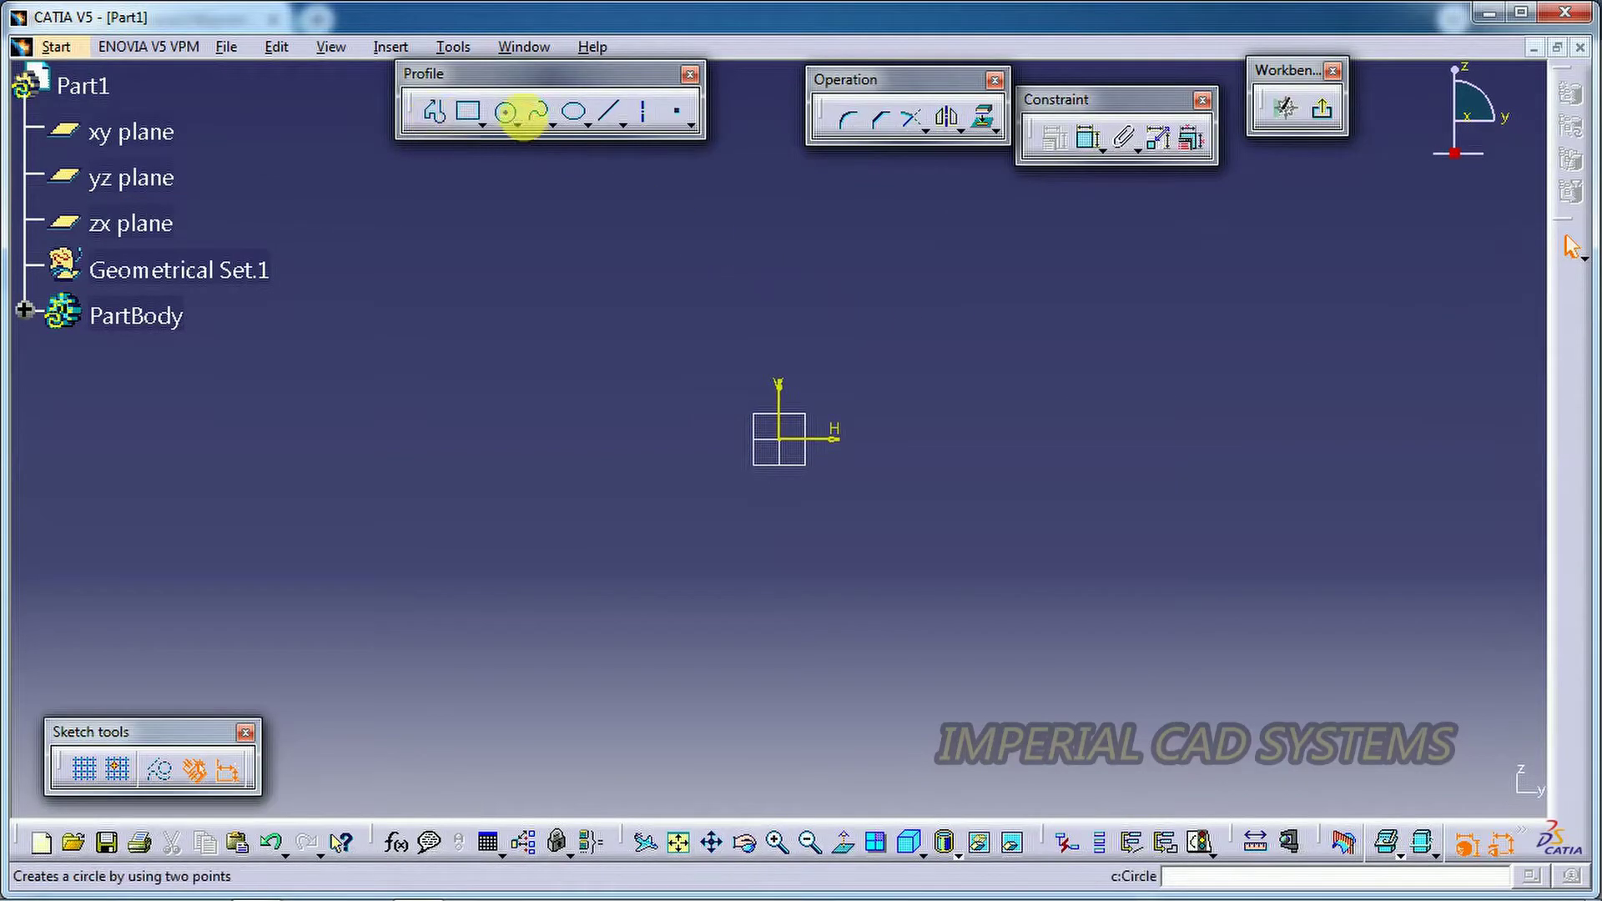
{"action": "left_click", "coordinate": [544, 111]}
{"action": "key", "text": "Escape"}
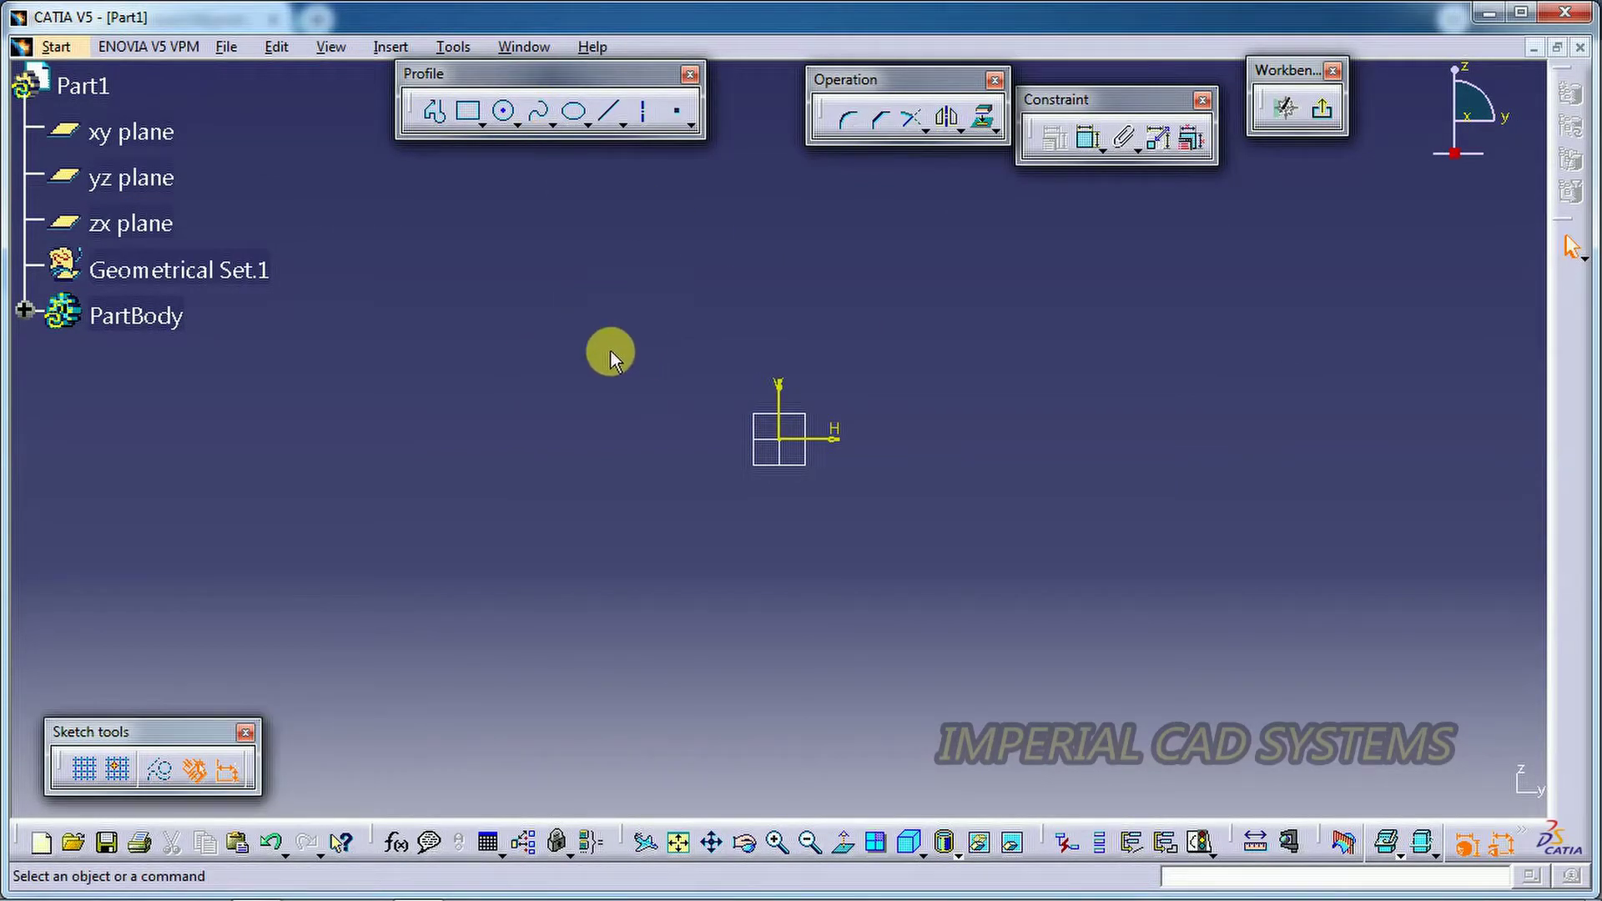
{"action": "left_click", "coordinate": [540, 111]}
{"action": "left_click", "coordinate": [484, 339]}
{"action": "left_click", "coordinate": [626, 315]}
{"action": "left_click", "coordinate": [891, 392]}
{"action": "left_click", "coordinate": [1204, 354]}
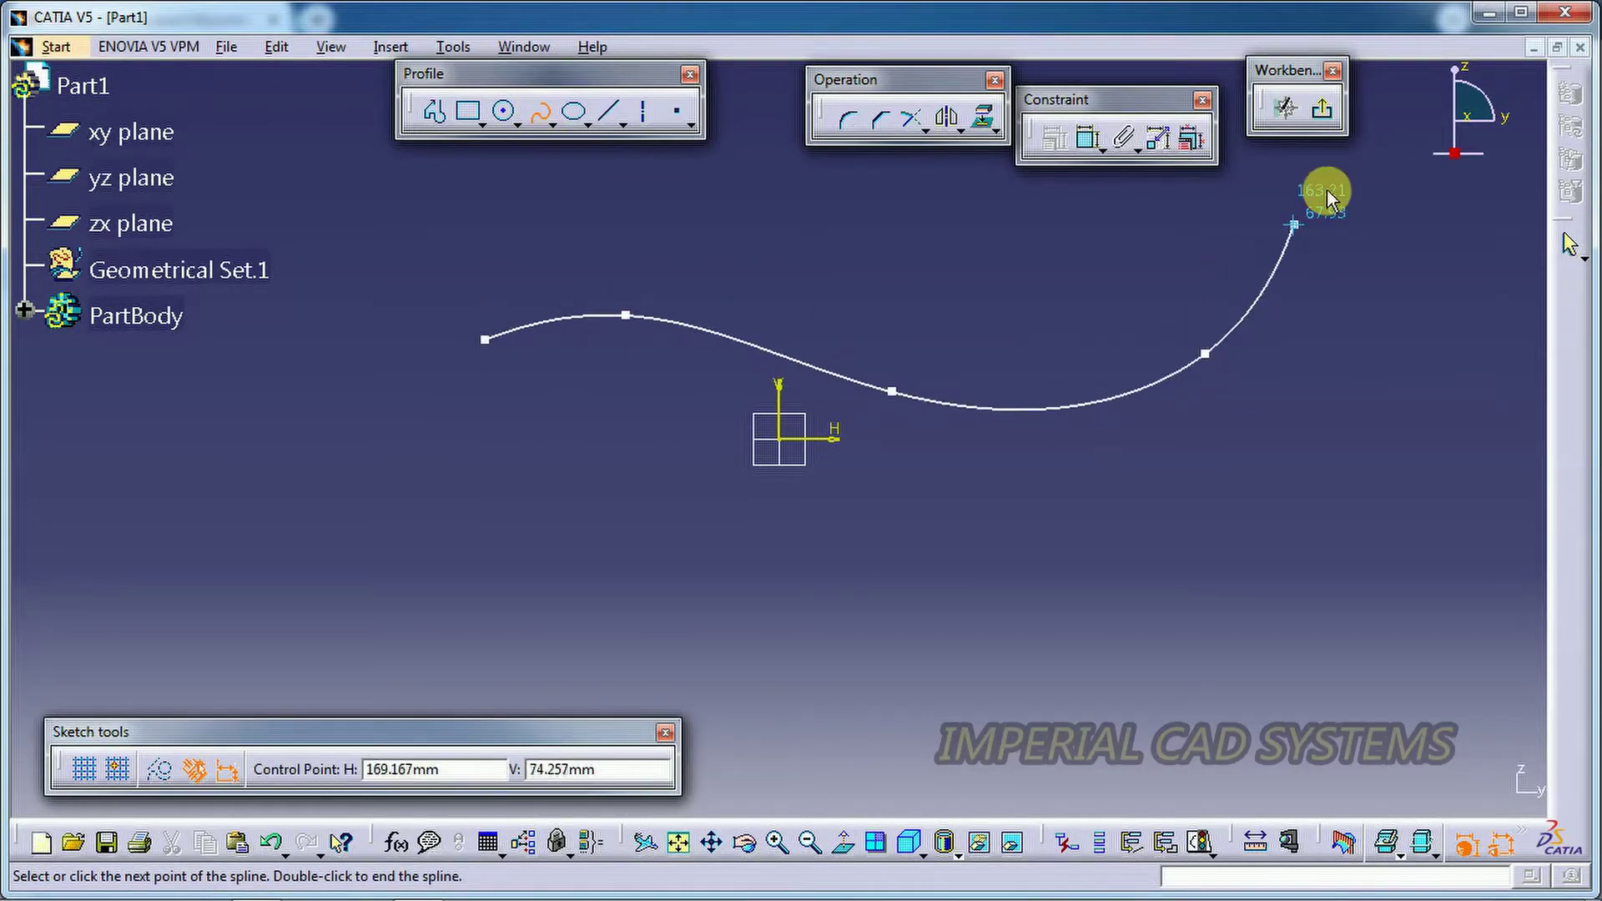
{"action": "left_click", "coordinate": [1321, 109]}
{"action": "left_click", "coordinate": [1123, 337]}
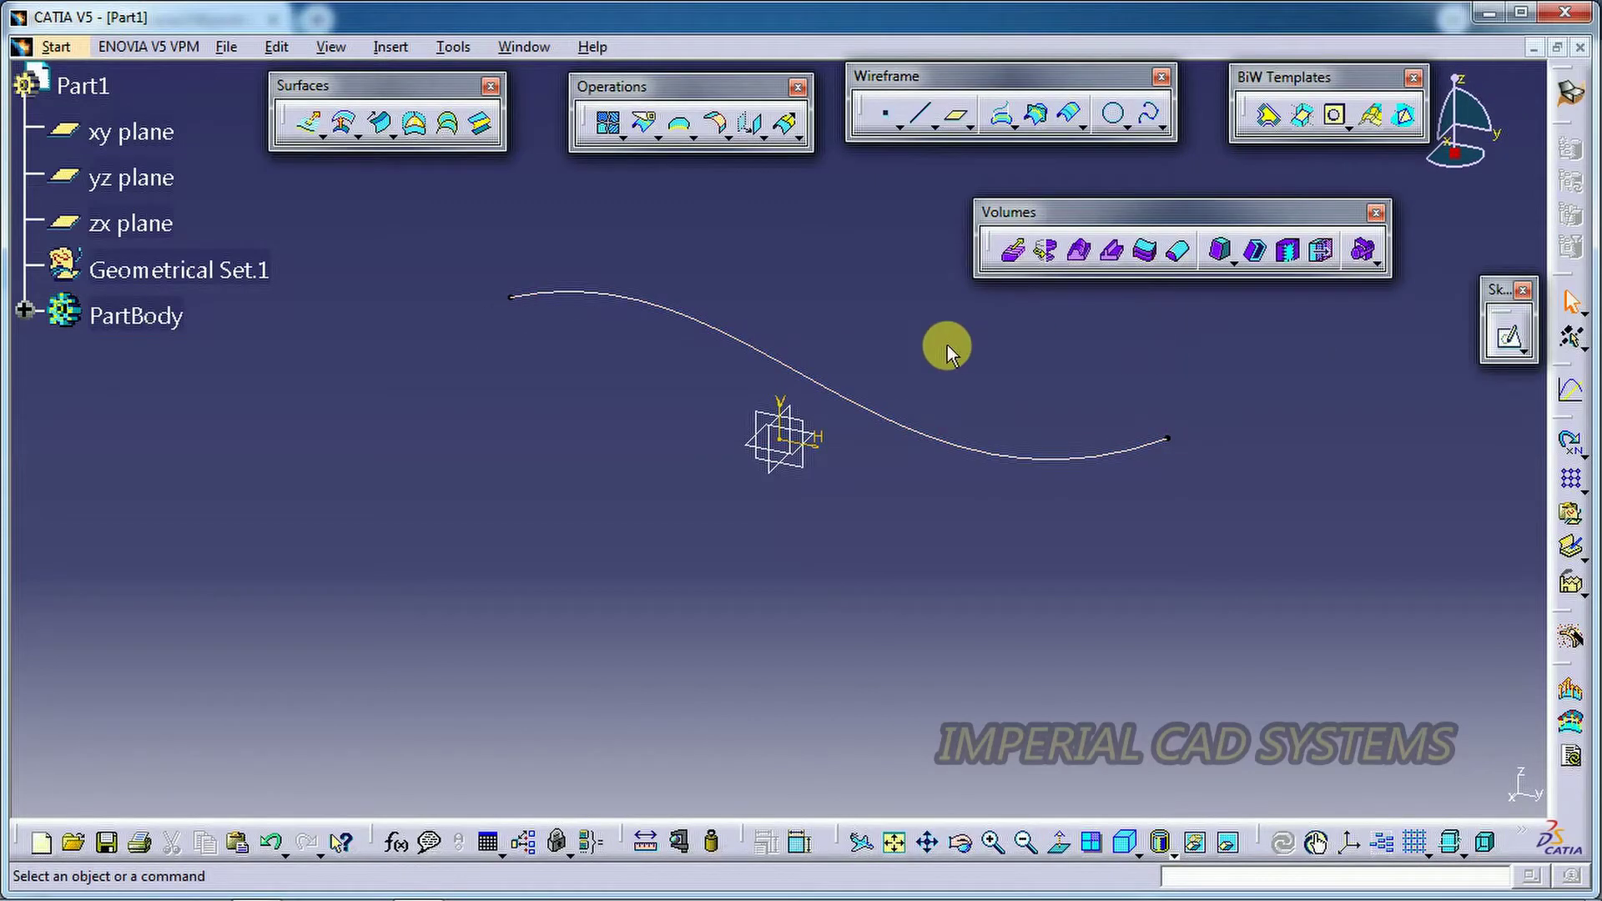
- Try to create an extruded volume from the open spline sketch
{"action": "left_click", "coordinate": [1015, 251]}
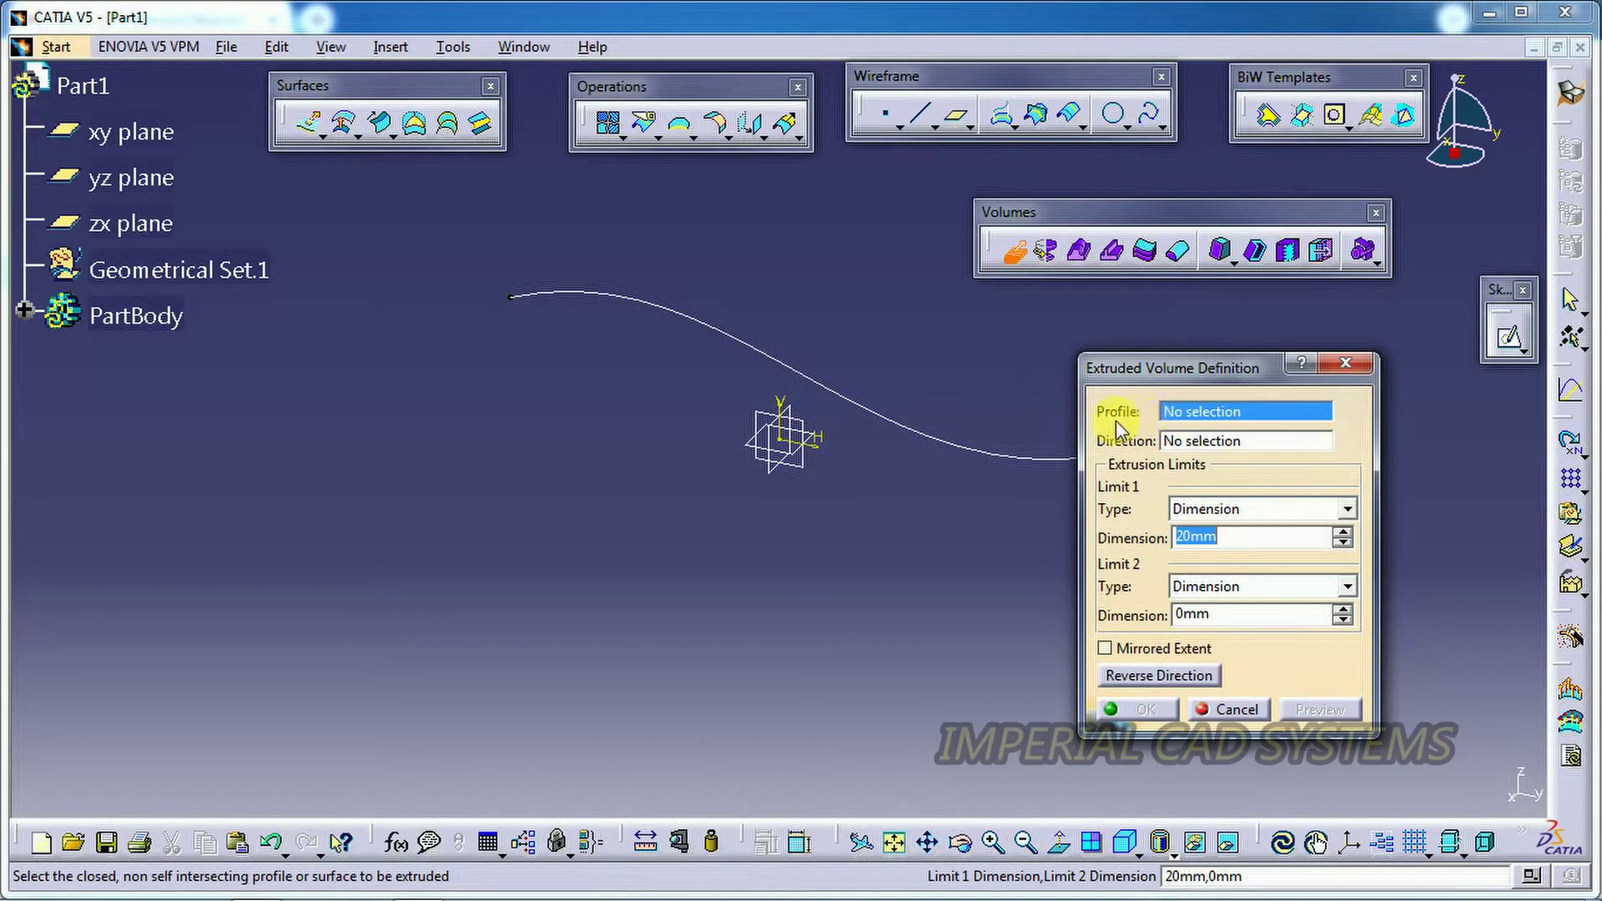
{"action": "left_click", "coordinate": [848, 402]}
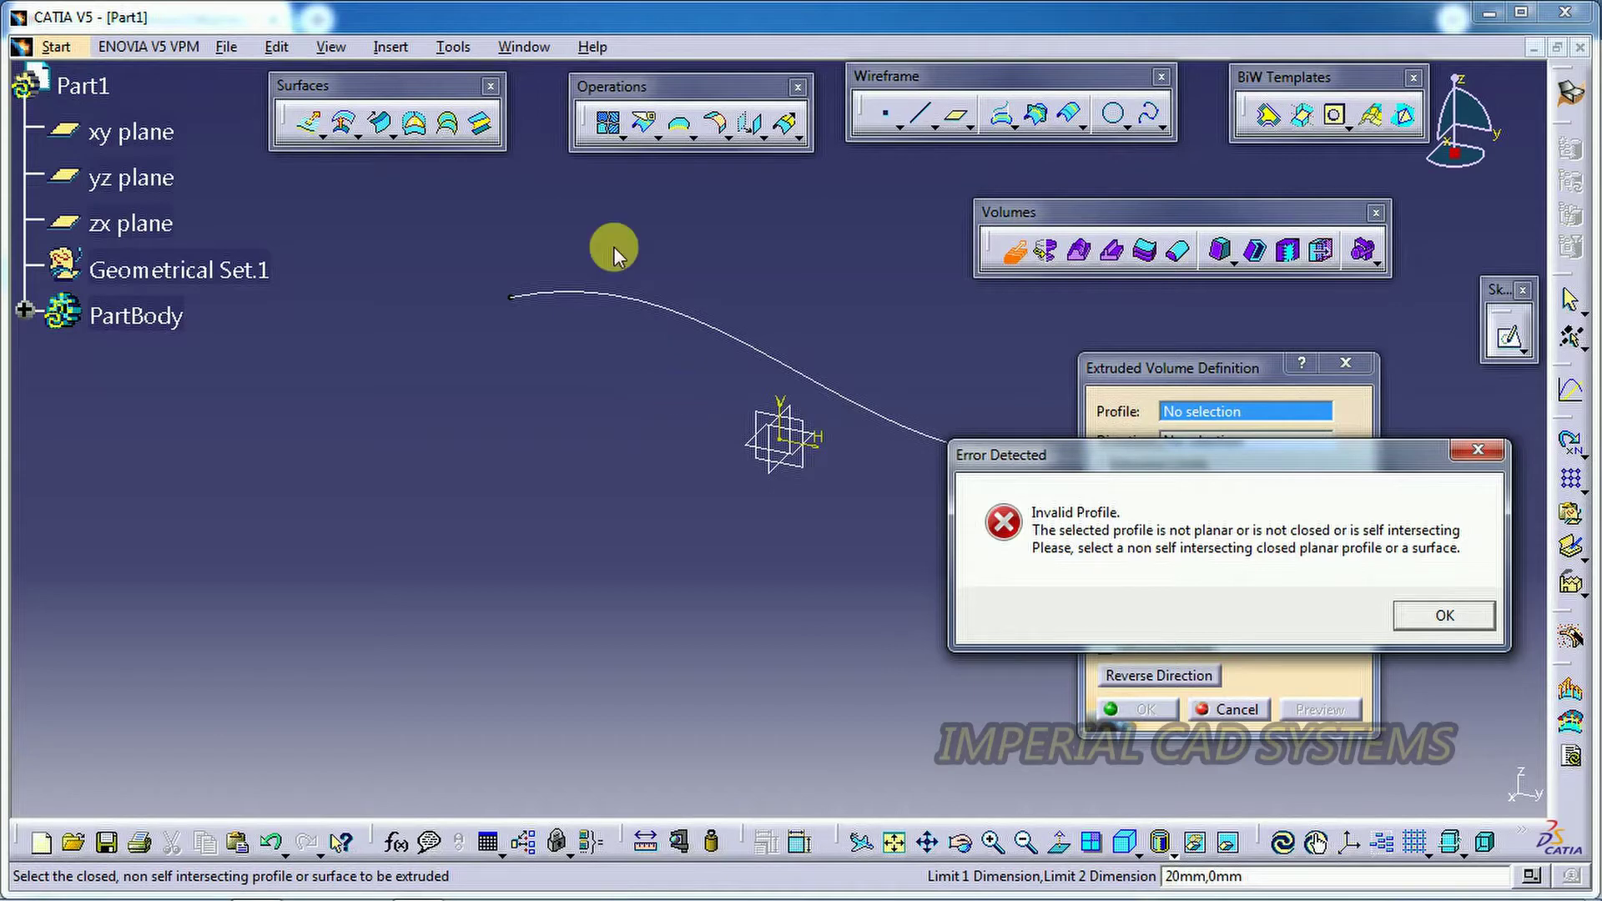
{"action": "left_click", "coordinate": [1465, 621]}
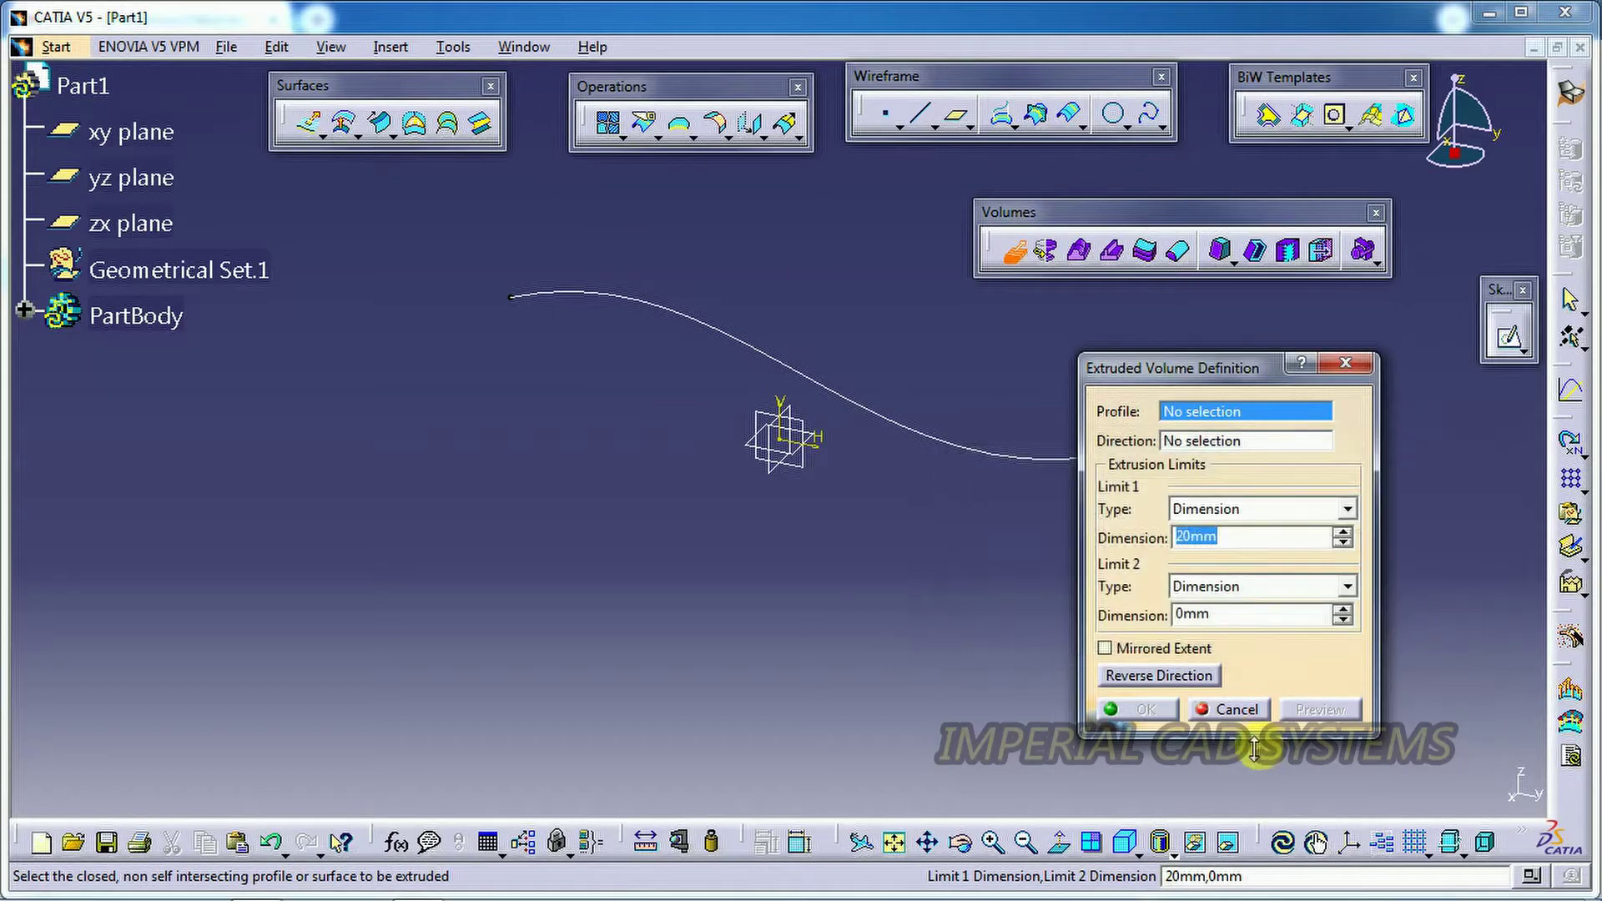
{"action": "left_click", "coordinate": [1233, 708]}
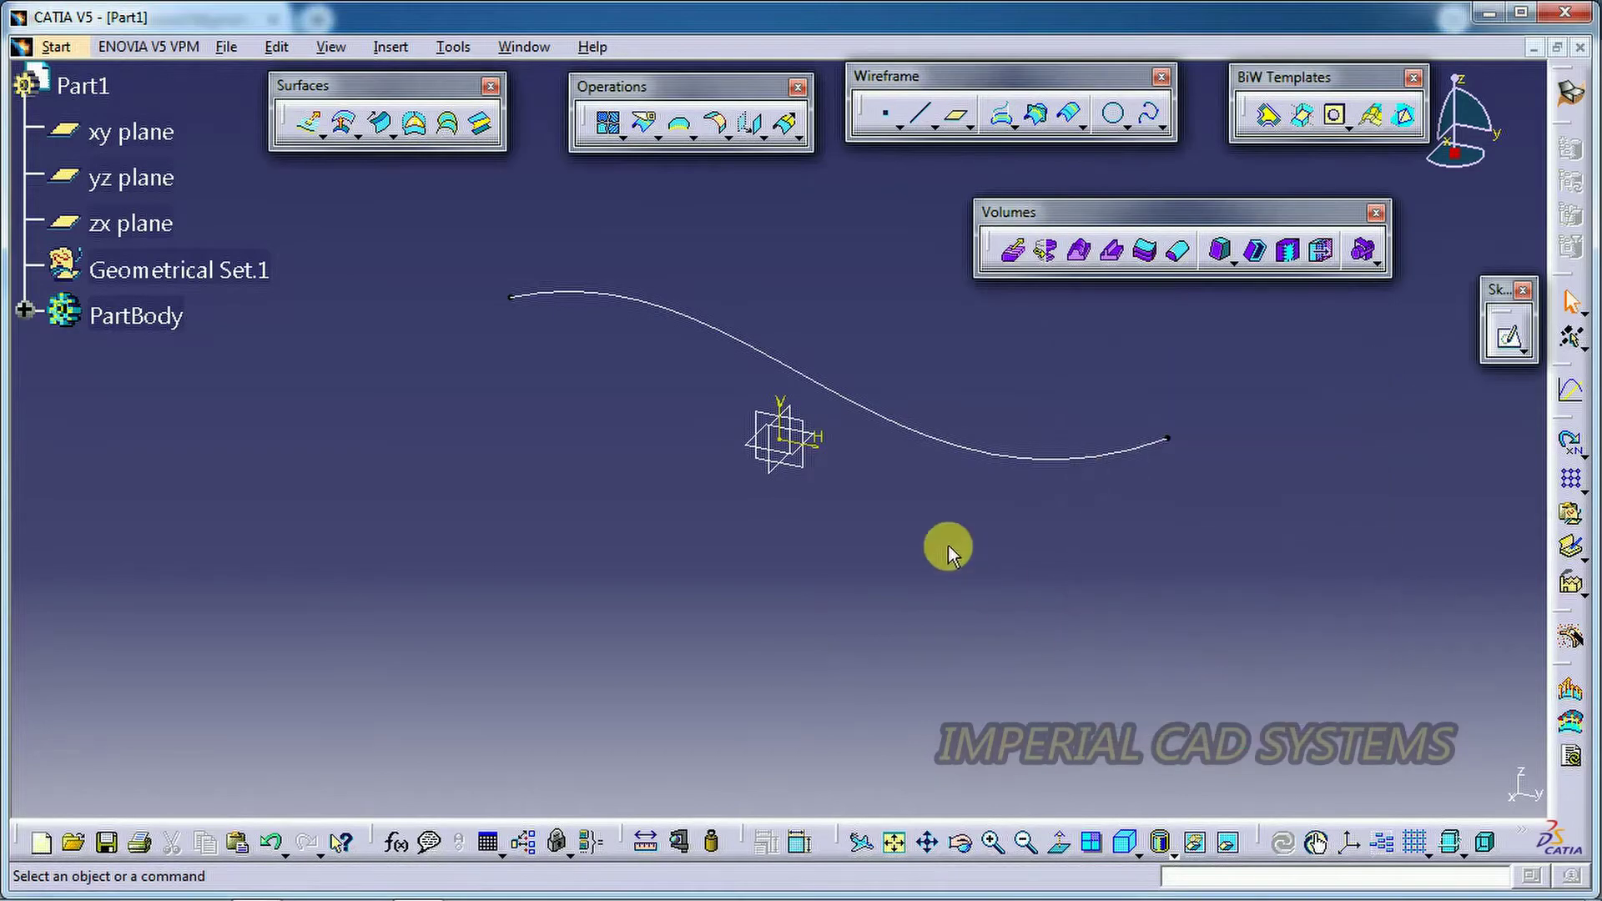
- Edit the sketch to close the profile with a lower spline joining both ends of the first, and smooth its tip at the +H end
{"action": "double_click", "coordinate": [902, 439]}
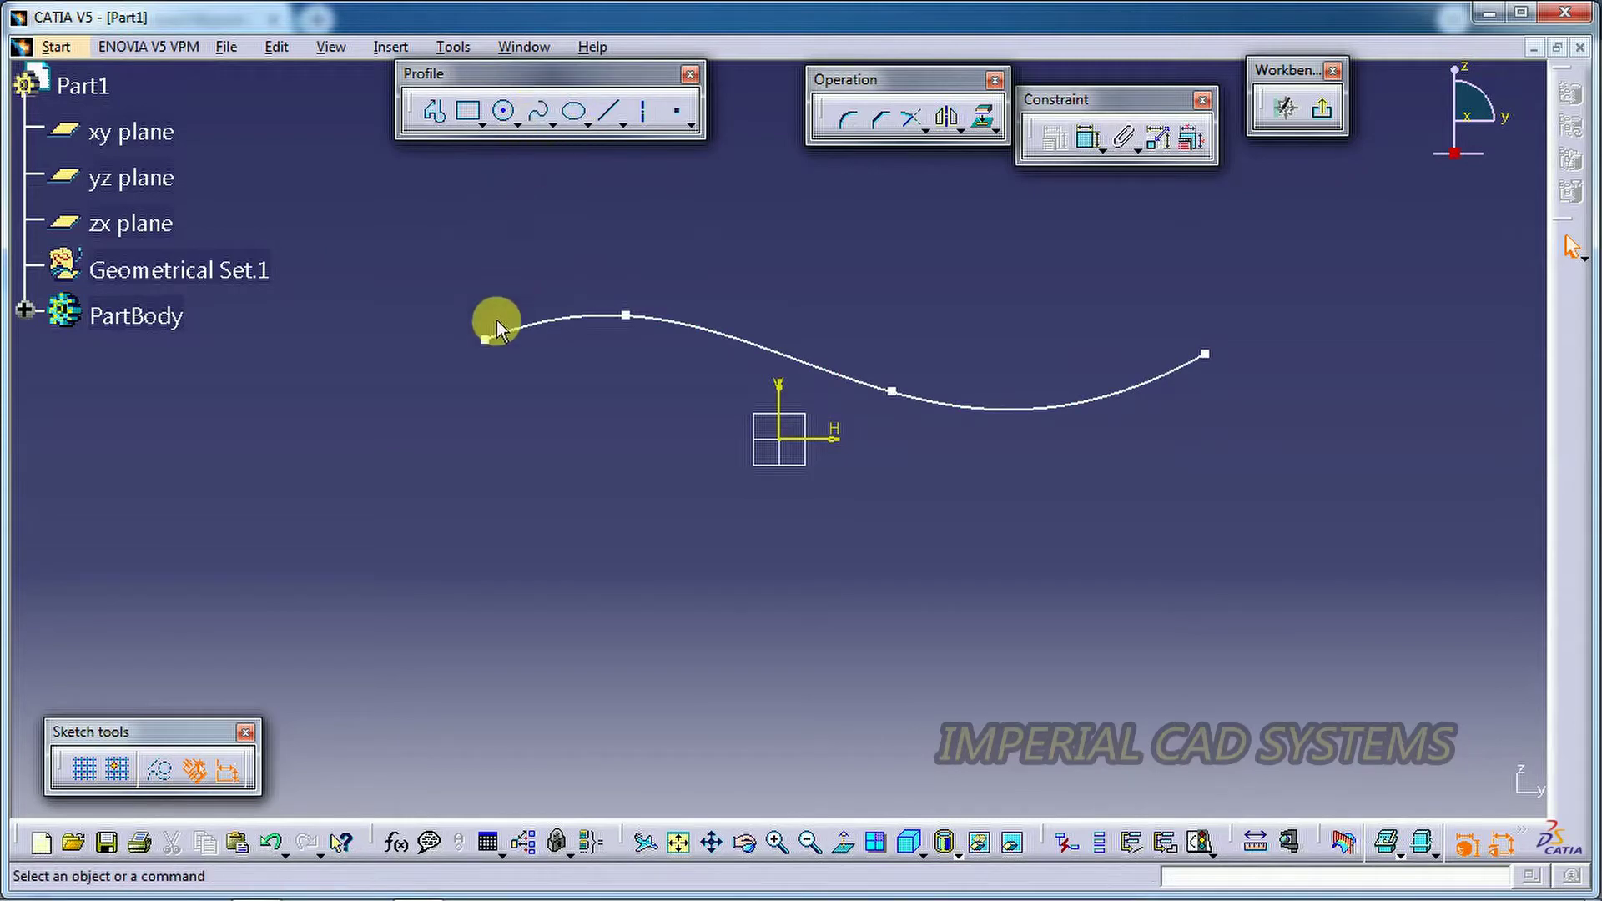
{"action": "left_click", "coordinate": [542, 117]}
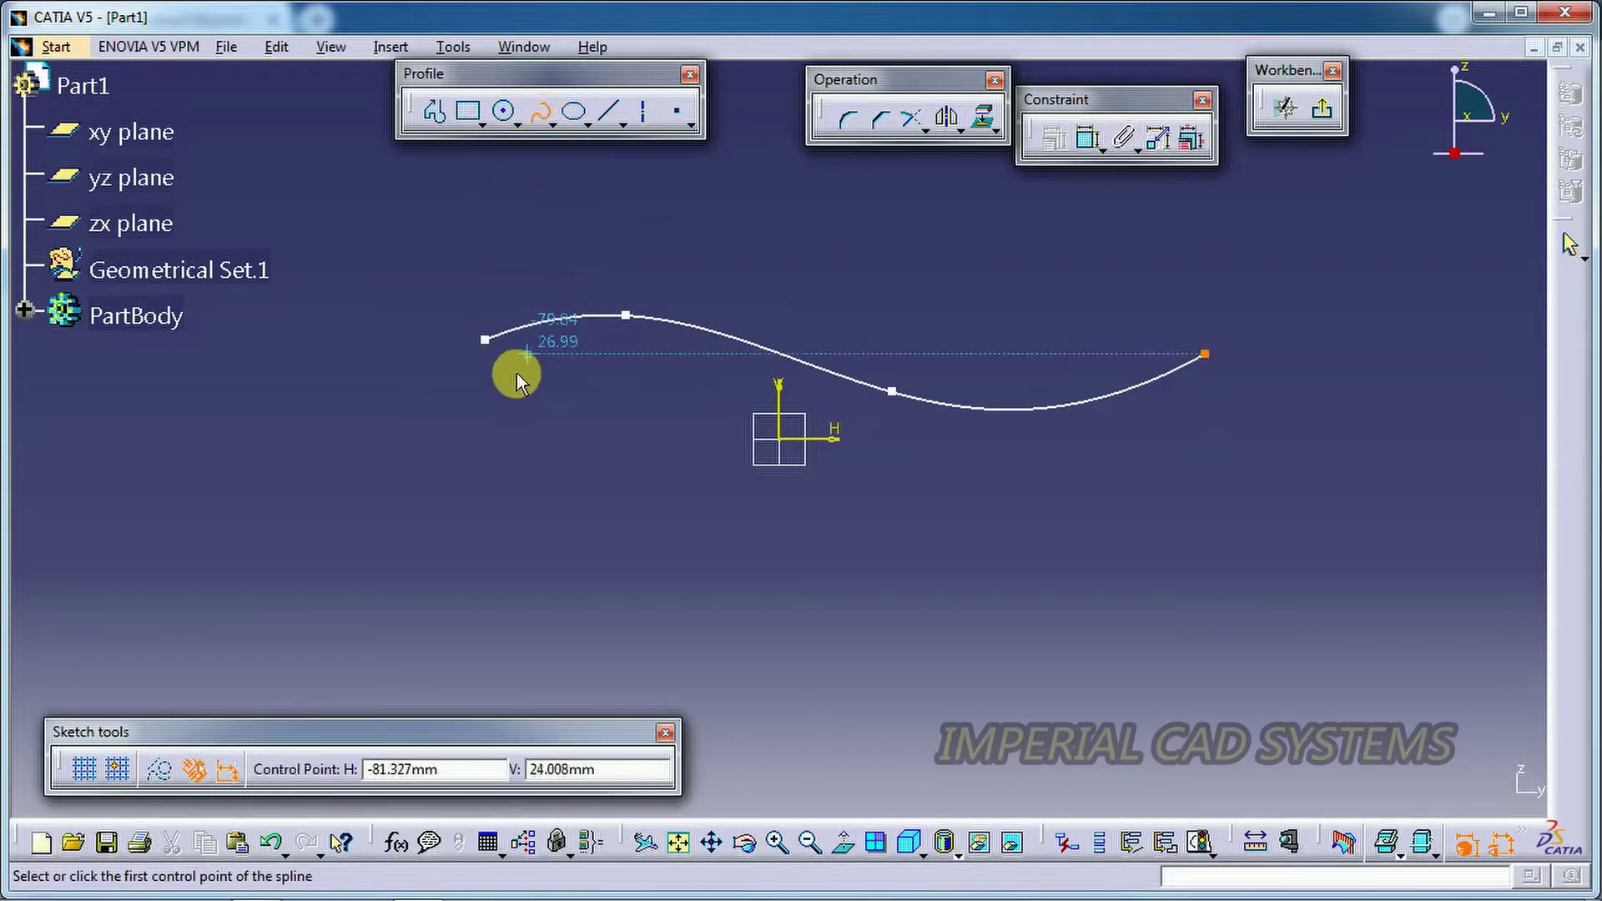
{"action": "left_click", "coordinate": [488, 340]}
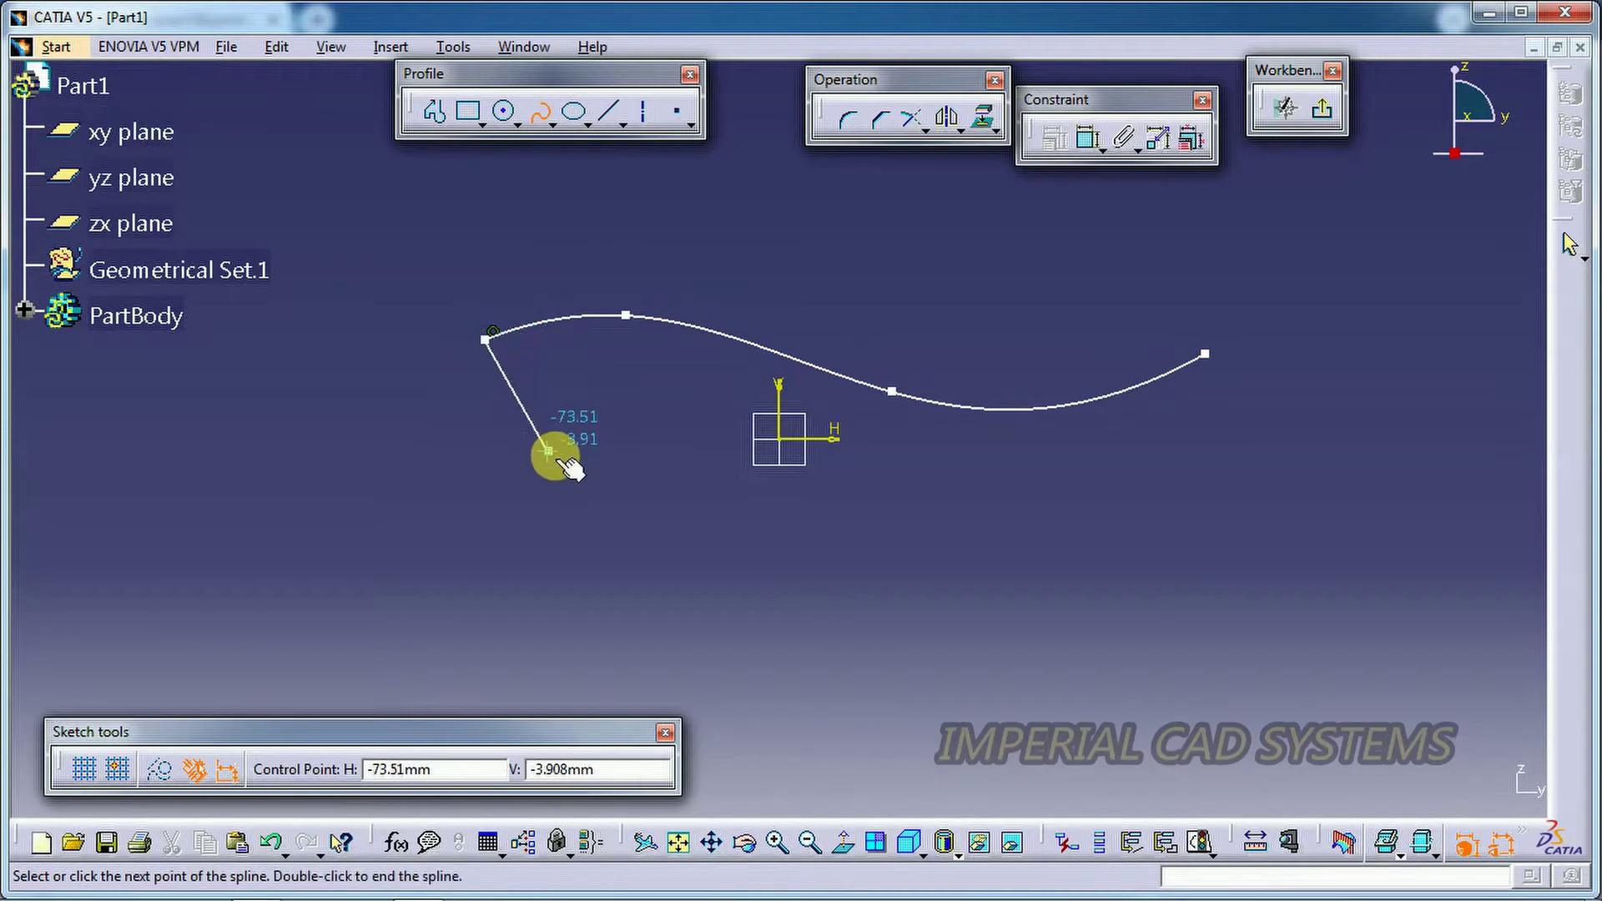
{"action": "left_click", "coordinate": [591, 450]}
{"action": "left_click", "coordinate": [860, 518]}
{"action": "left_click", "coordinate": [1130, 528]}
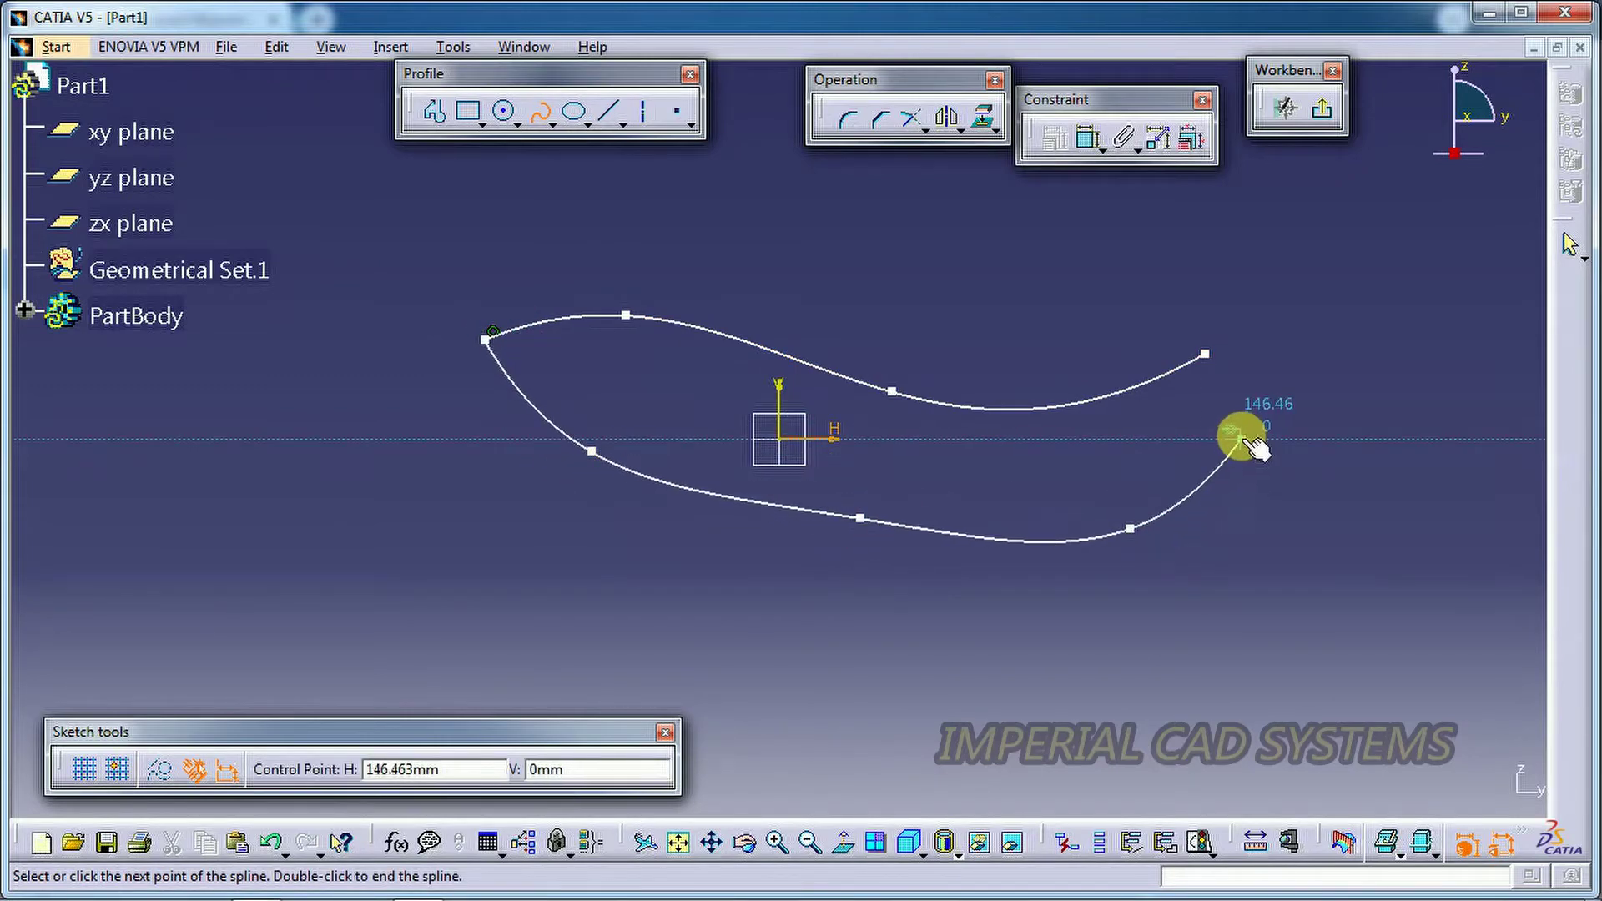
{"action": "left_click", "coordinate": [1218, 469]}
{"action": "left_click", "coordinate": [1321, 430]}
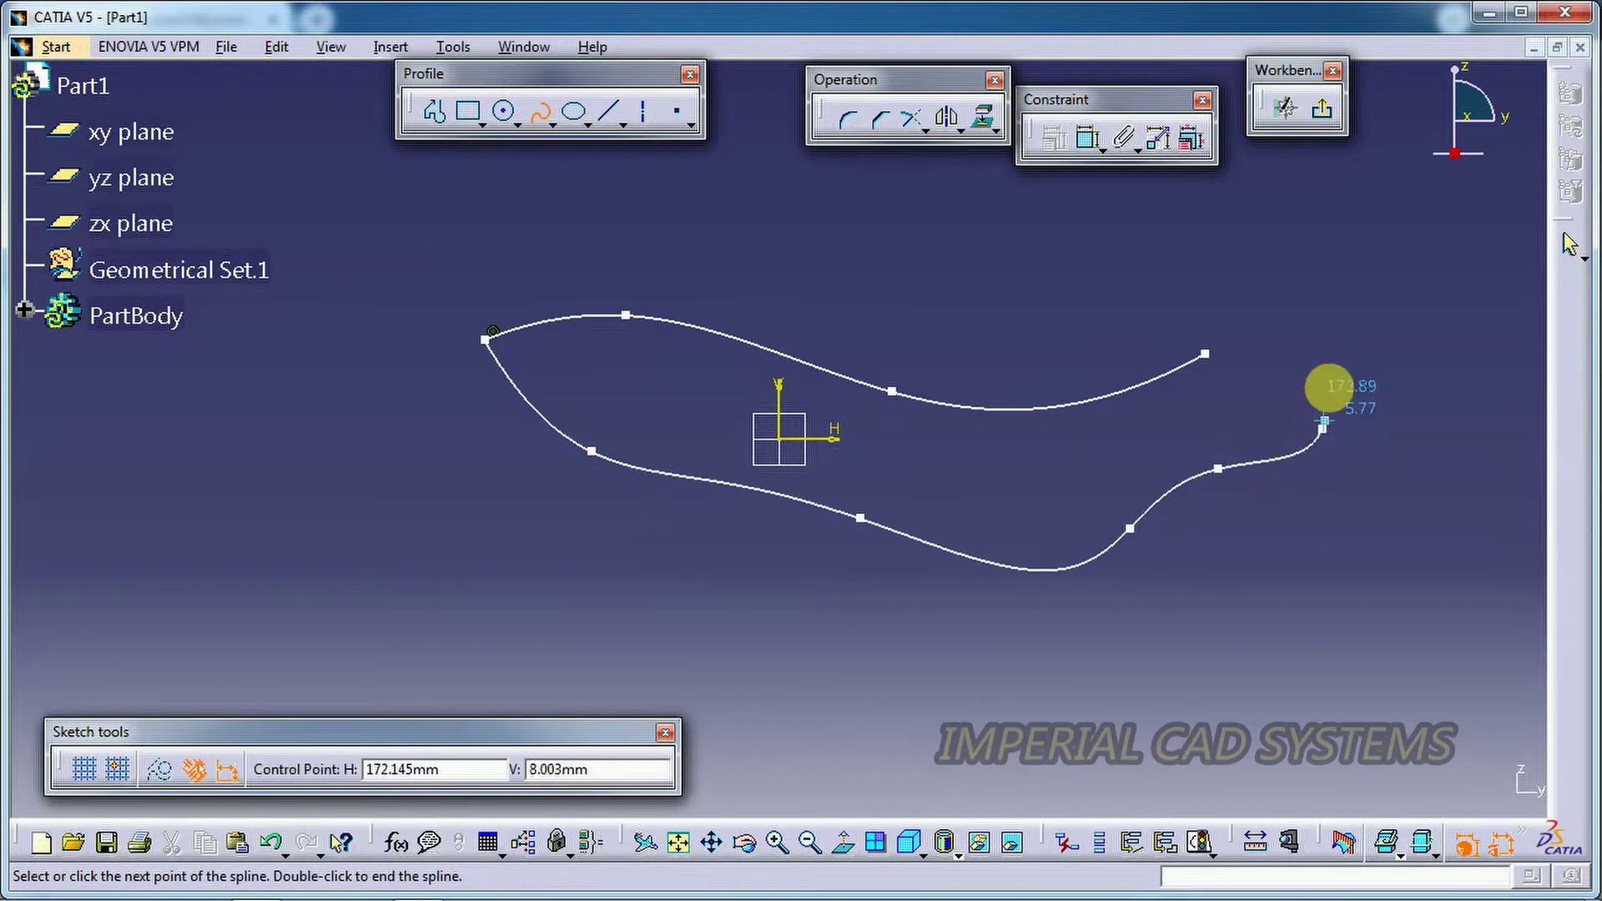
{"action": "left_click", "coordinate": [1210, 359]}
{"action": "left_click", "coordinate": [538, 111]}
{"action": "left_click", "coordinate": [797, 318]}
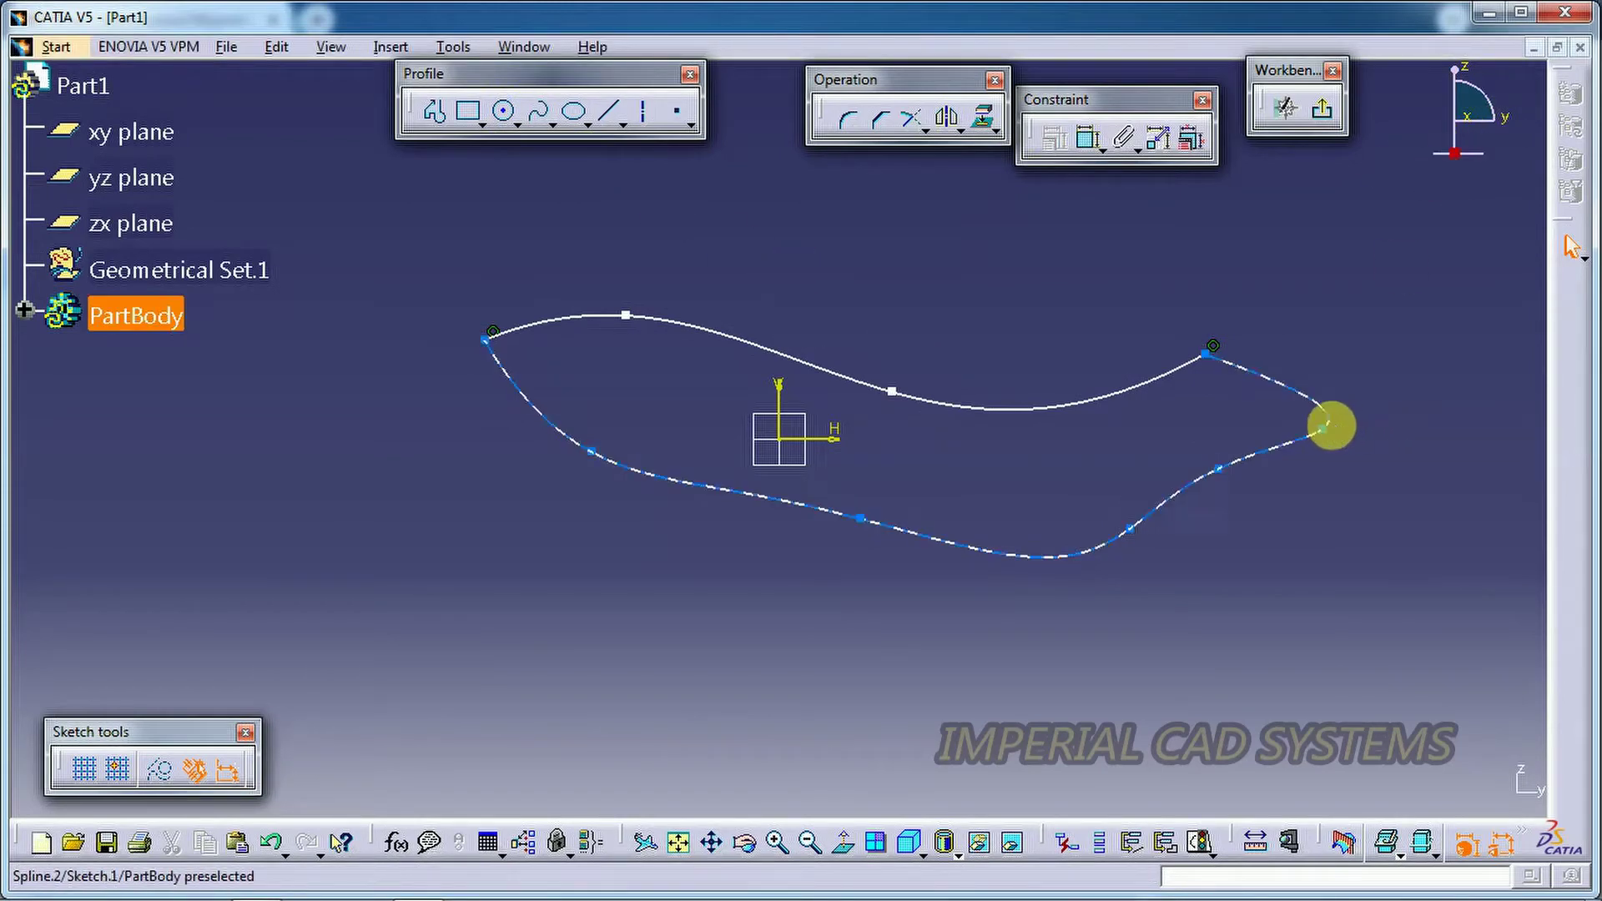
{"action": "left_click_drag", "start_coordinate": [1324, 430], "coordinate": [1298, 384]}
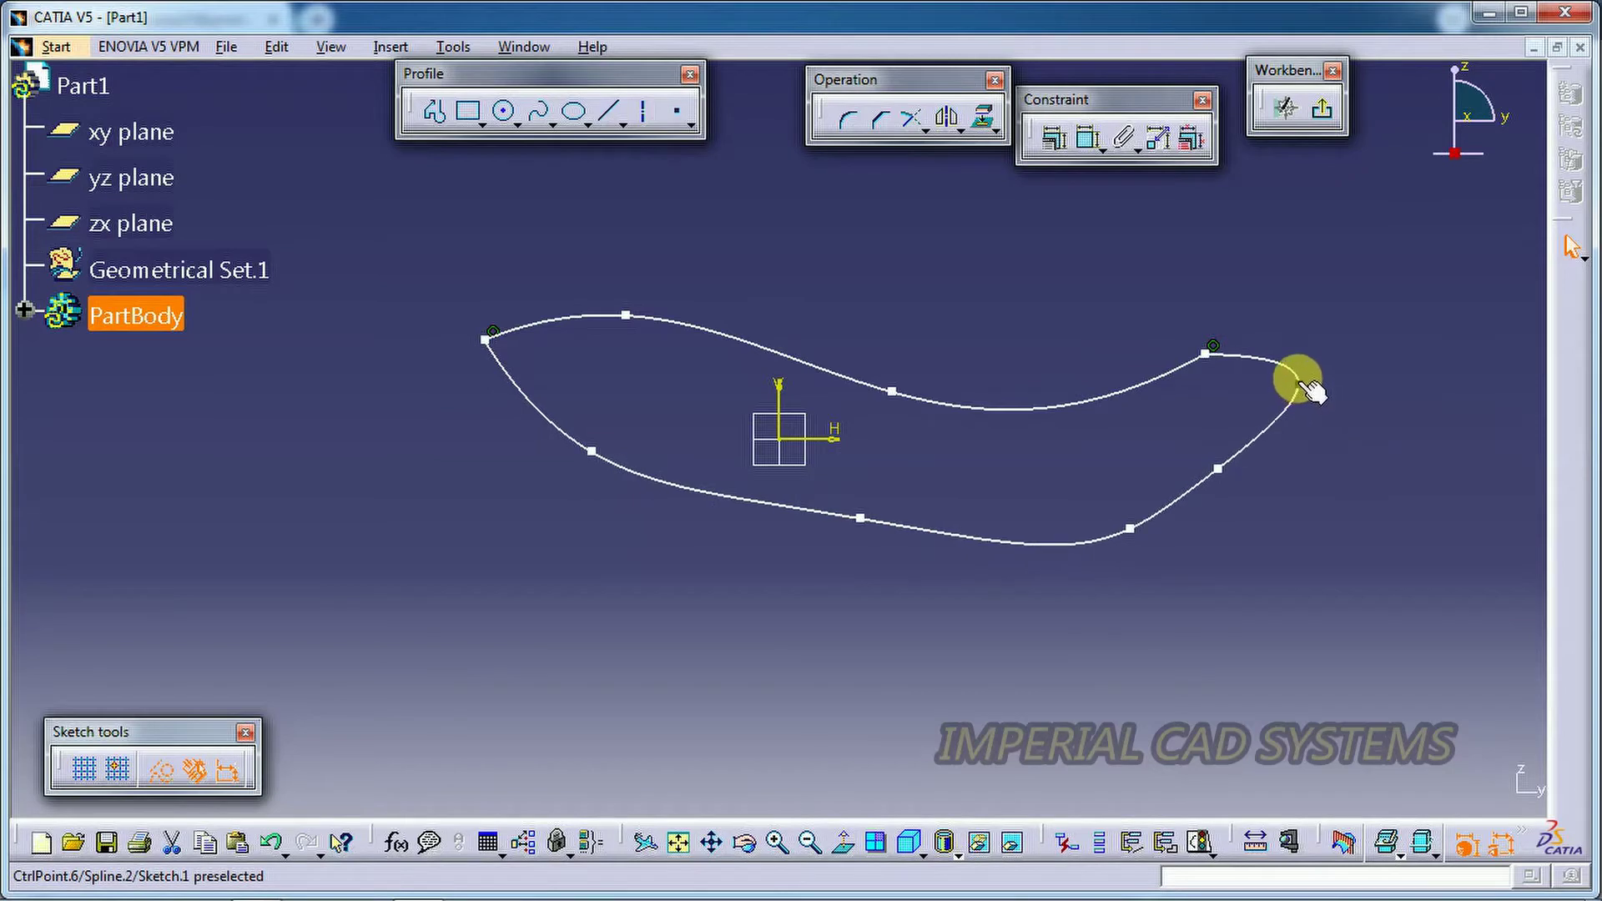
{"action": "left_click", "coordinate": [1325, 114]}
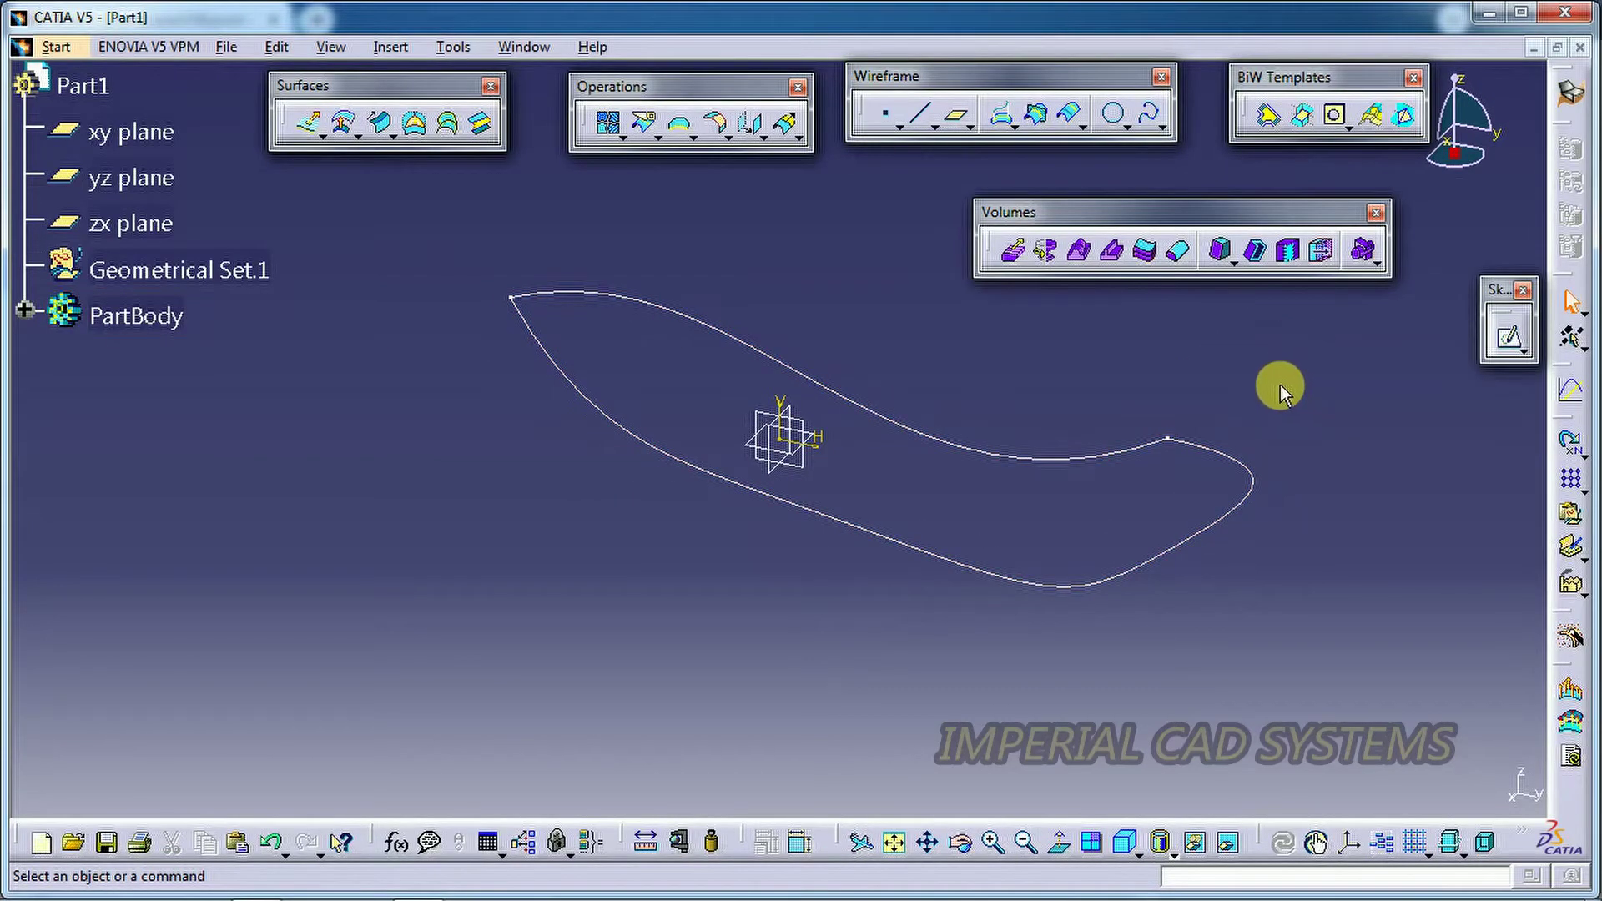
- Create an extruded volume from the closed spline profile, normal to the sketch, with a Limit 1 dimension of 50 mm
{"action": "left_click", "coordinate": [1020, 252]}
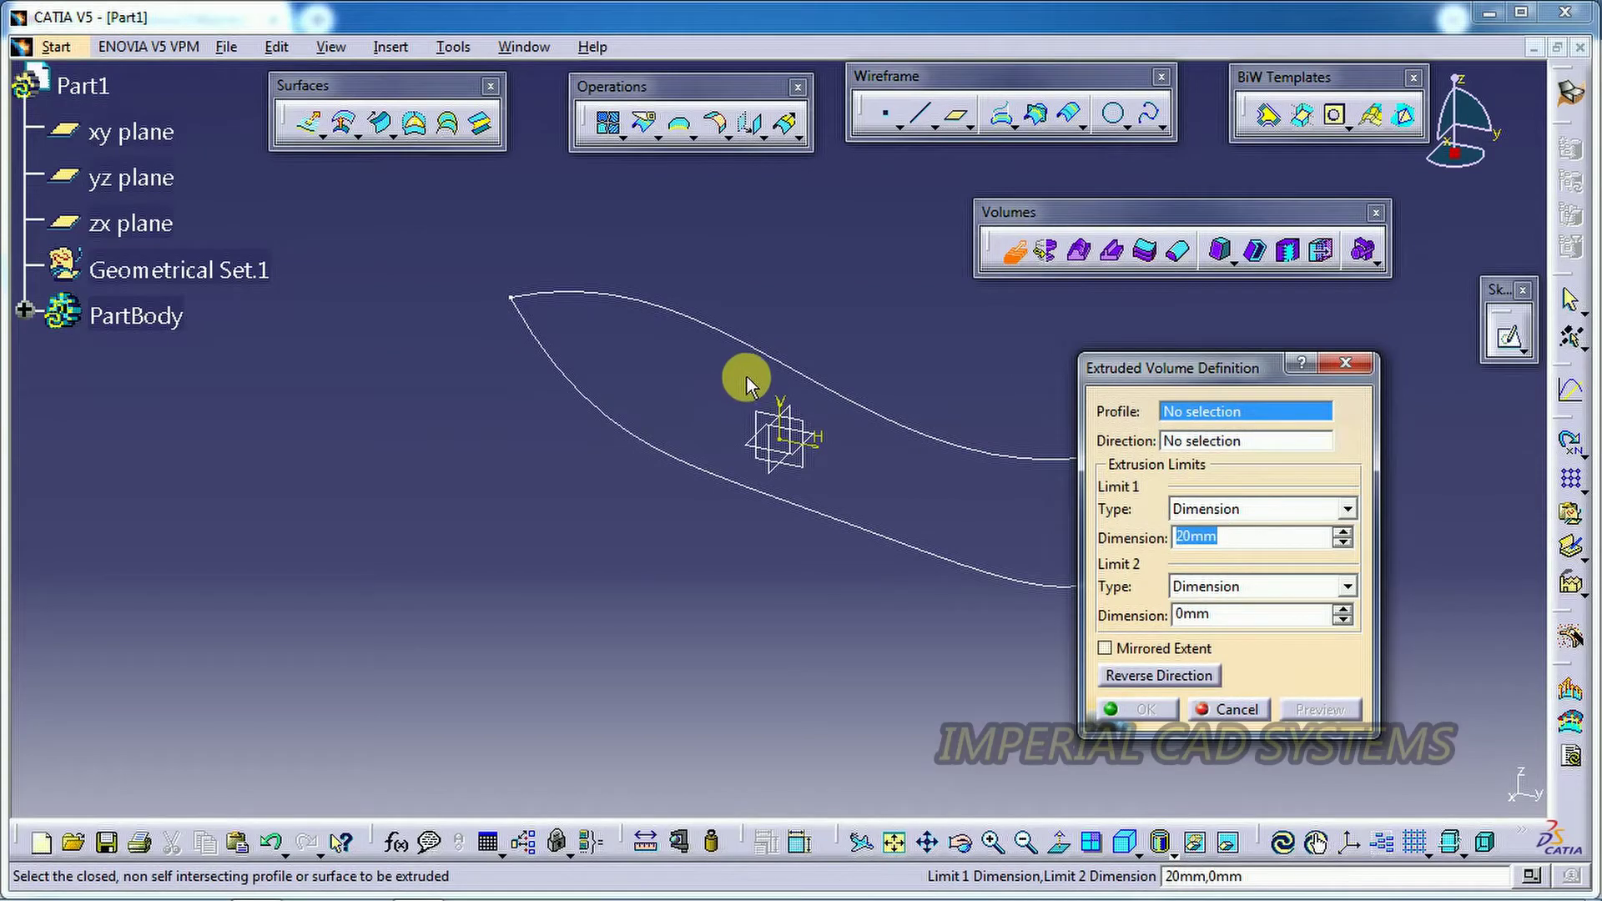
{"action": "left_click", "coordinate": [755, 348]}
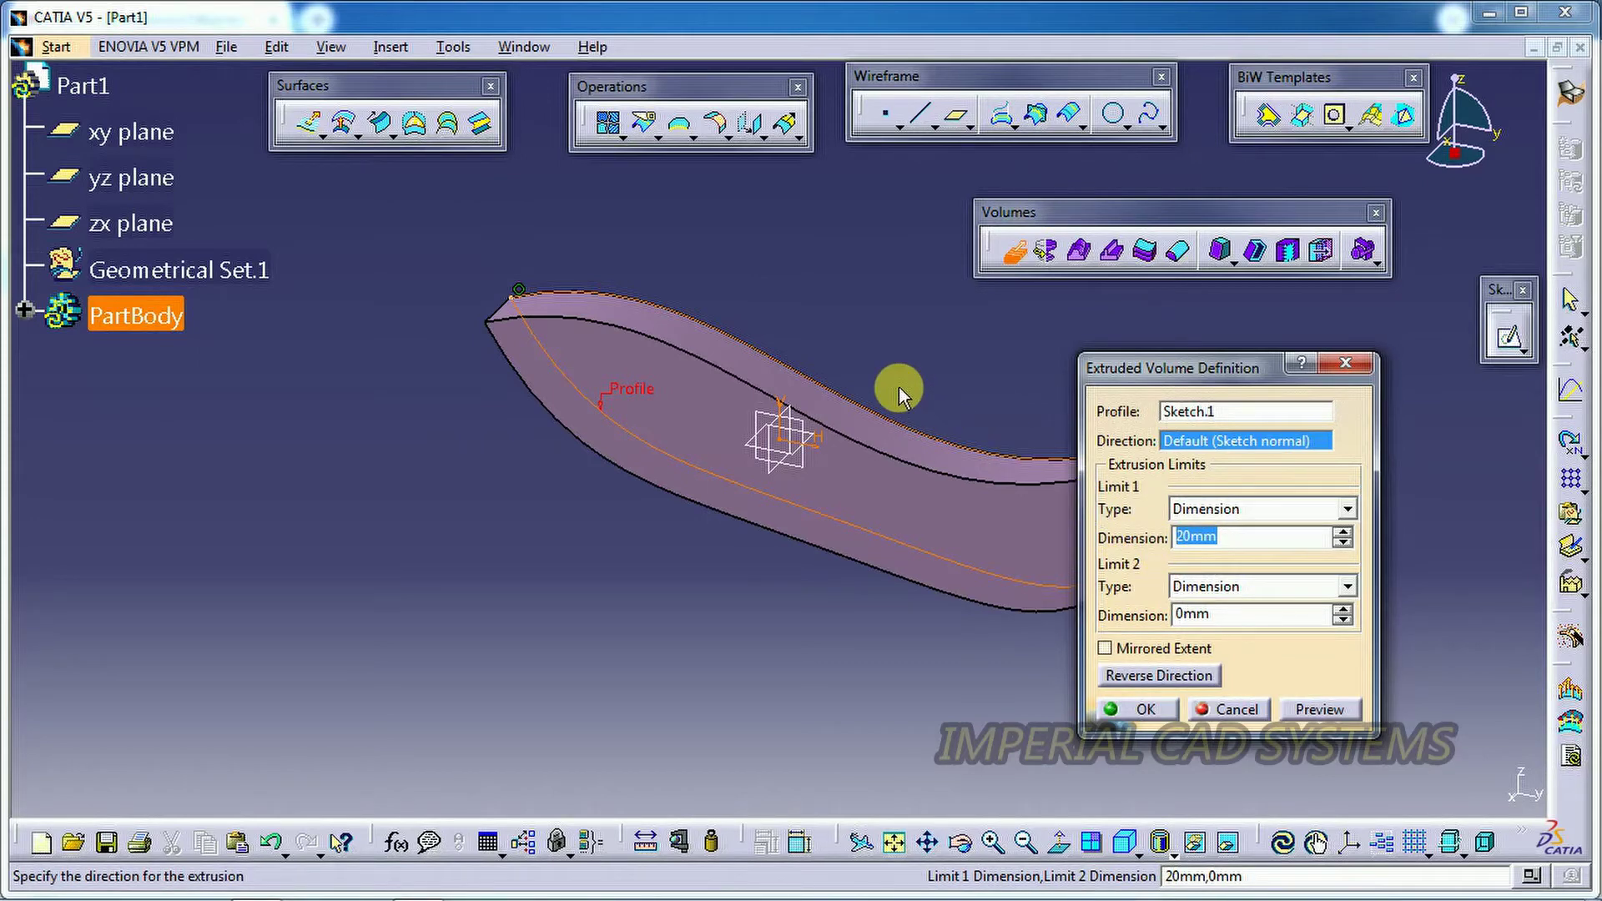
{"action": "type", "text": "50"}
{"action": "key", "text": "Return"}
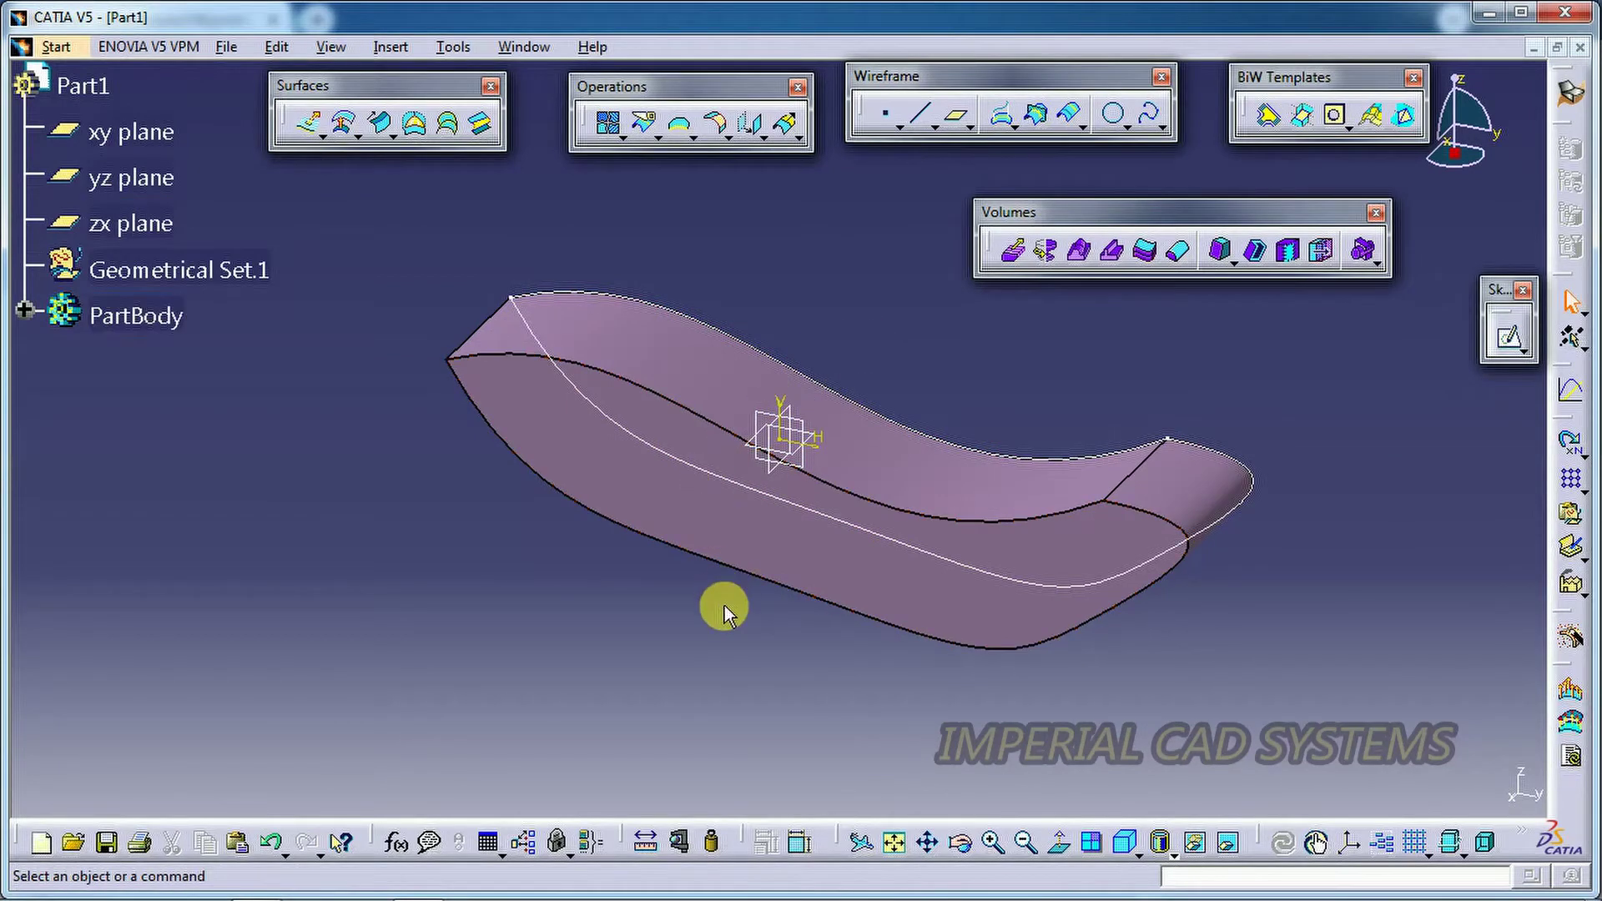
- Sketch an open profile of three connected lines above the curved volume on the yz plane and exit the sketch
{"action": "left_click", "coordinate": [959, 843]}
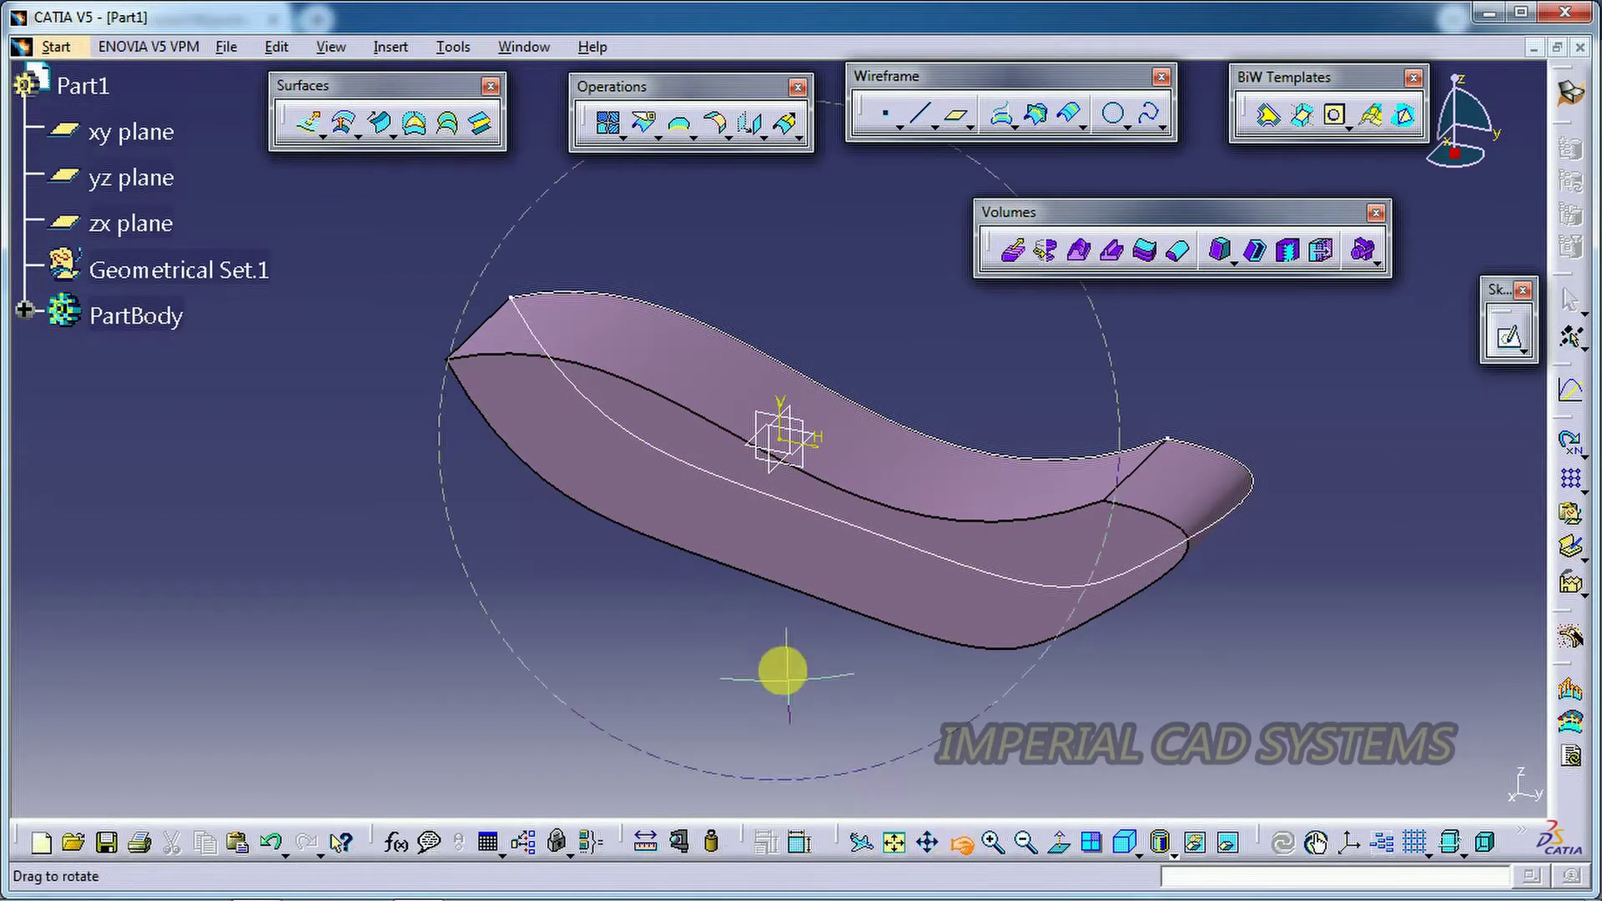
{"action": "left_click_drag", "start_coordinate": [779, 665], "coordinate": [844, 690]}
{"action": "left_click", "coordinate": [959, 842]}
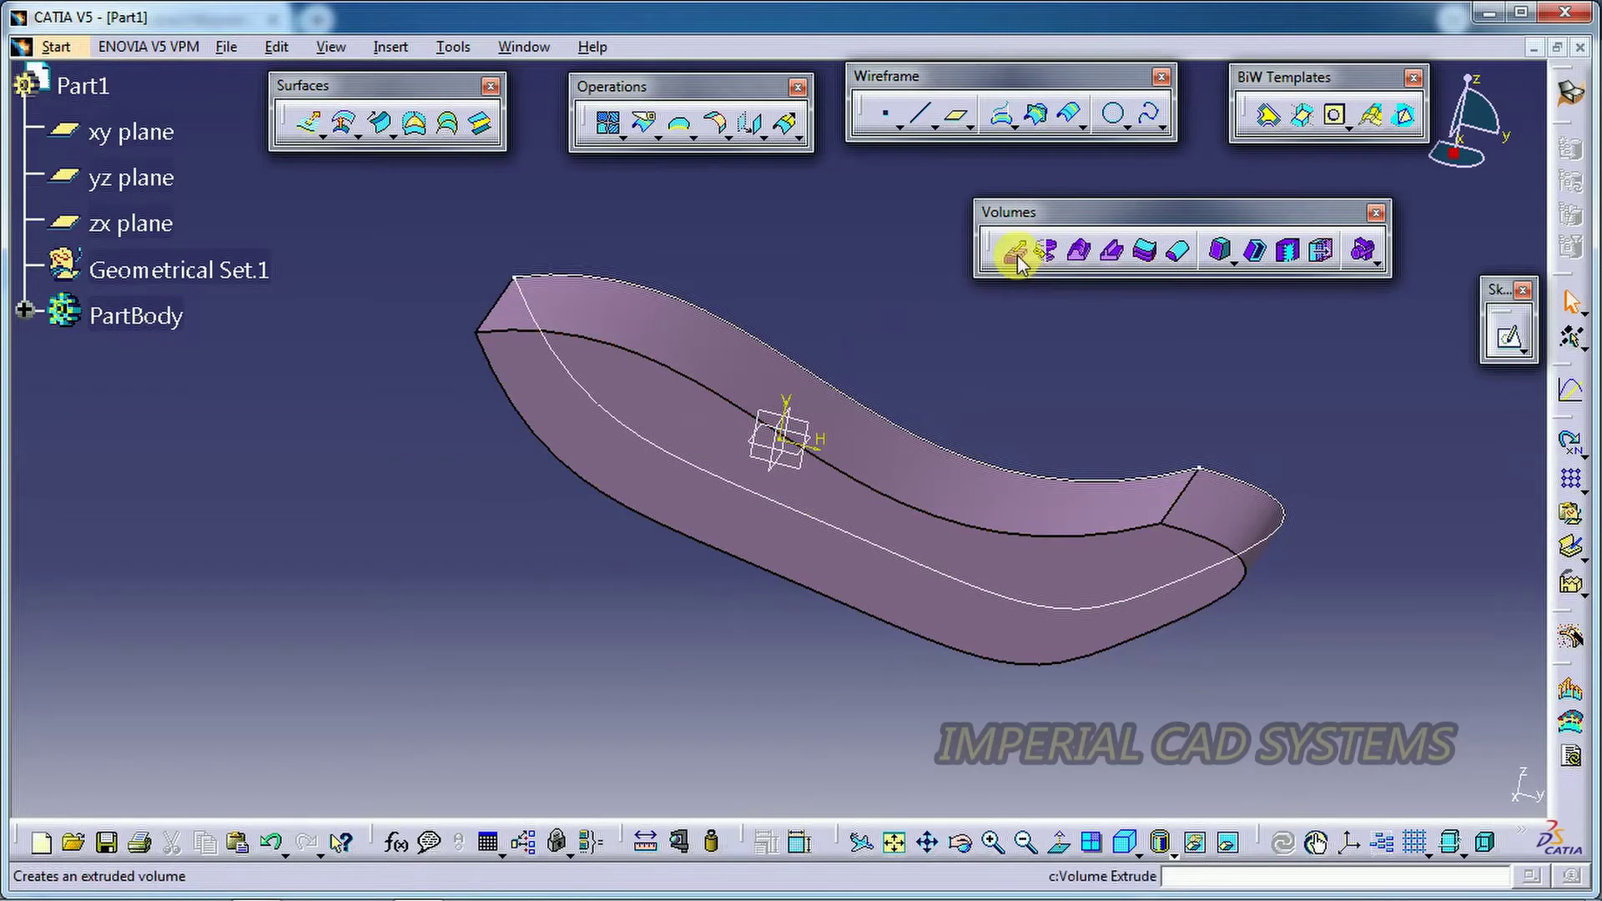
{"action": "left_click", "coordinate": [806, 432]}
{"action": "left_click", "coordinate": [1509, 336]}
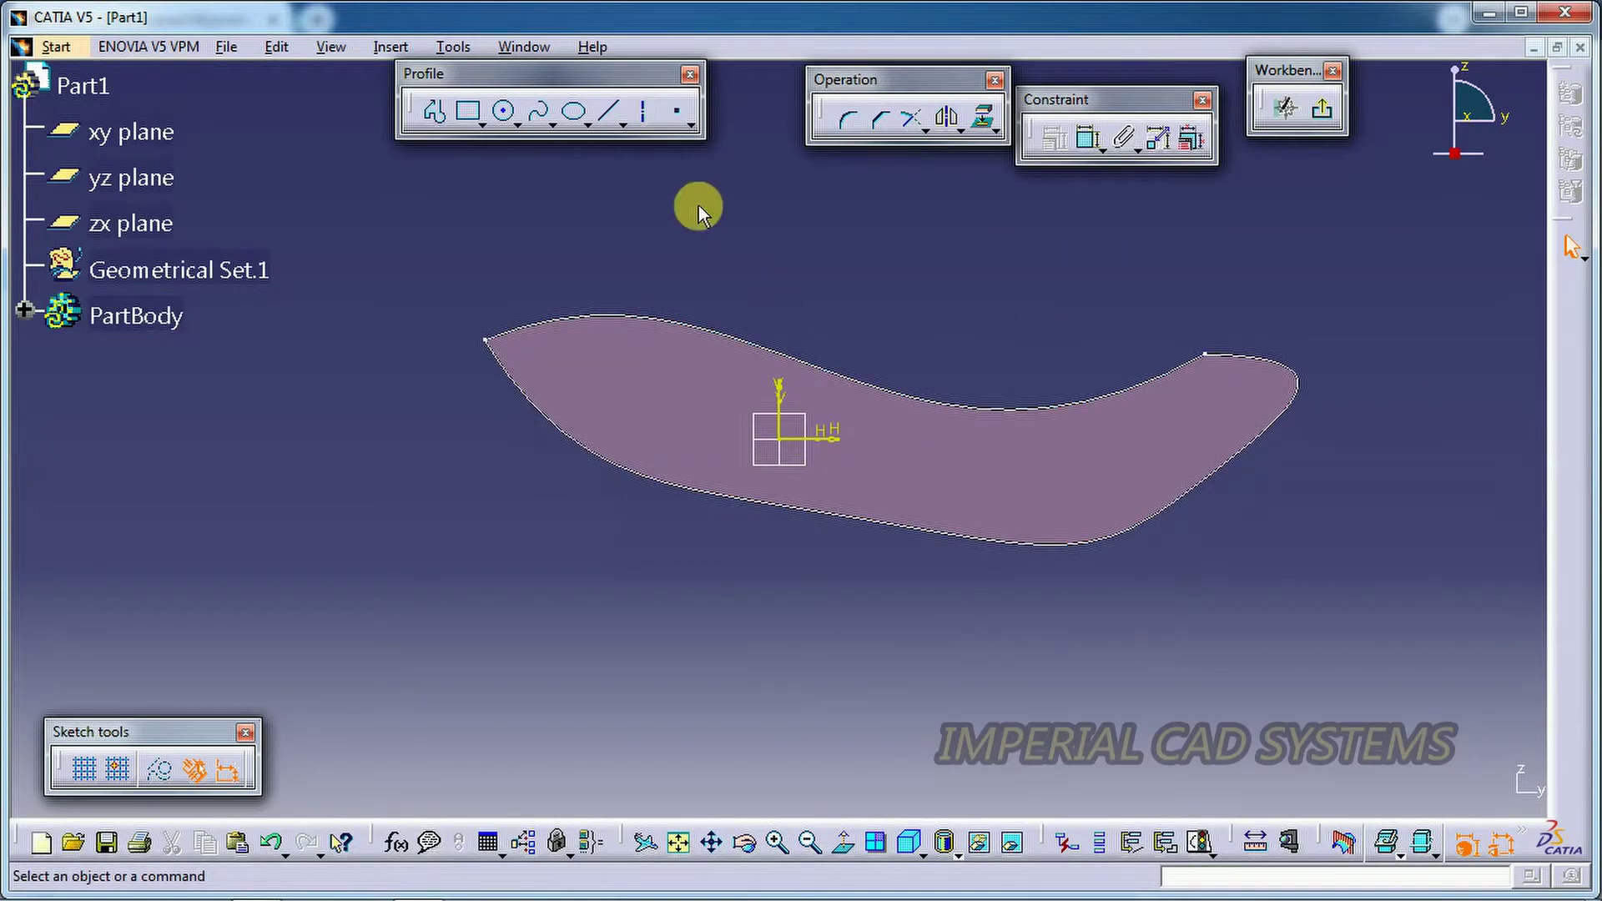
{"action": "left_click_drag", "start_coordinate": [429, 107], "coordinate": [448, 144]}
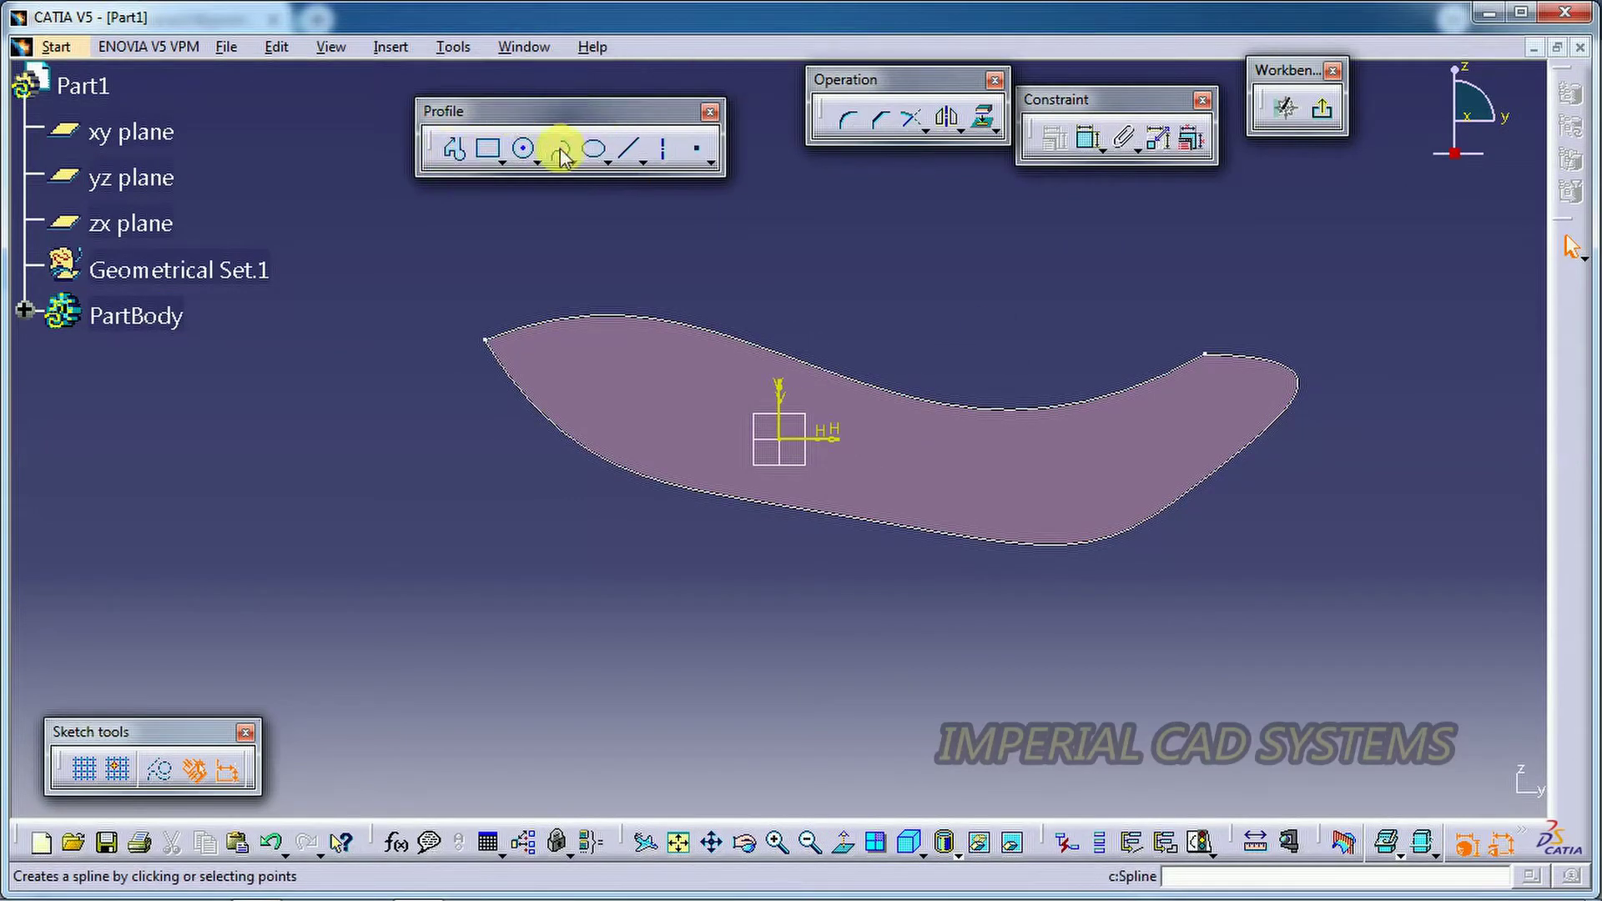
{"action": "left_click_drag", "start_coordinate": [554, 115], "coordinate": [487, 63]}
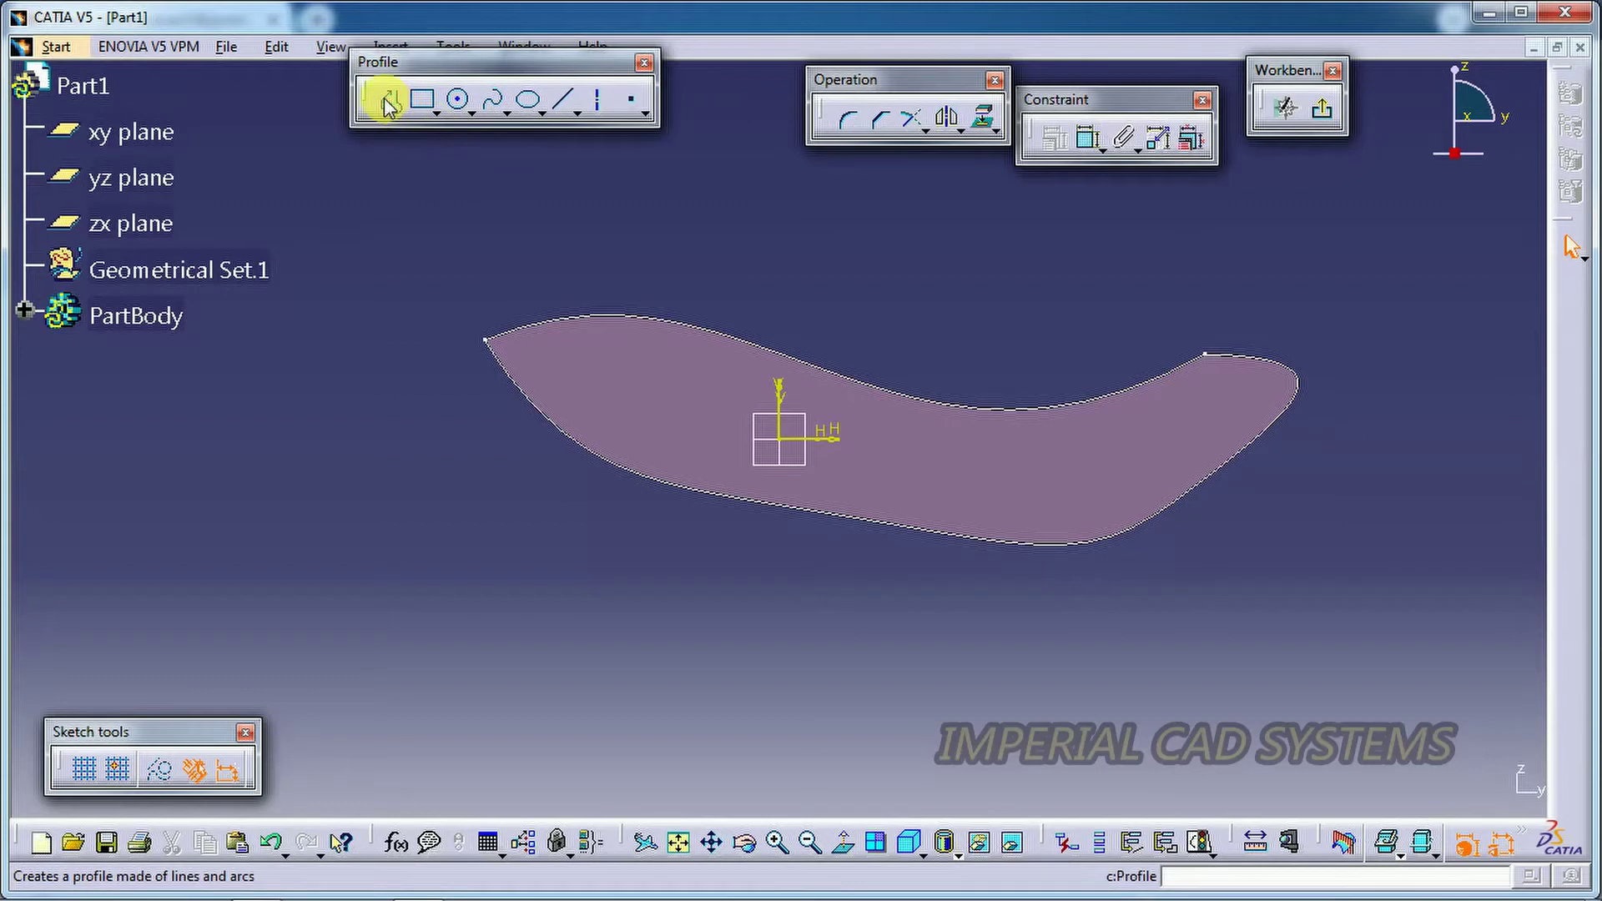
{"action": "left_click", "coordinate": [388, 104]}
{"action": "left_click", "coordinate": [542, 181]}
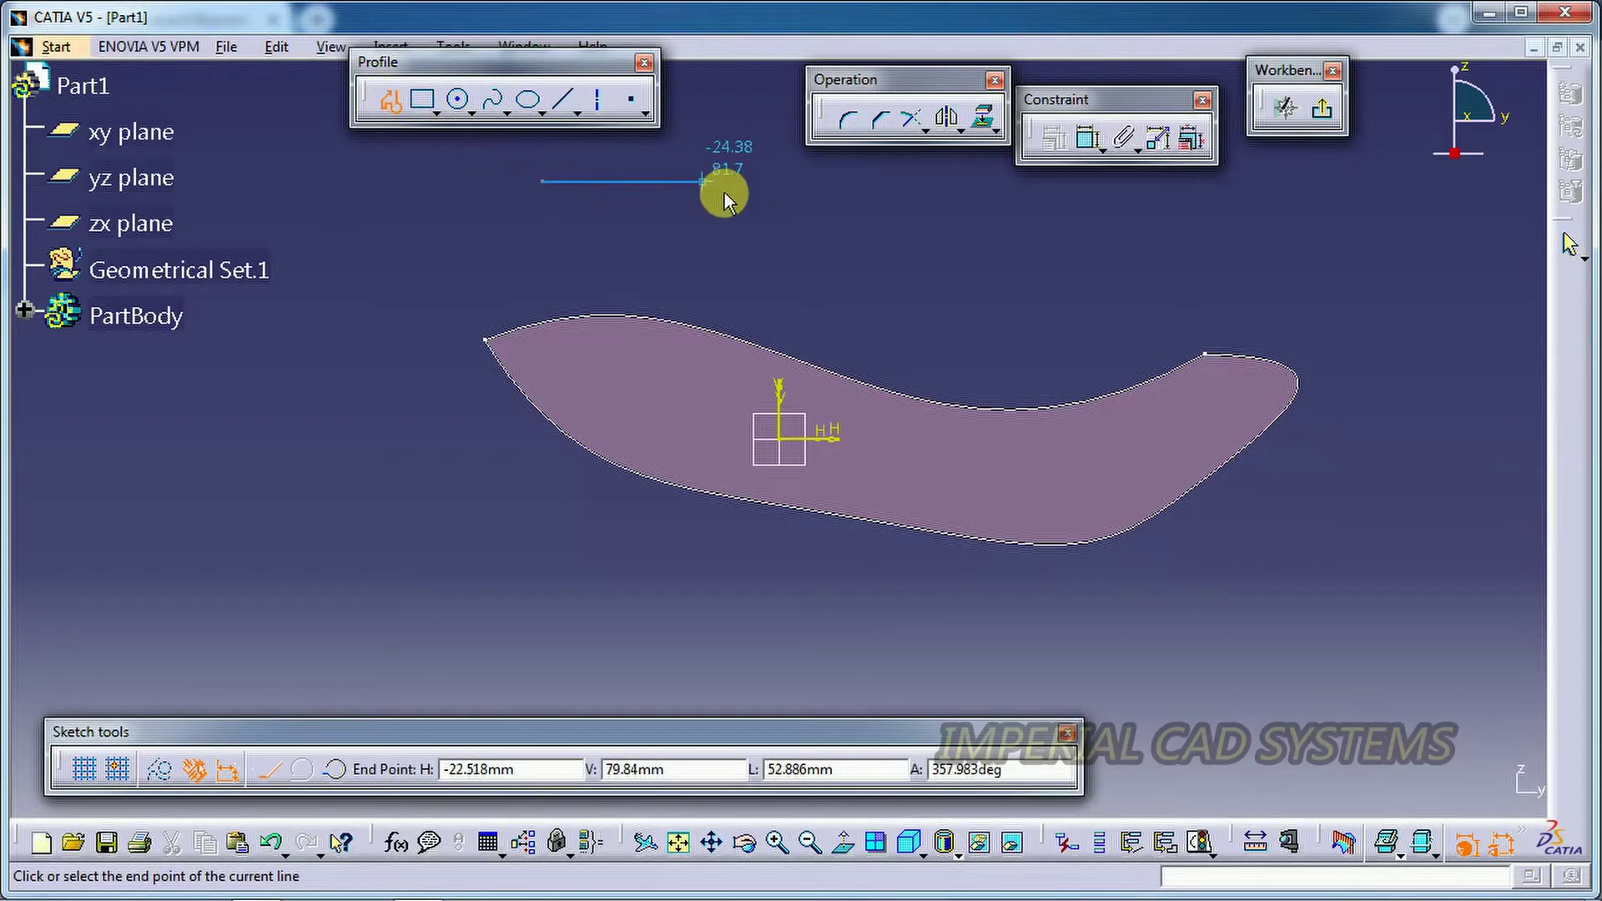
{"action": "left_click", "coordinate": [736, 194]}
{"action": "left_click", "coordinate": [946, 295]}
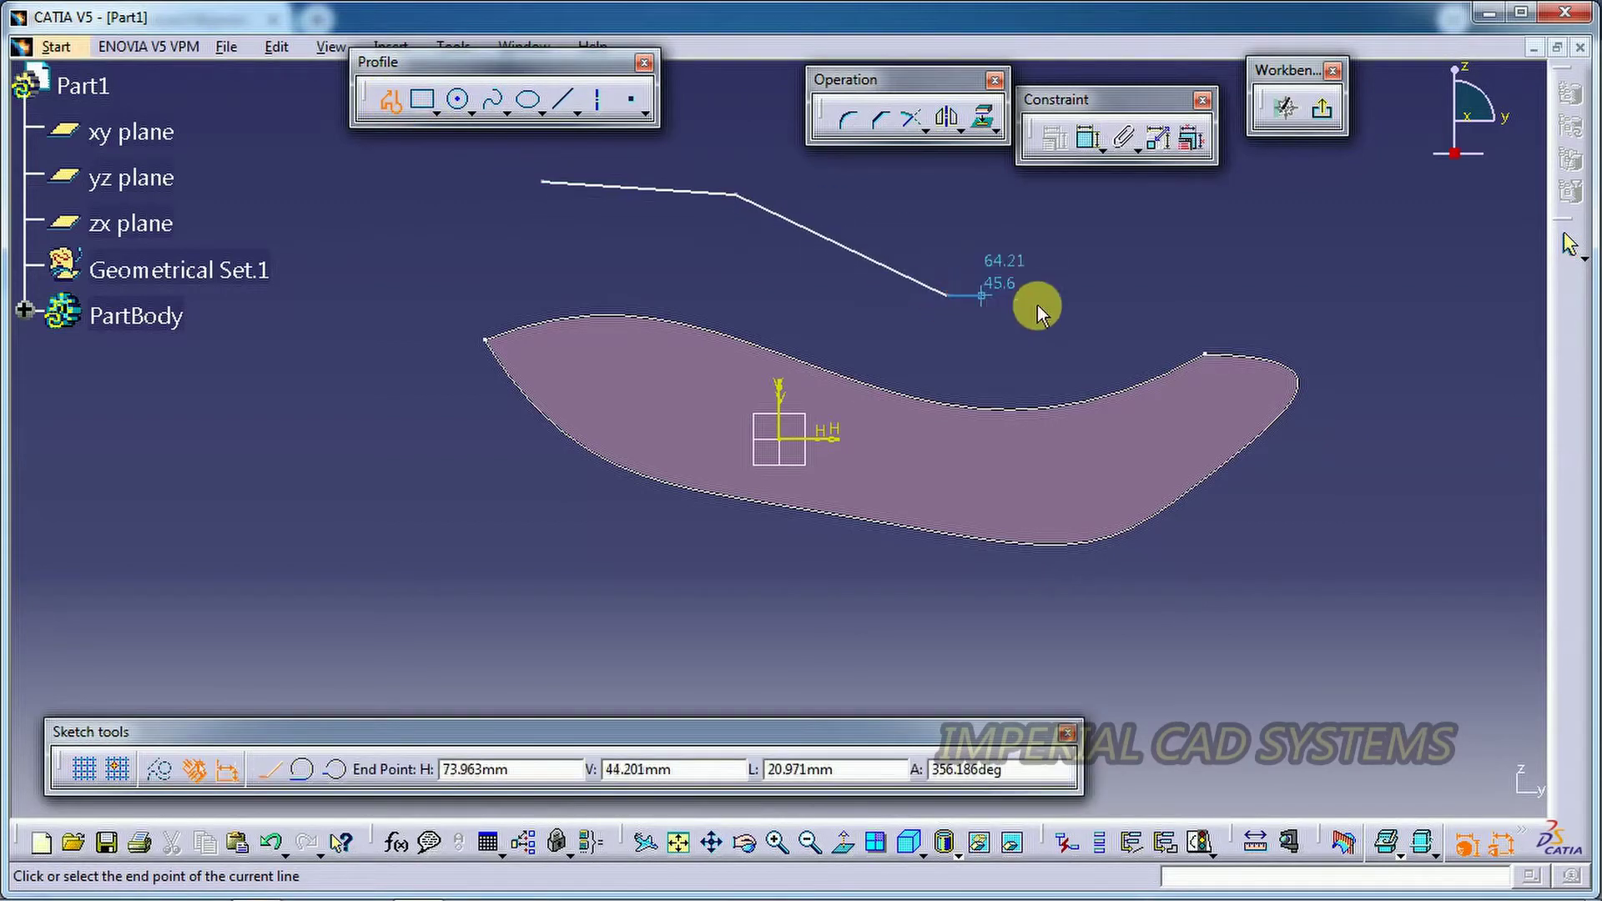
{"action": "left_click", "coordinate": [1226, 277]}
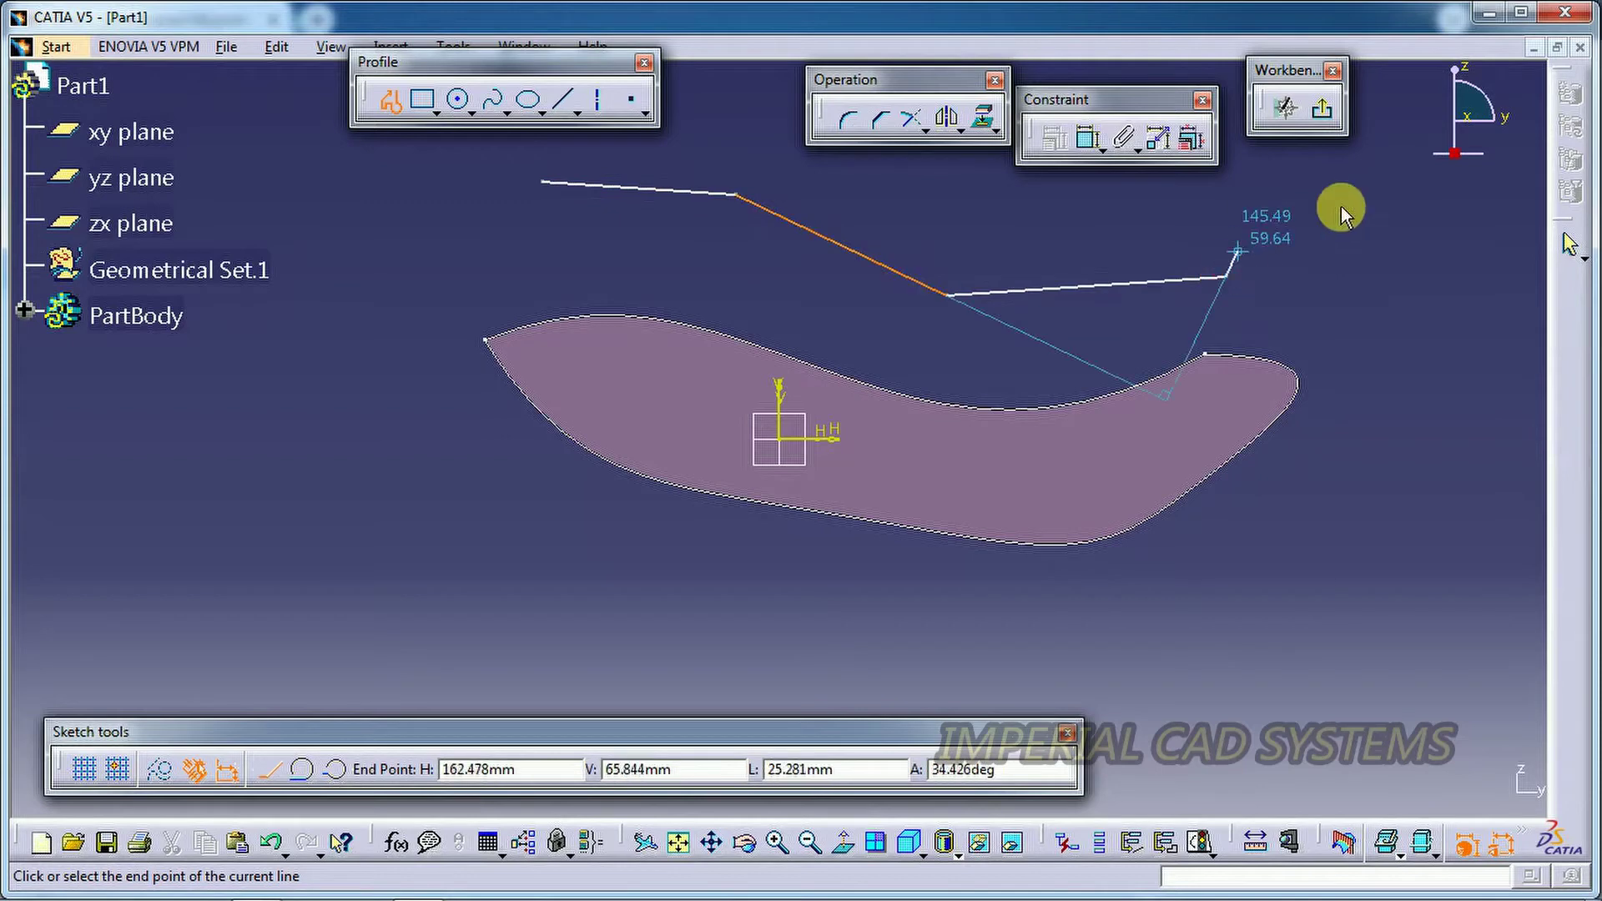
{"action": "left_click", "coordinate": [1327, 113]}
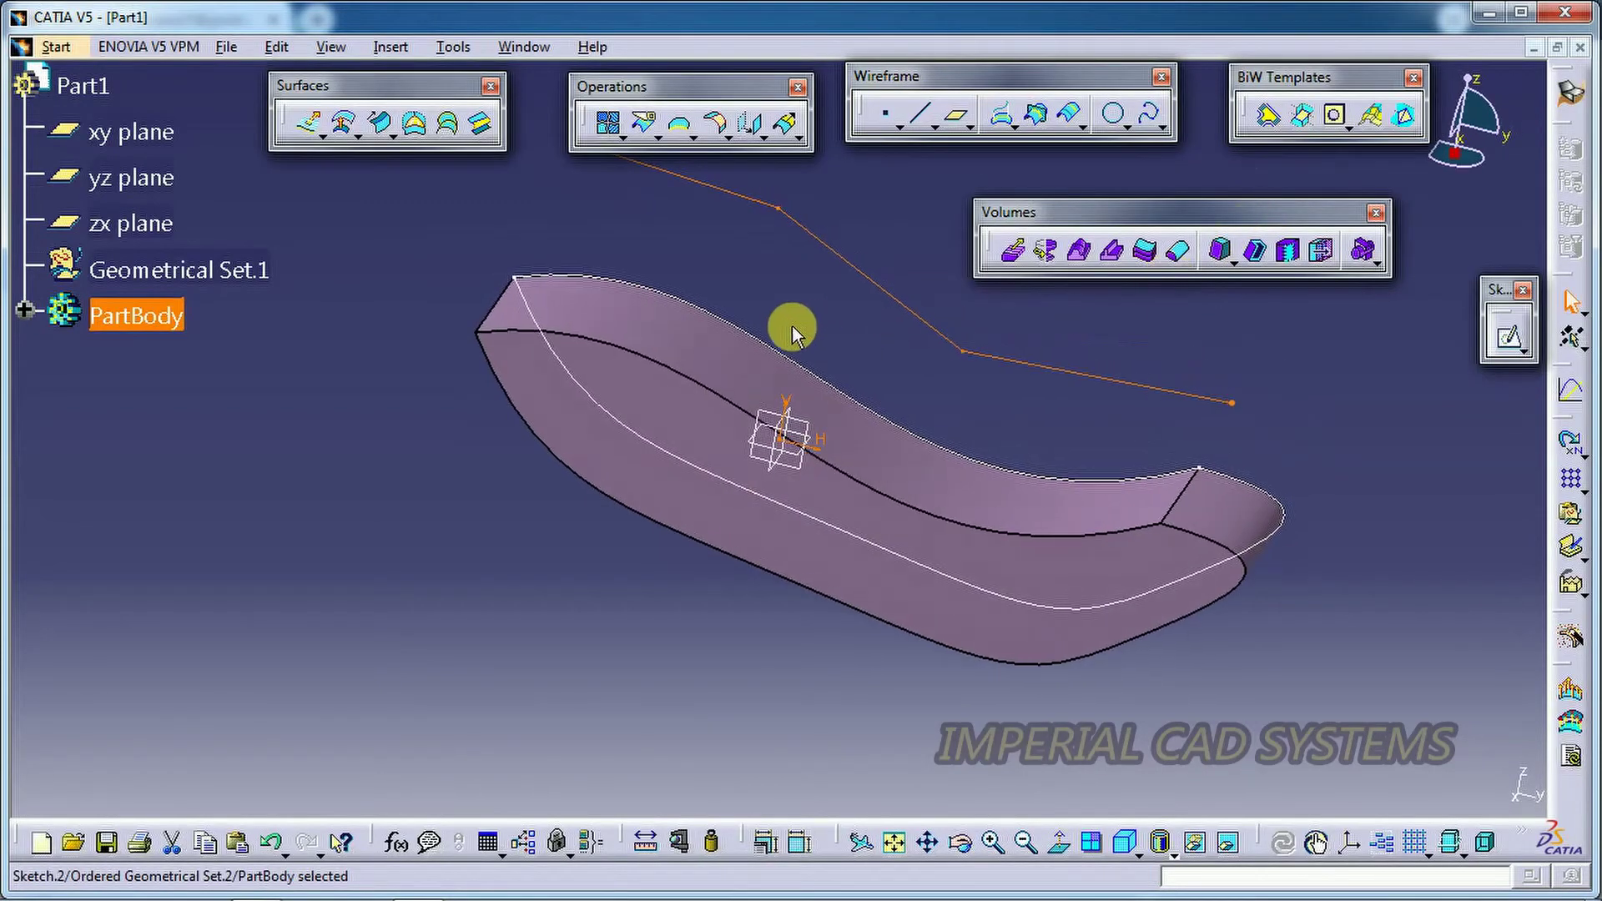
{"action": "left_click", "coordinate": [818, 300]}
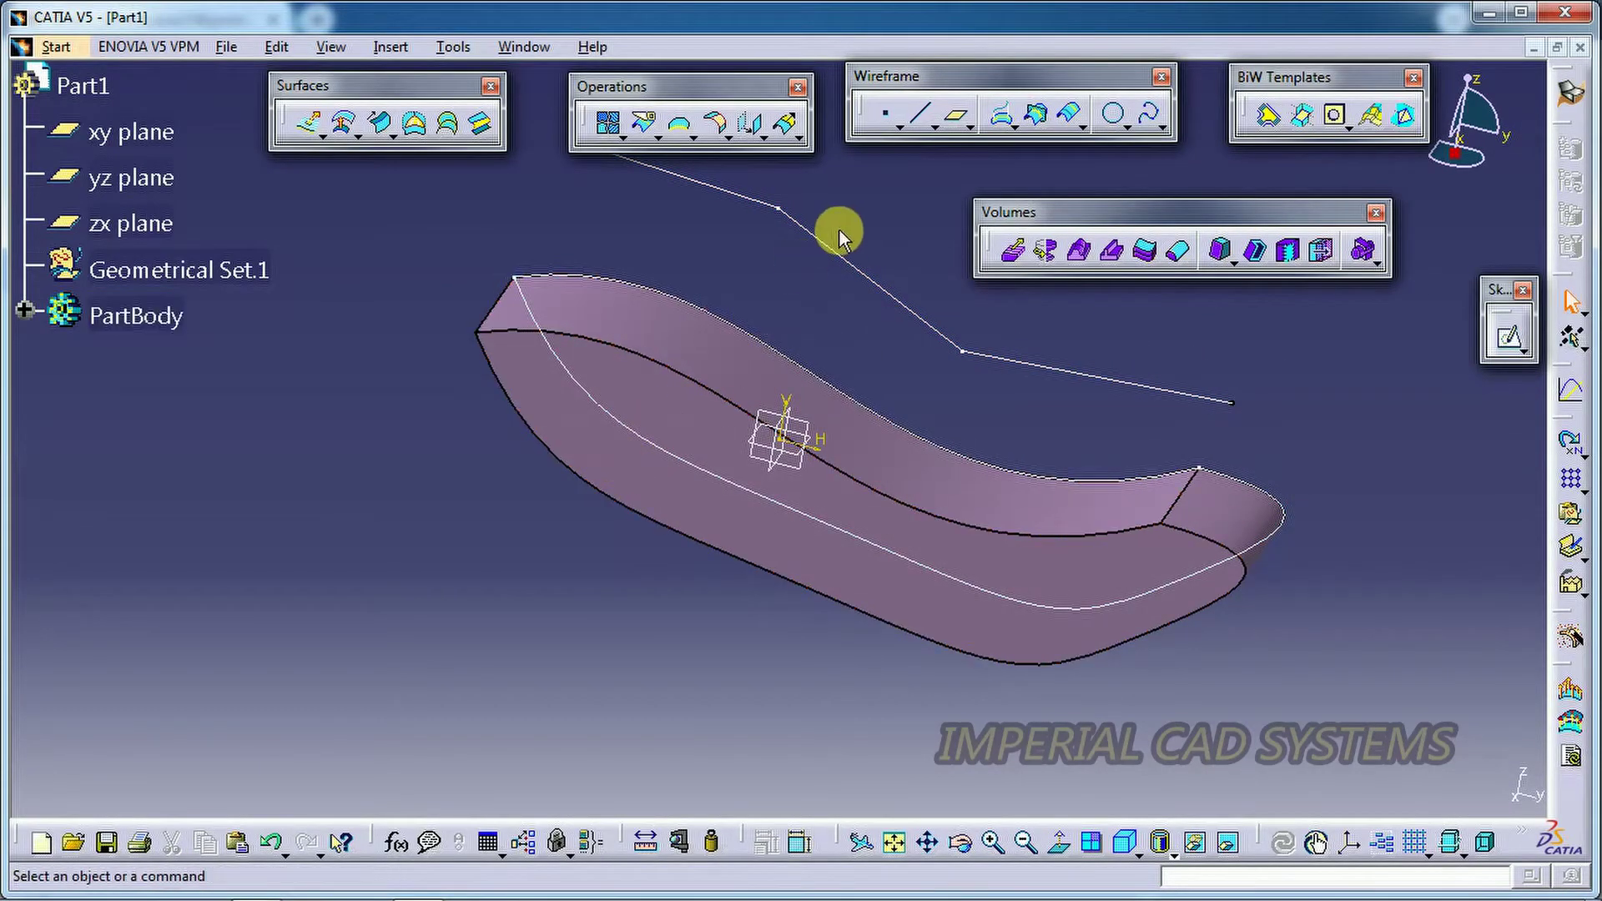
- Extrude the three-line sketch into a surface with a Limit 1 dimension of 50 mm
{"action": "left_click", "coordinate": [926, 842]}
{"action": "left_click_drag", "start_coordinate": [849, 351], "coordinate": [701, 511]}
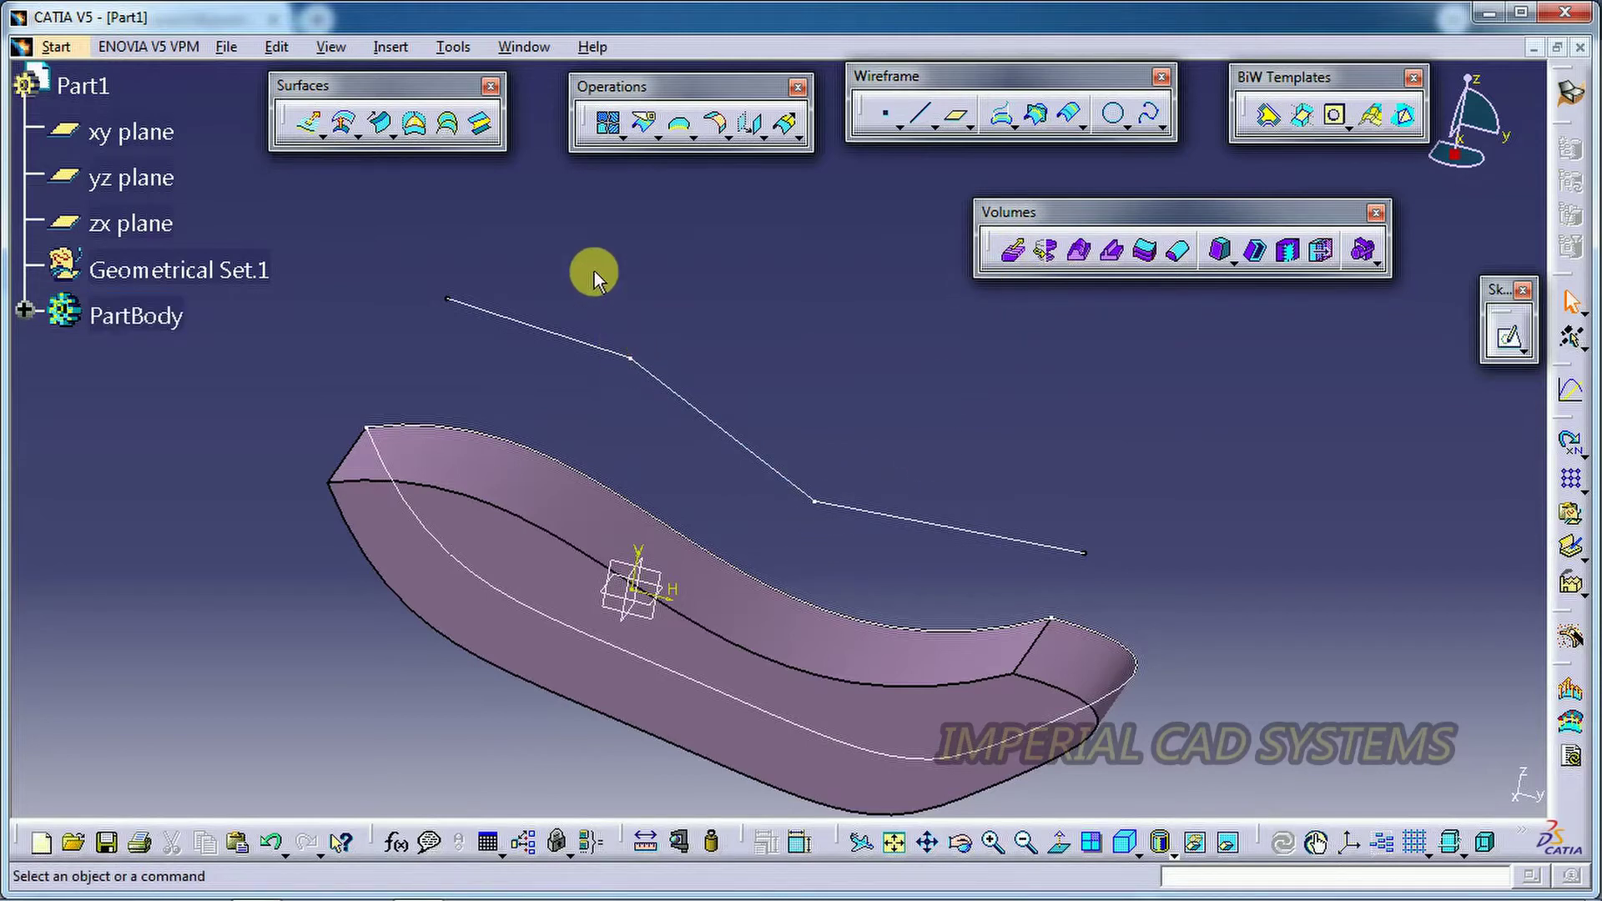
{"action": "left_click", "coordinate": [313, 129]}
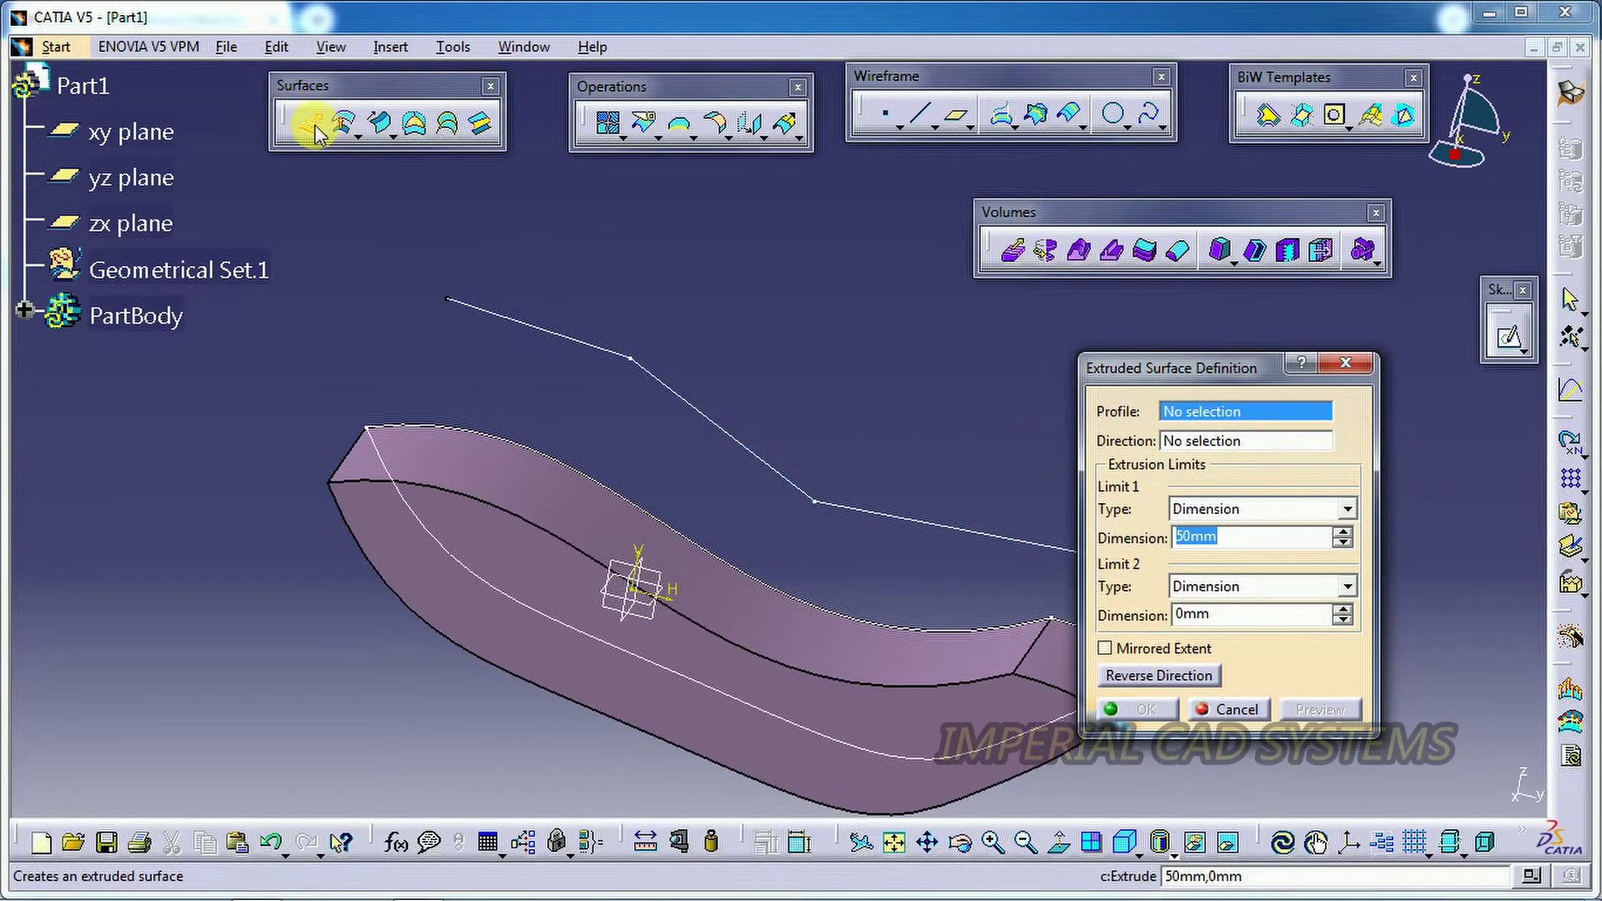
{"action": "left_click", "coordinate": [565, 338]}
{"action": "left_click", "coordinate": [1155, 711]}
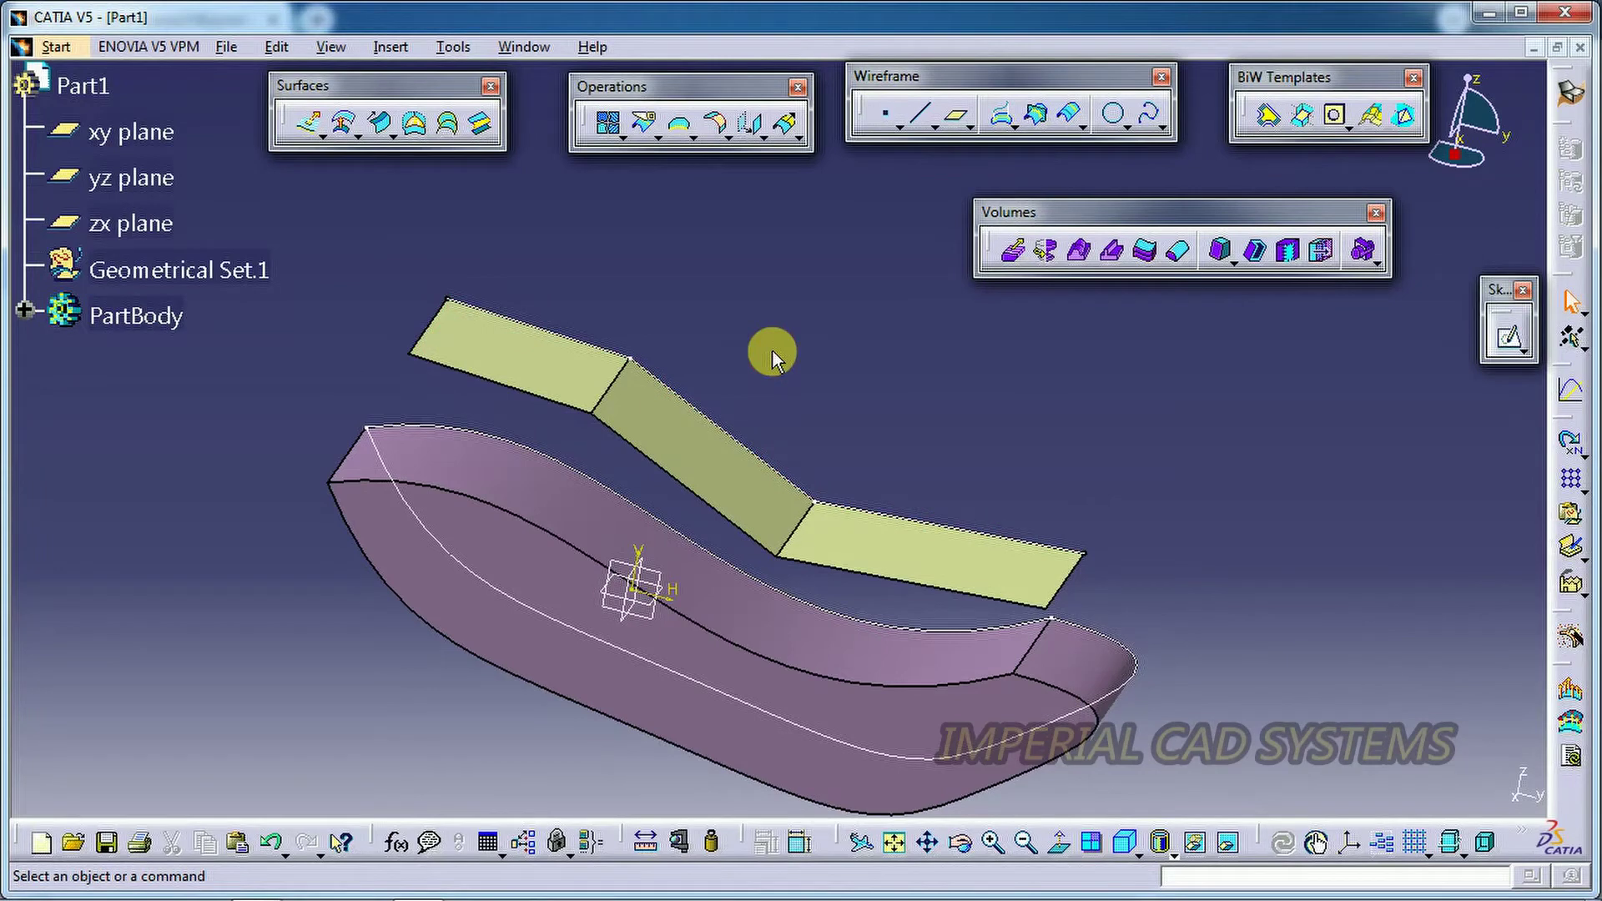
- Create an extruded volume from the three-panel surface along the Z component with a Limit 1 dimension of 20 mm
{"action": "left_click", "coordinate": [1020, 258]}
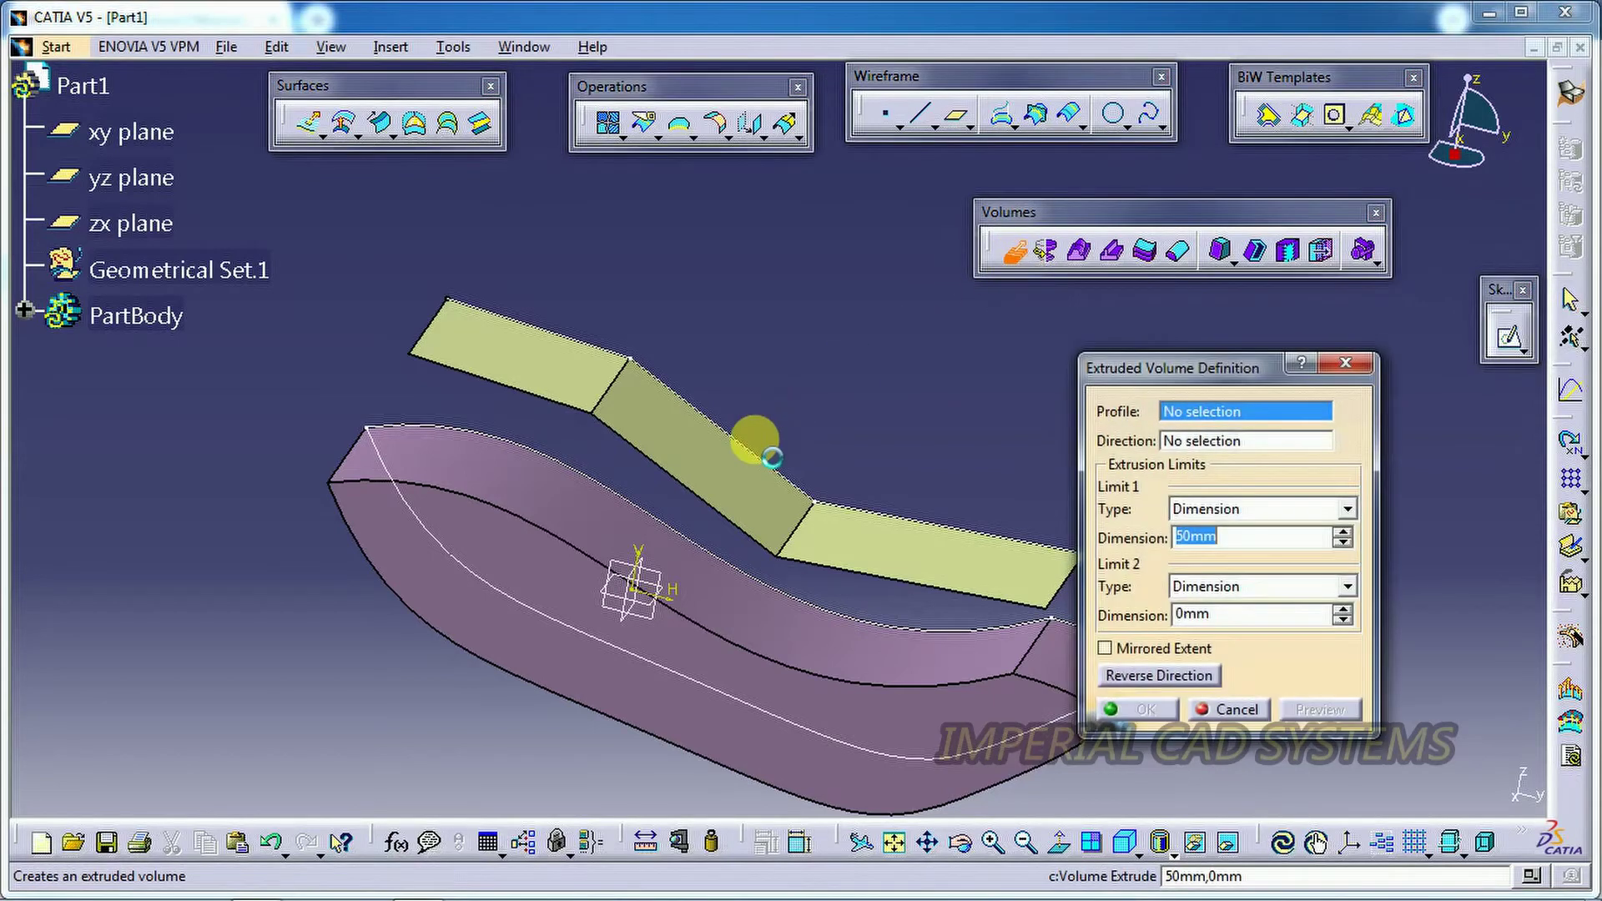
{"action": "left_click", "coordinate": [715, 475]}
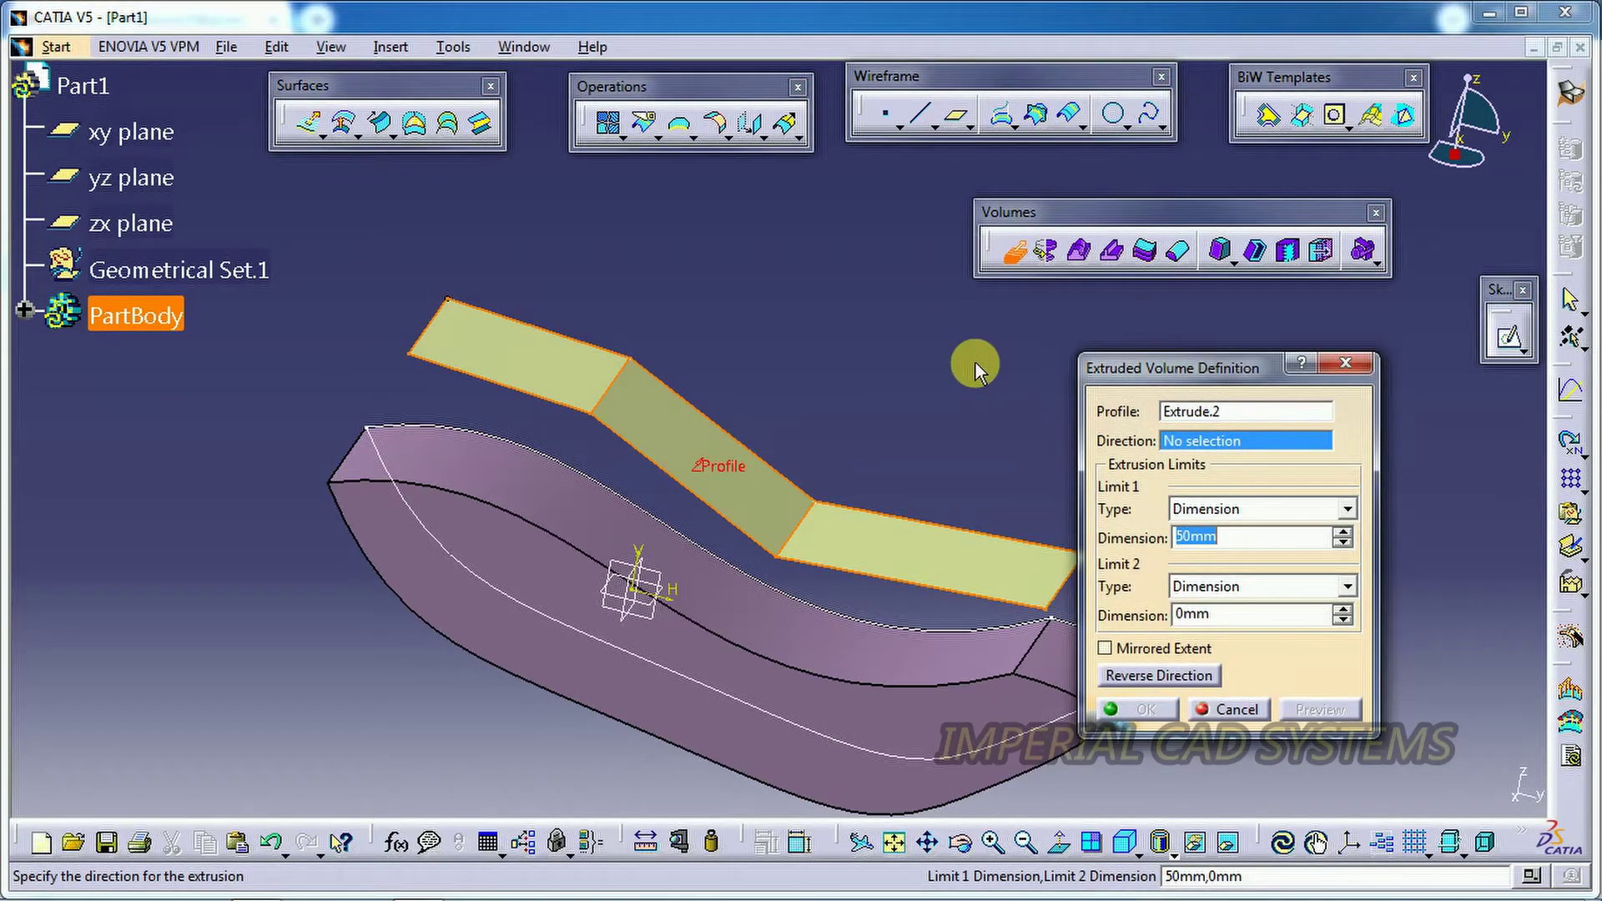
{"action": "right_click", "coordinate": [1191, 437]}
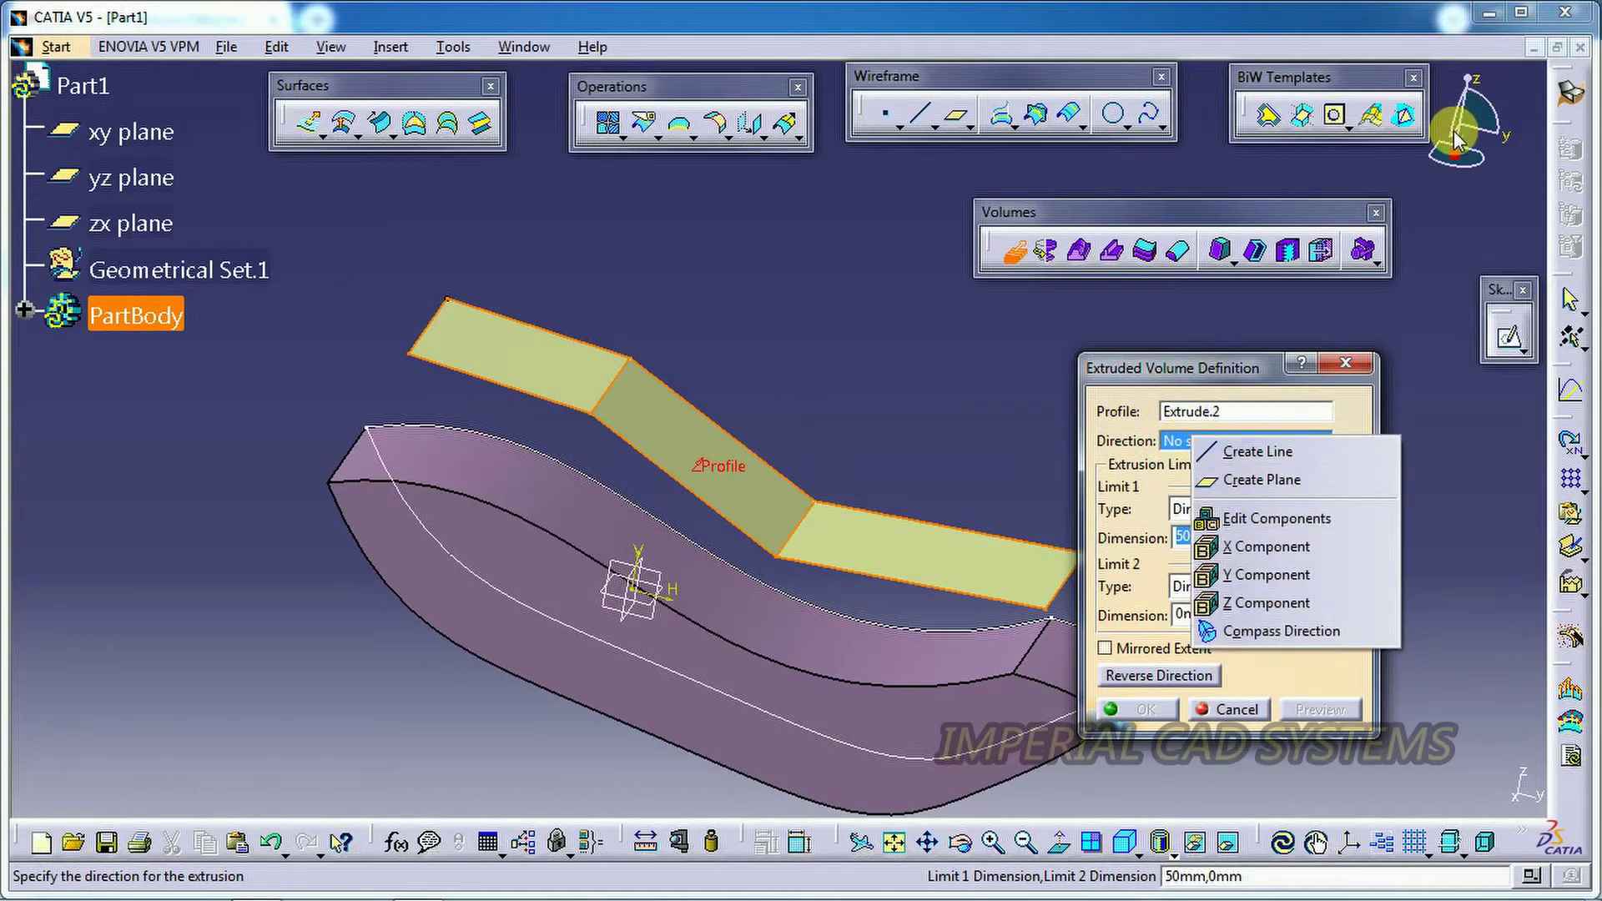
{"action": "left_click", "coordinate": [1249, 602]}
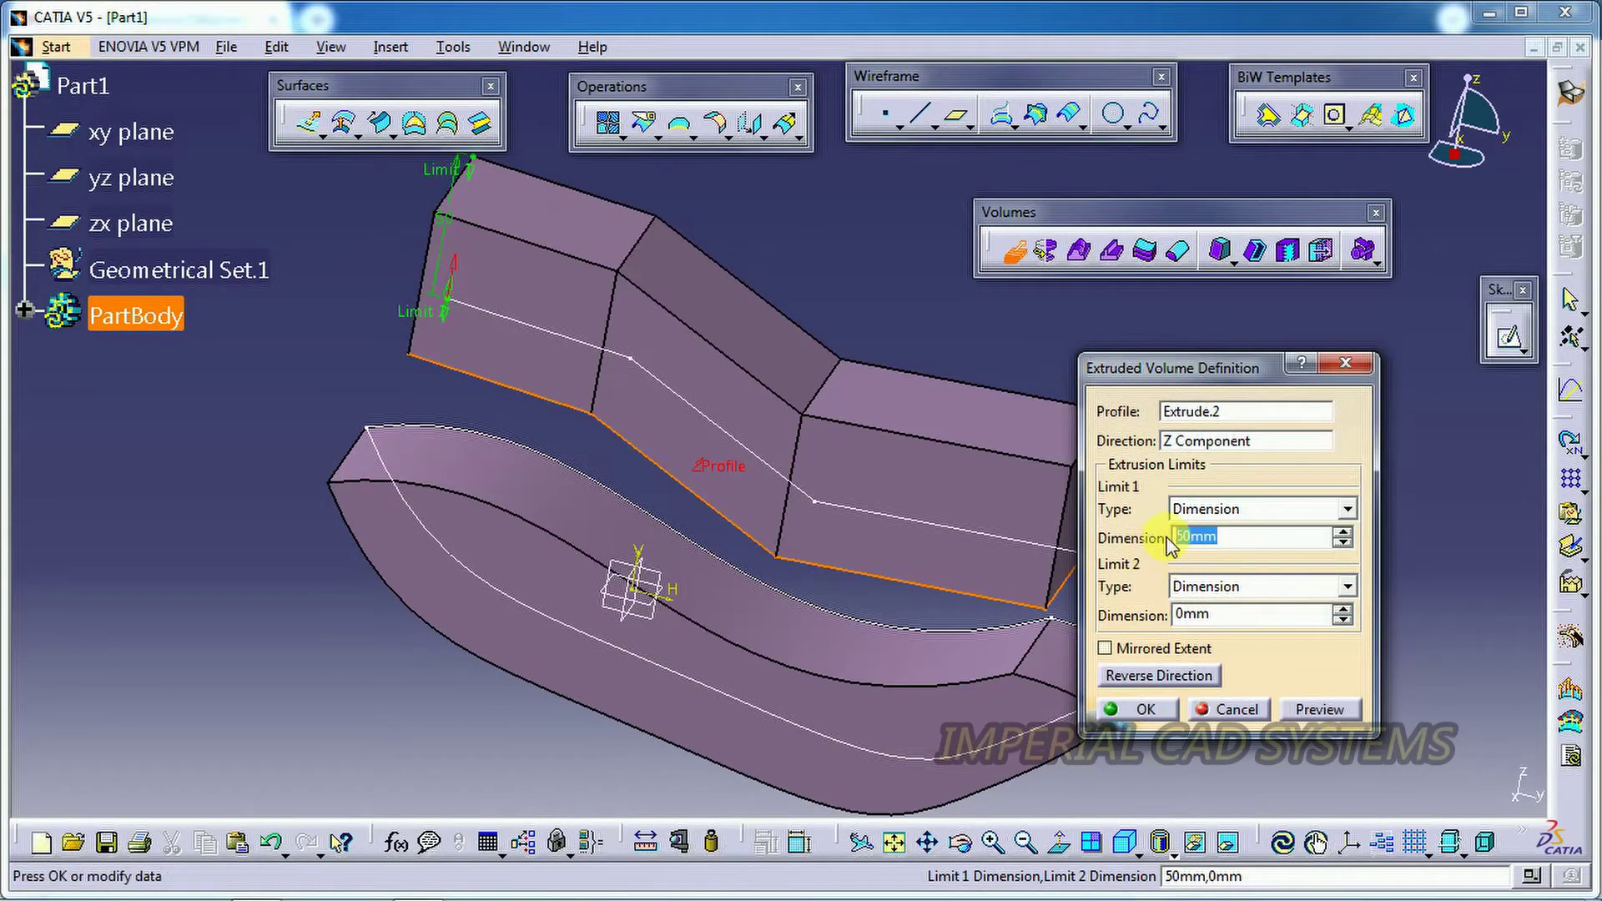
{"action": "type", "text": "2"}
{"action": "key", "text": "Return"}
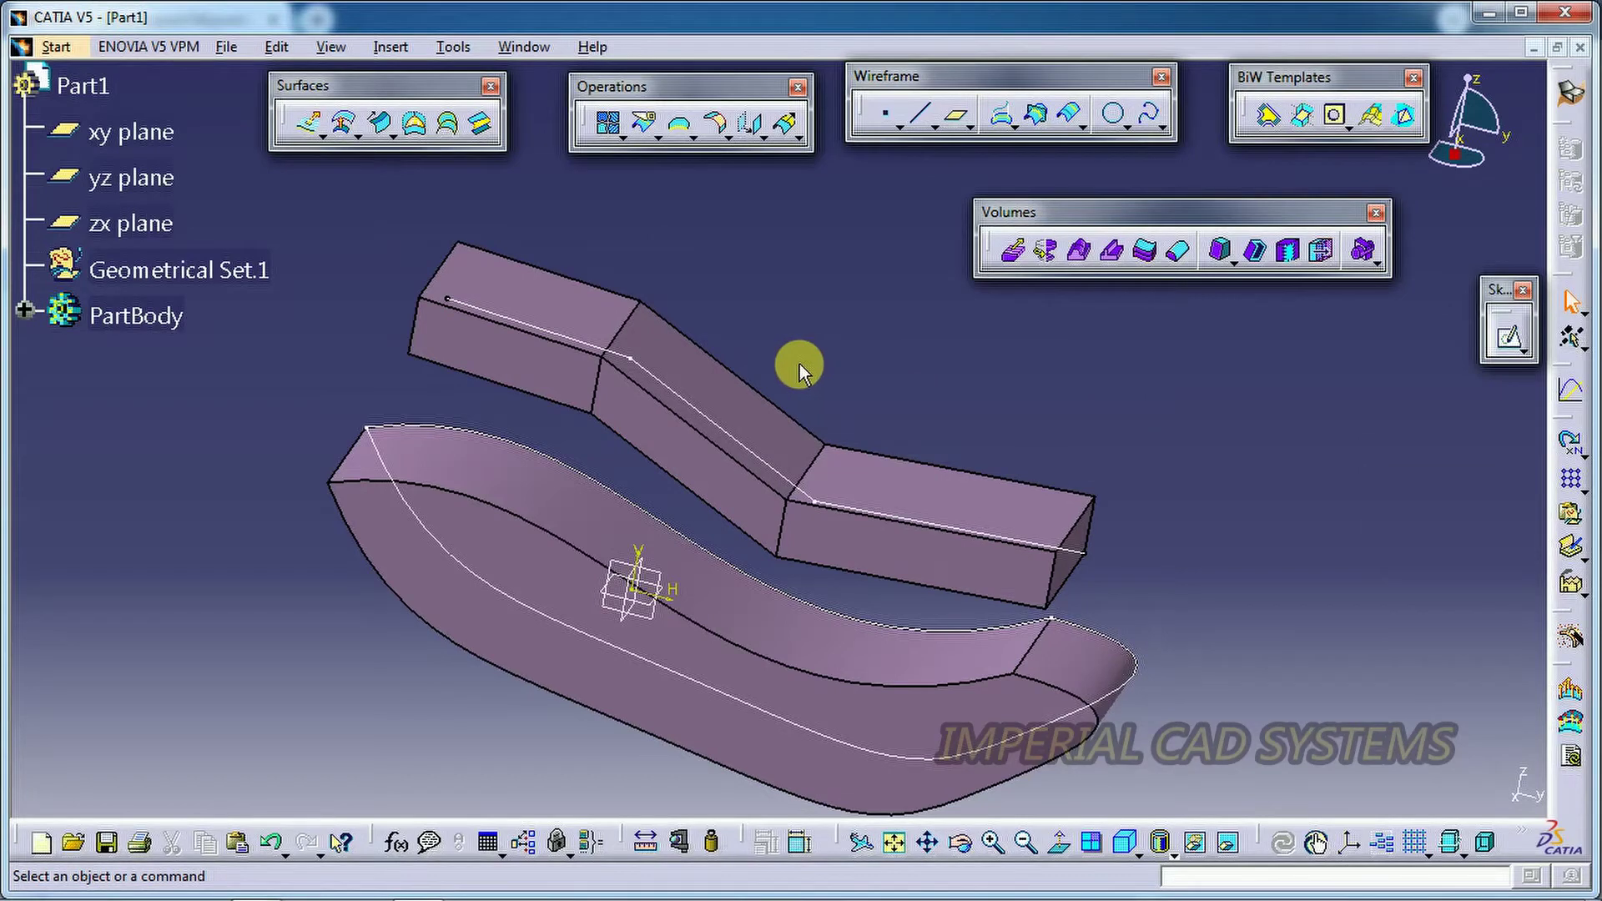
{"action": "middle_click_drag", "start_coordinate": [817, 390], "coordinate": [810, 382]}
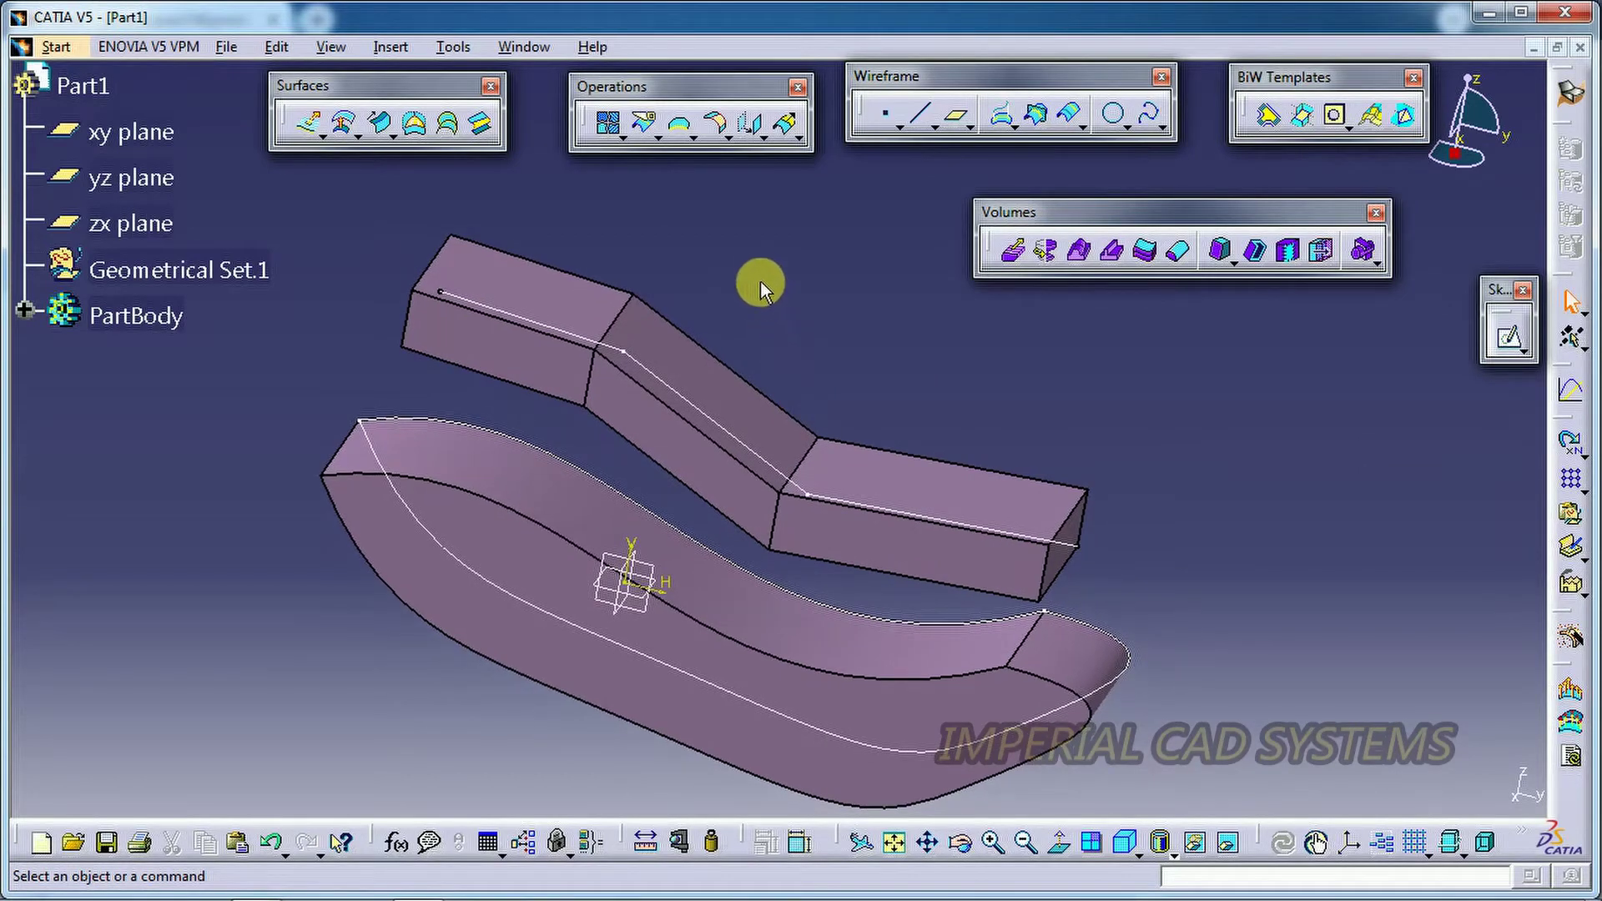
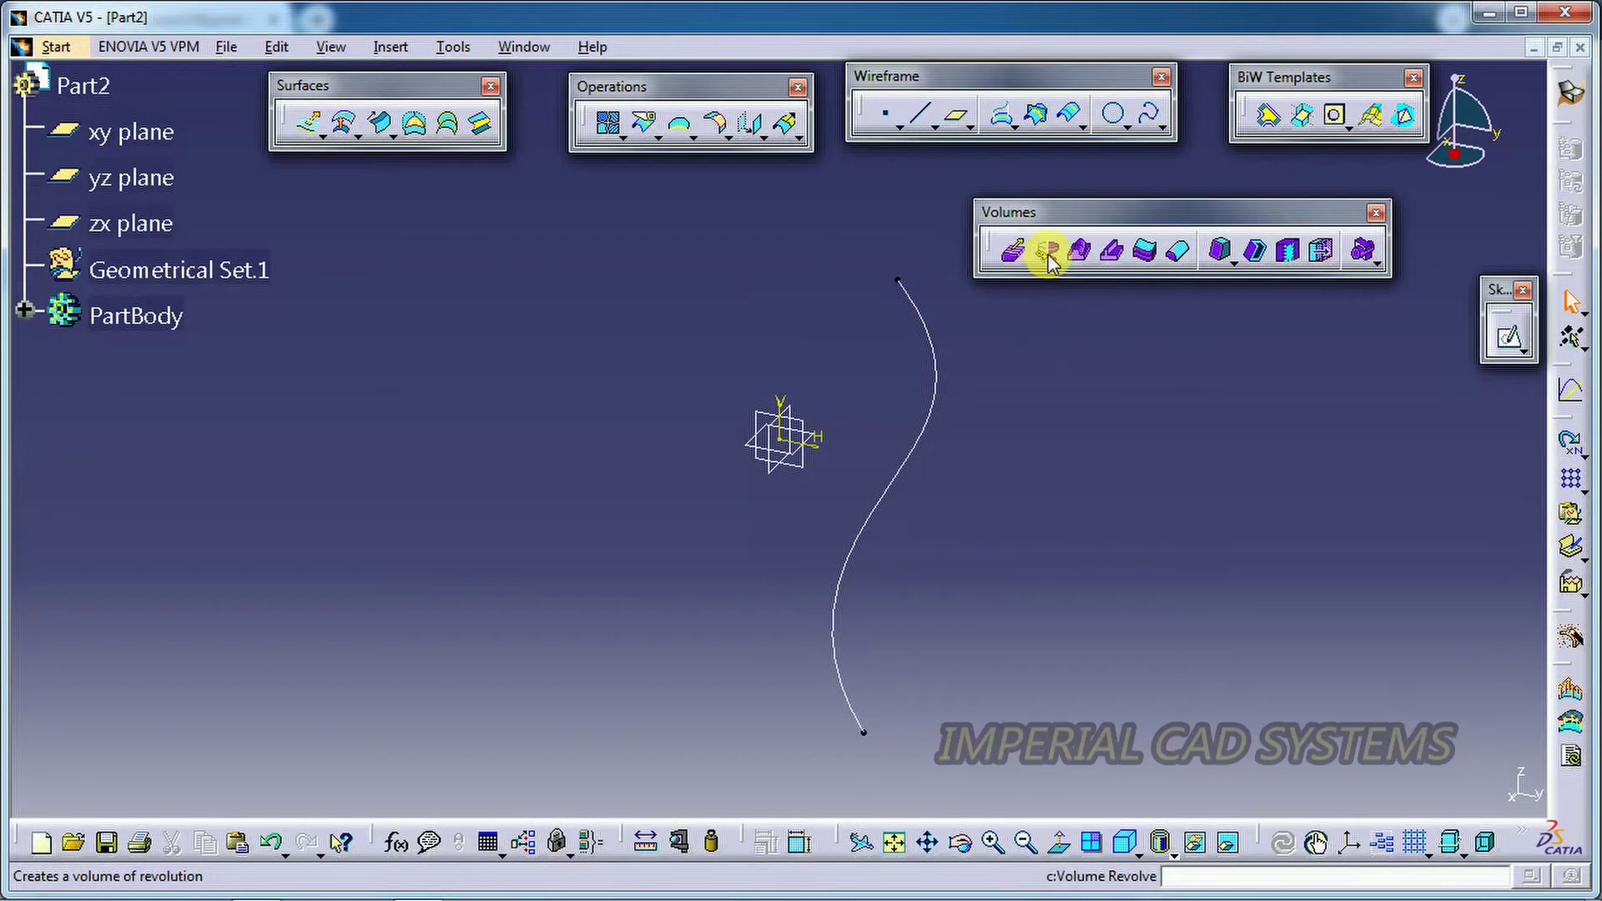
- Try to create a revolved volume from the open spline sketch about its vertical axis with Angle 1 of 180 degrees
{"action": "left_click", "coordinate": [1047, 254]}
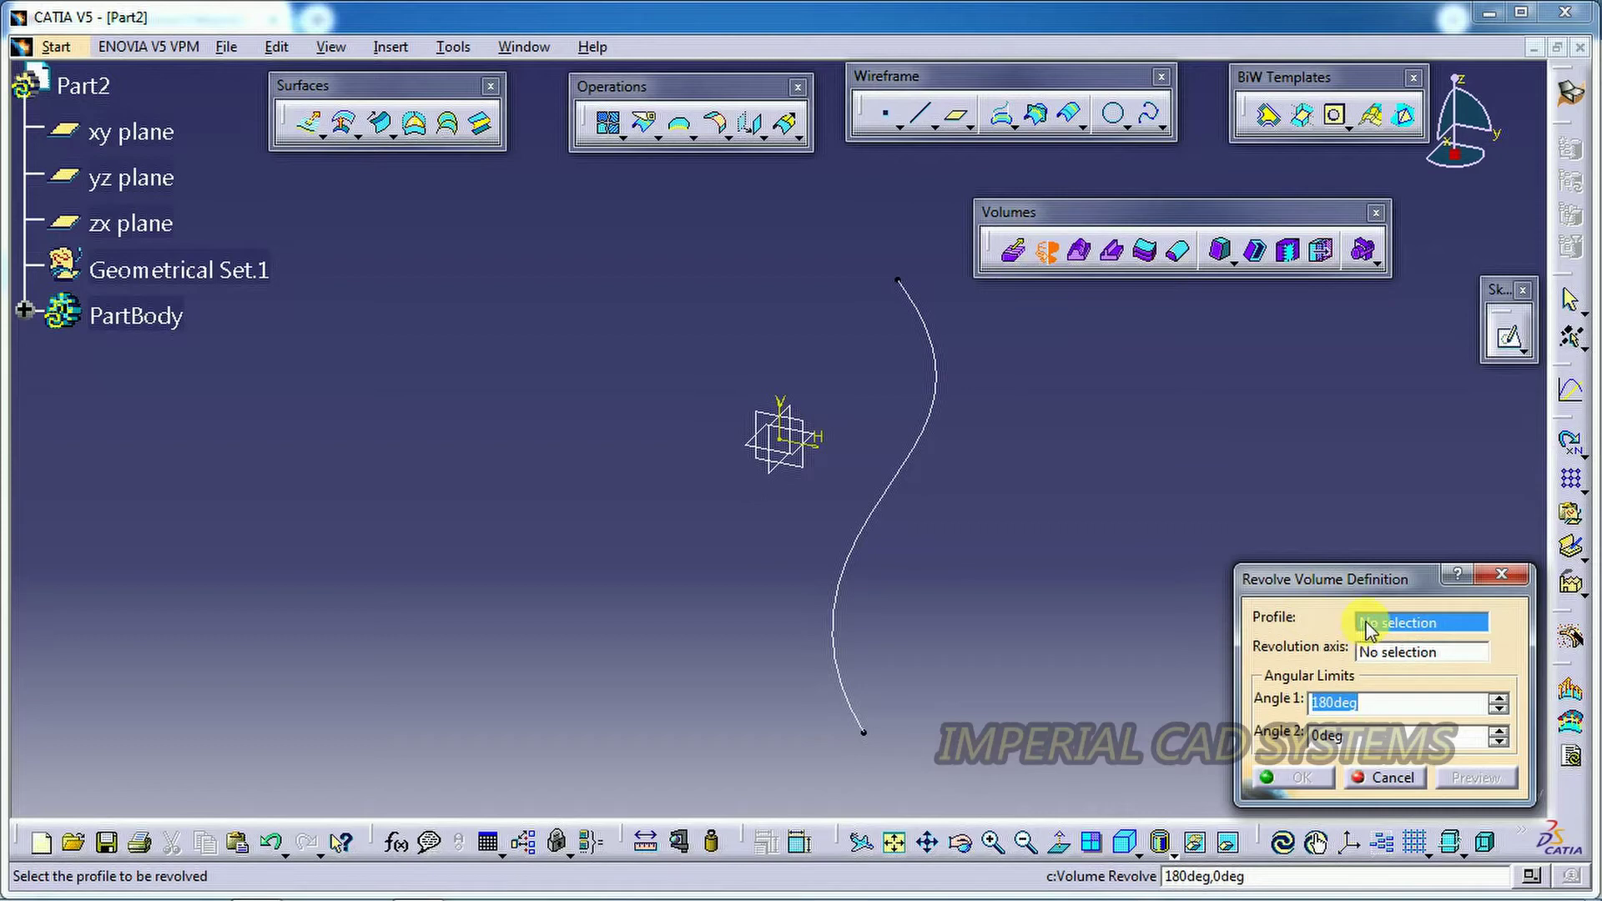
{"action": "left_click", "coordinate": [926, 410]}
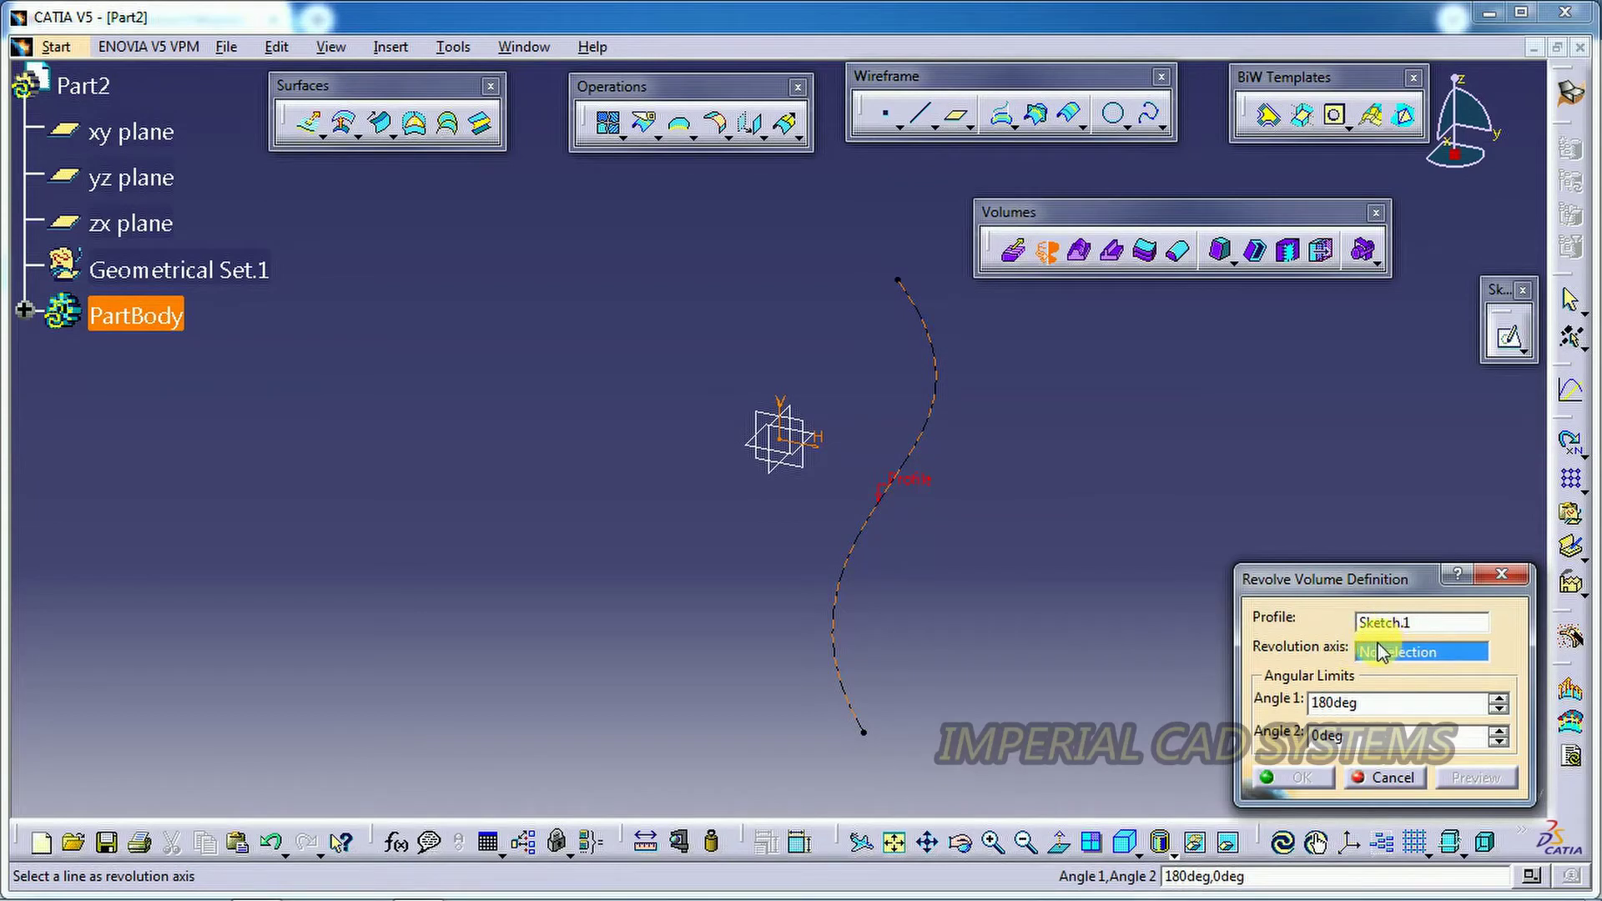
{"action": "left_click", "coordinate": [791, 409]}
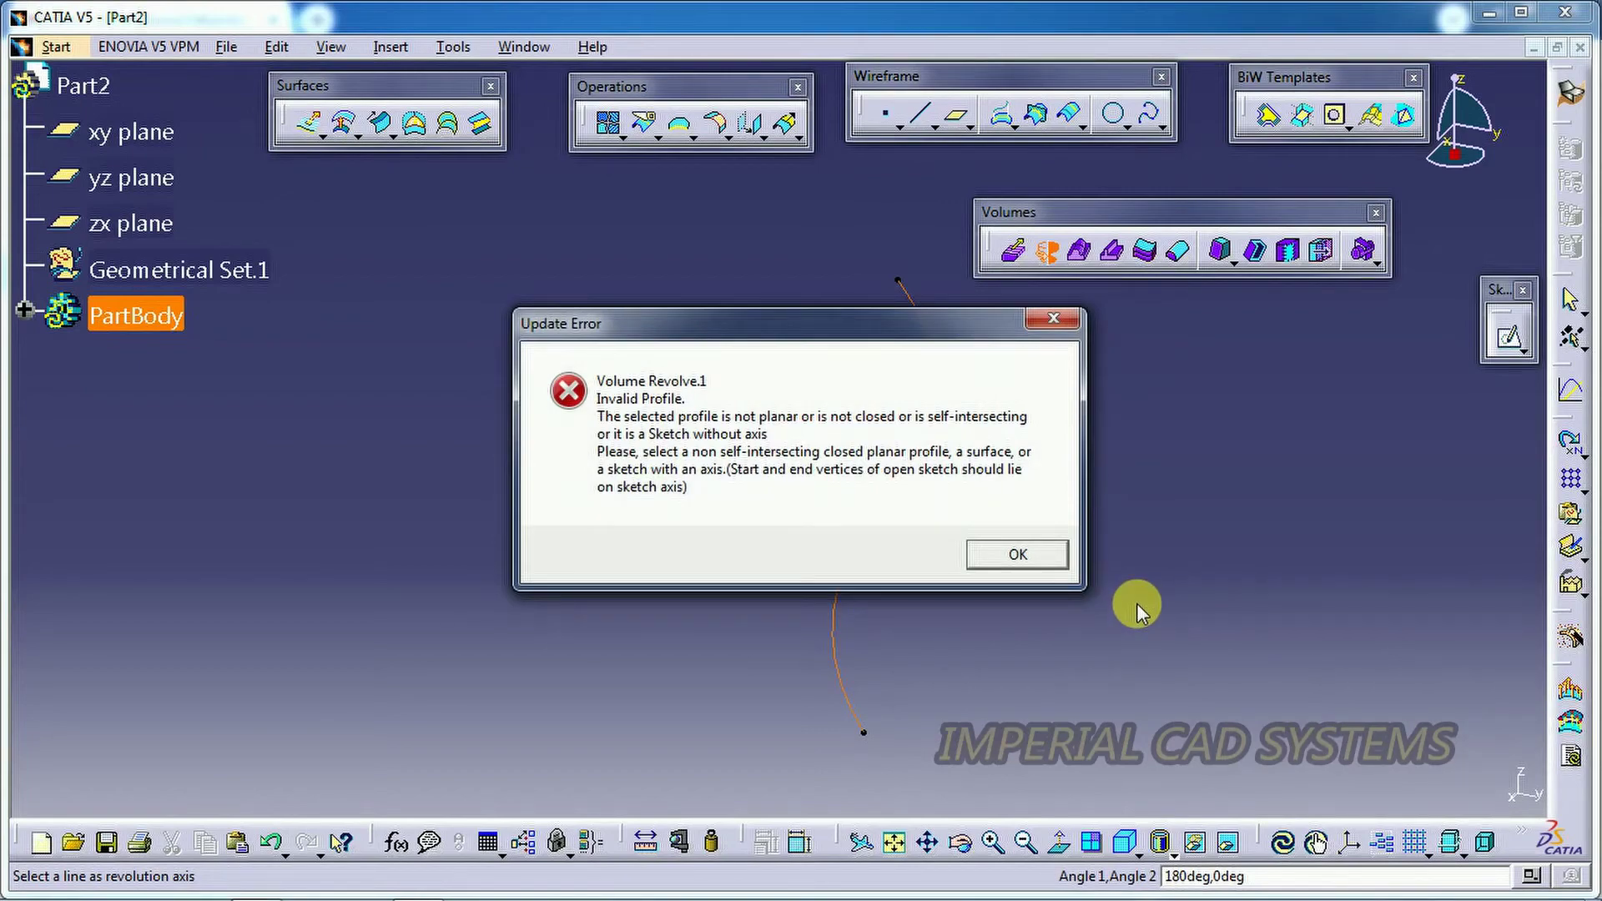
{"action": "left_click", "coordinate": [1034, 557]}
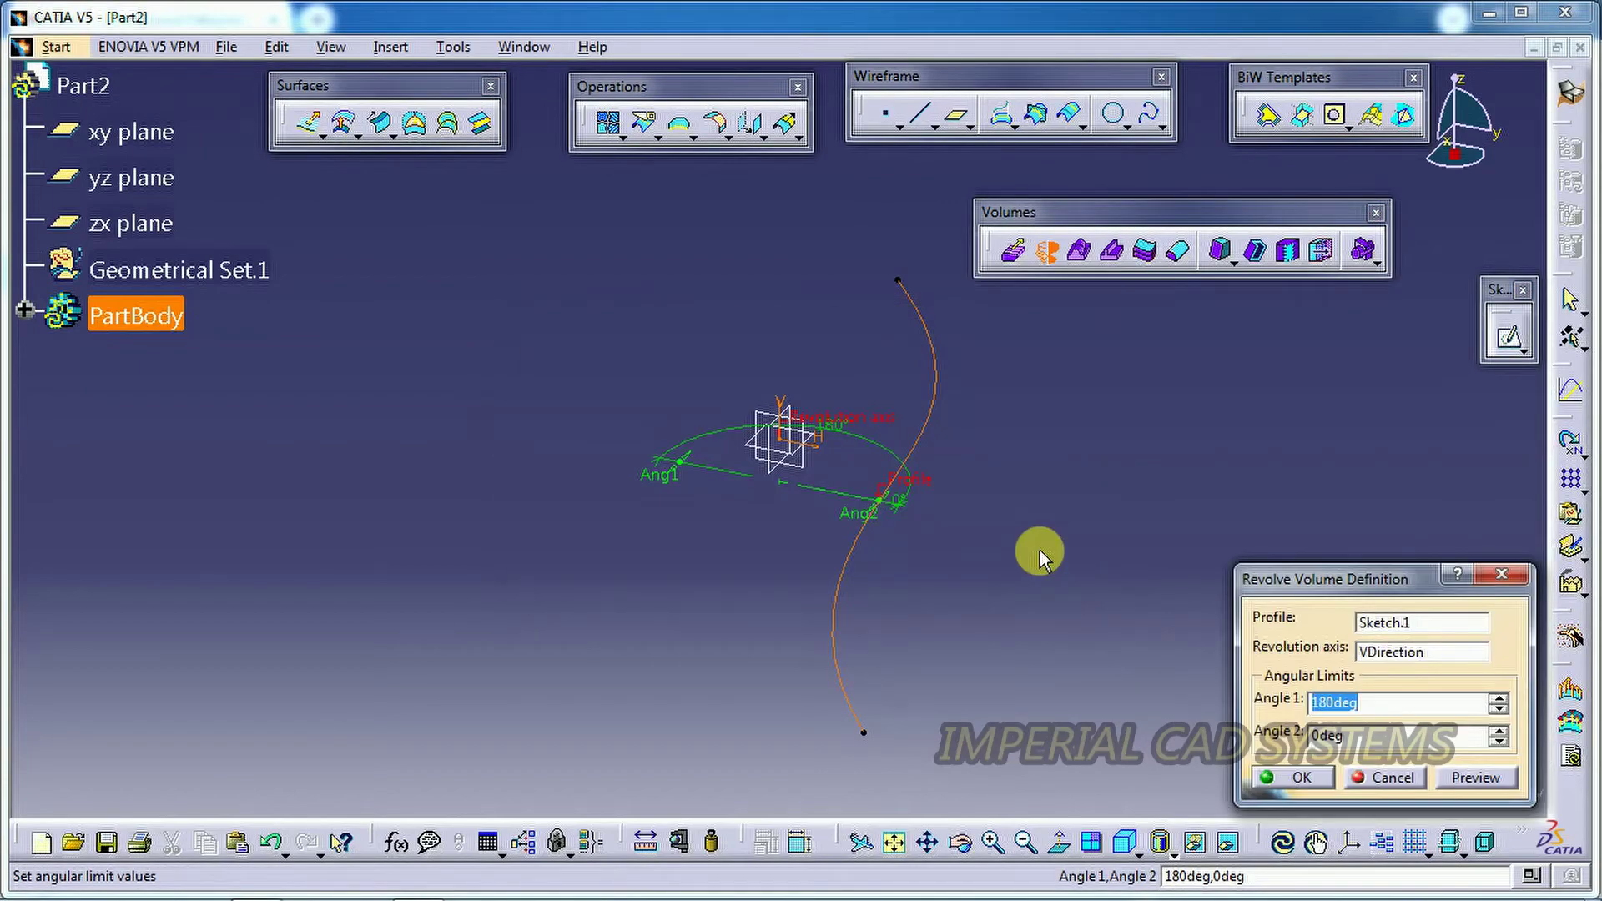
{"action": "left_click", "coordinate": [1401, 781]}
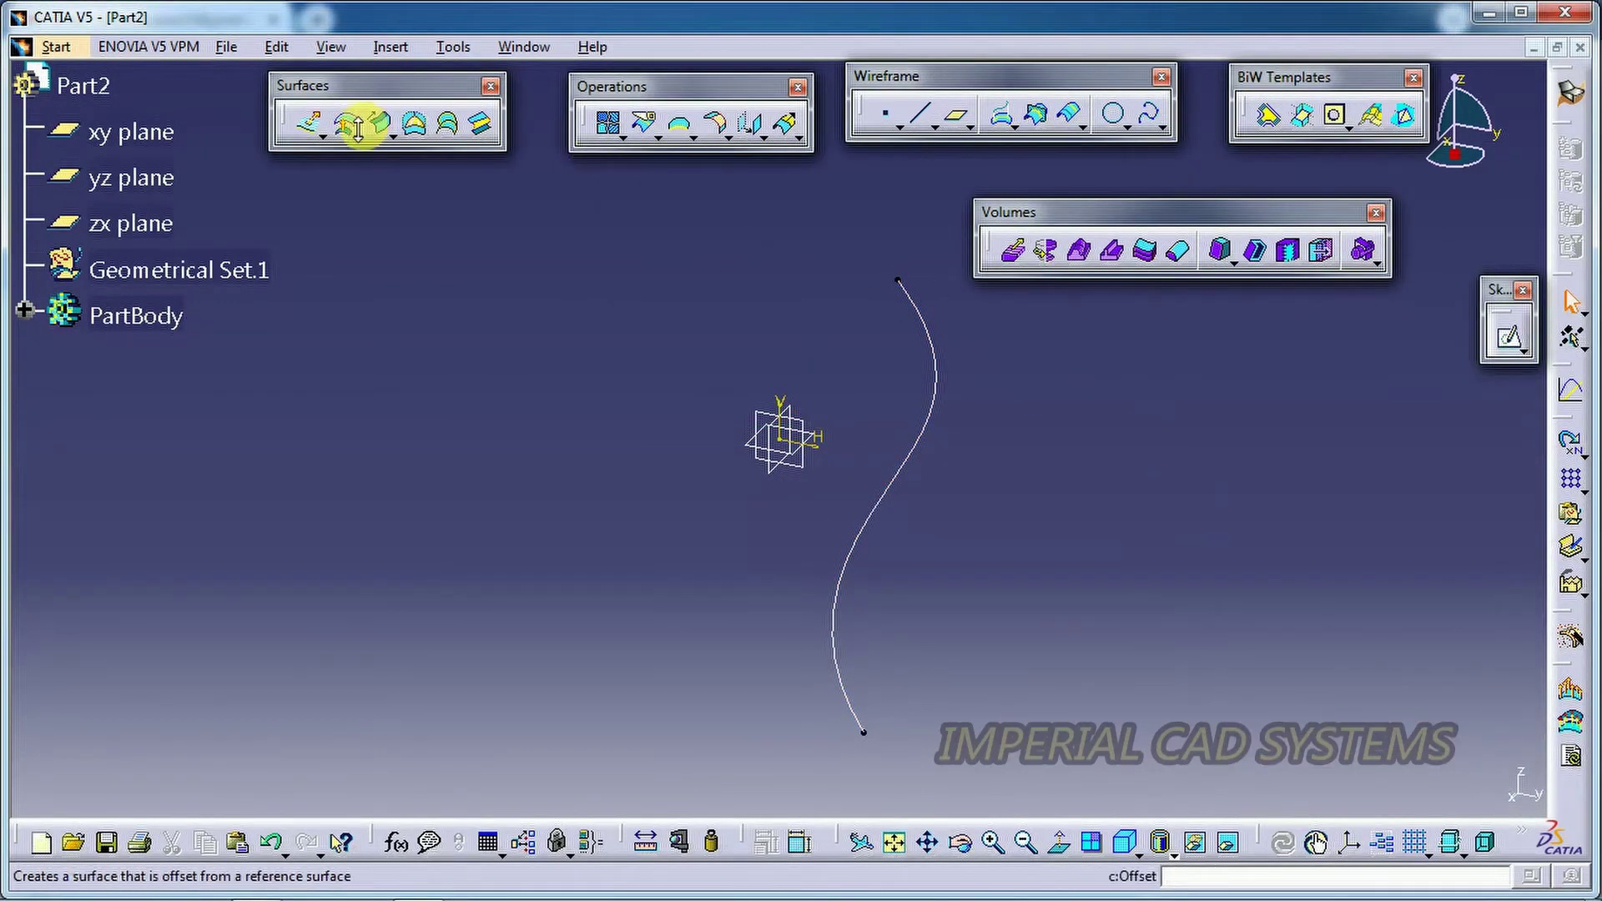
- Extrude the open spline sketch into a surface normal to the sketch with a Limit 1 dimension of 20 mm
{"action": "left_click", "coordinate": [307, 131]}
{"action": "left_click", "coordinate": [945, 399]}
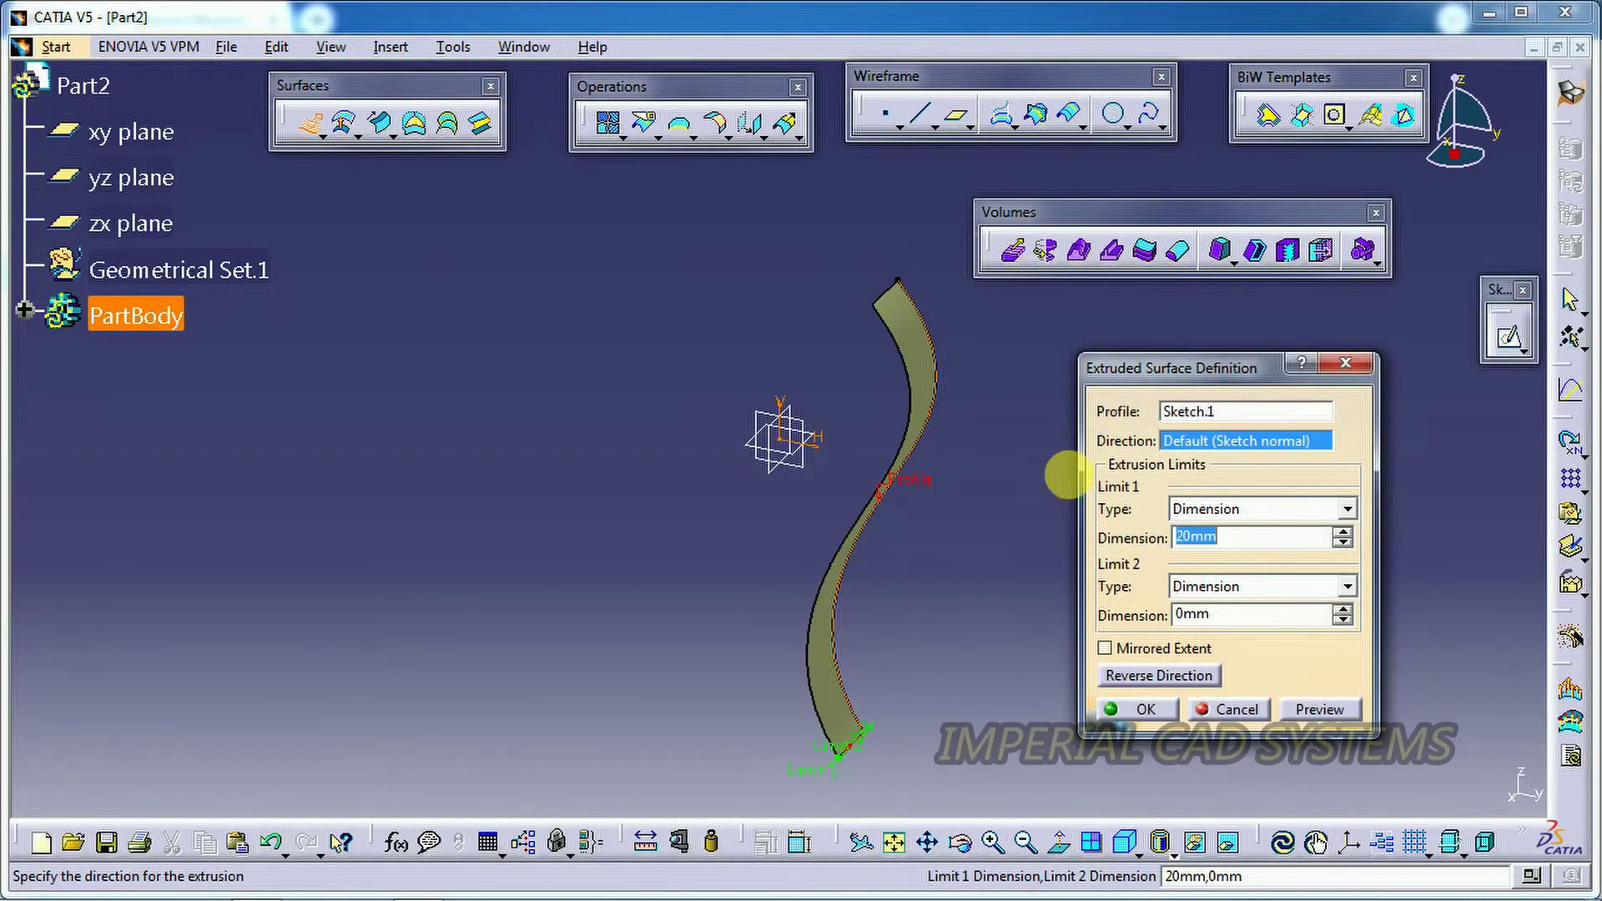
{"action": "left_click", "coordinate": [1134, 709]}
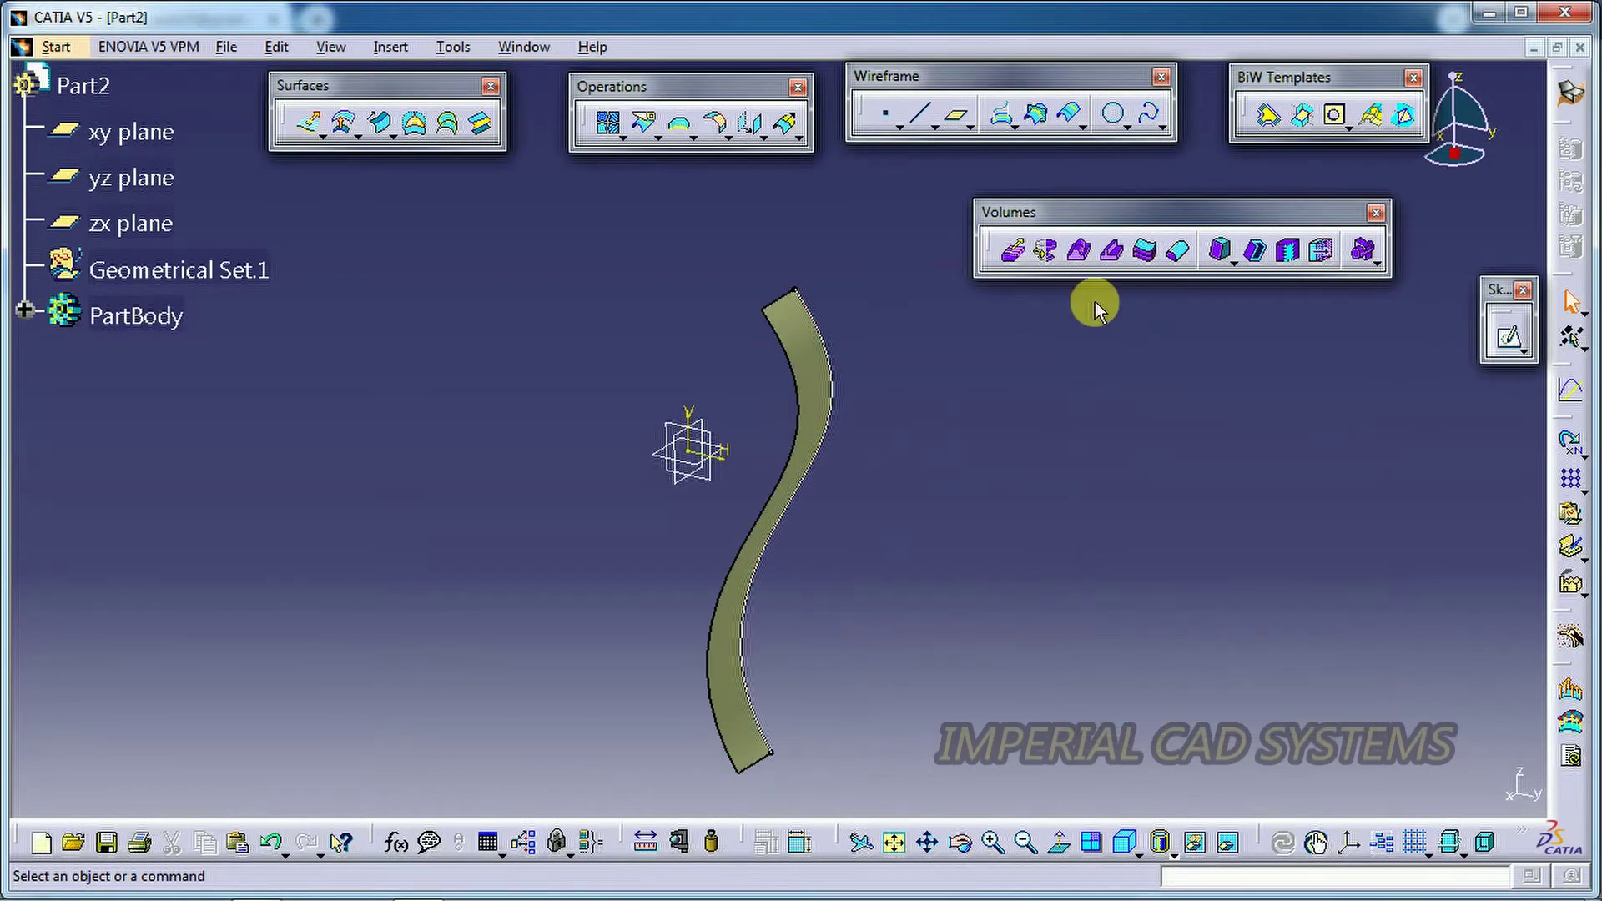
- Create a revolved volume from the extruded surface about the sketch's vertical axis with Angle 1 of 360 degrees
{"action": "left_click", "coordinate": [1047, 252]}
{"action": "left_click", "coordinate": [1393, 622]}
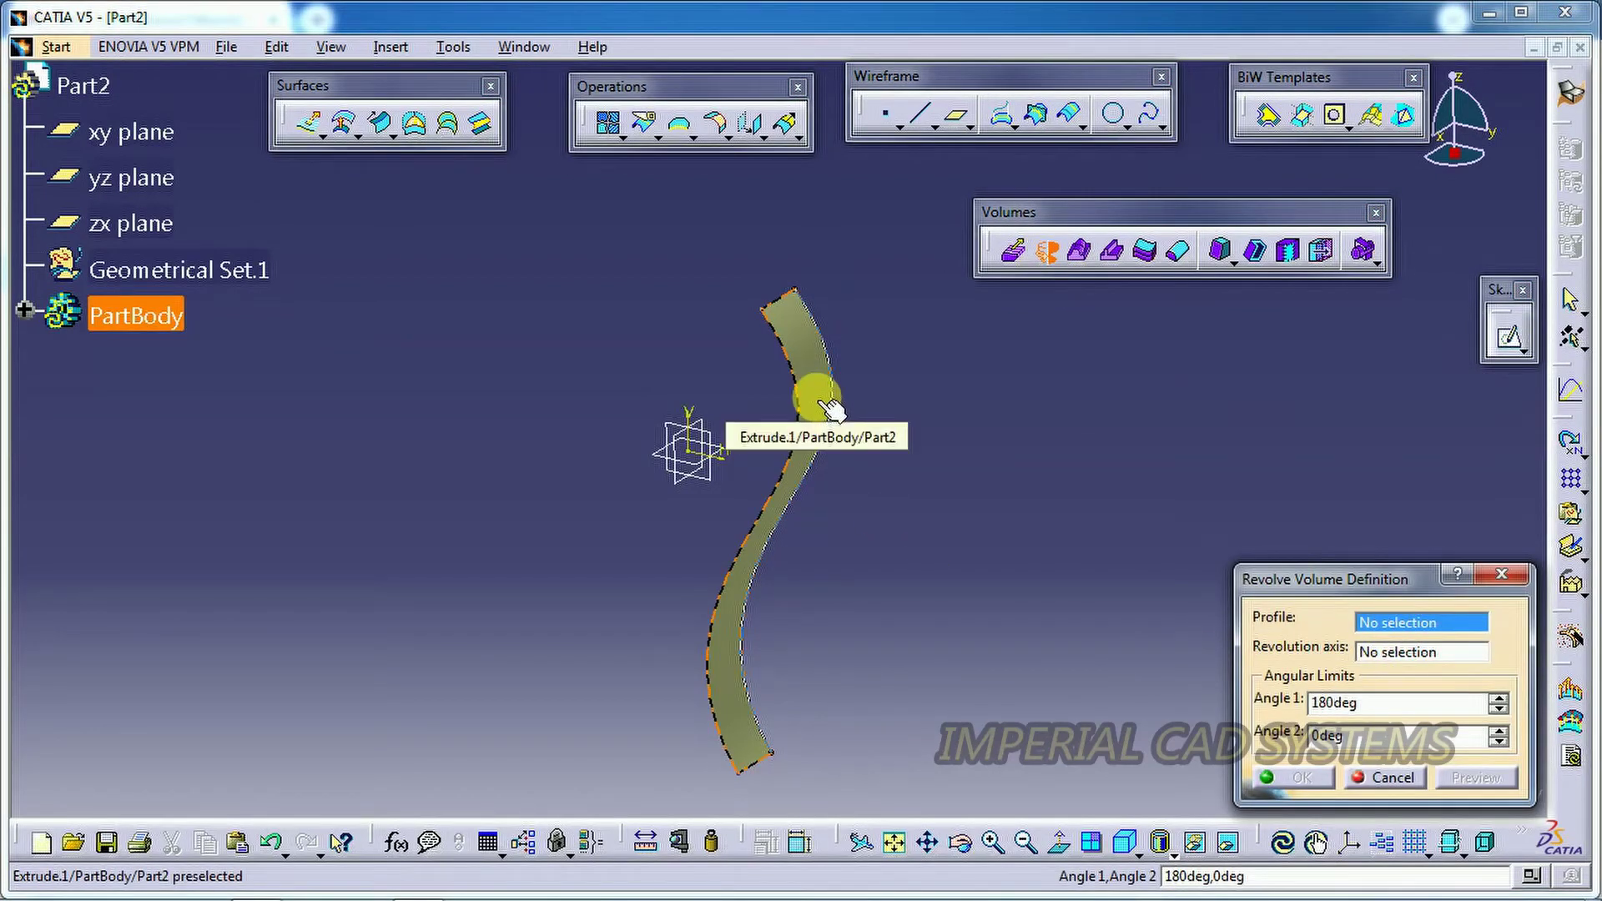
{"action": "left_click", "coordinate": [830, 409]}
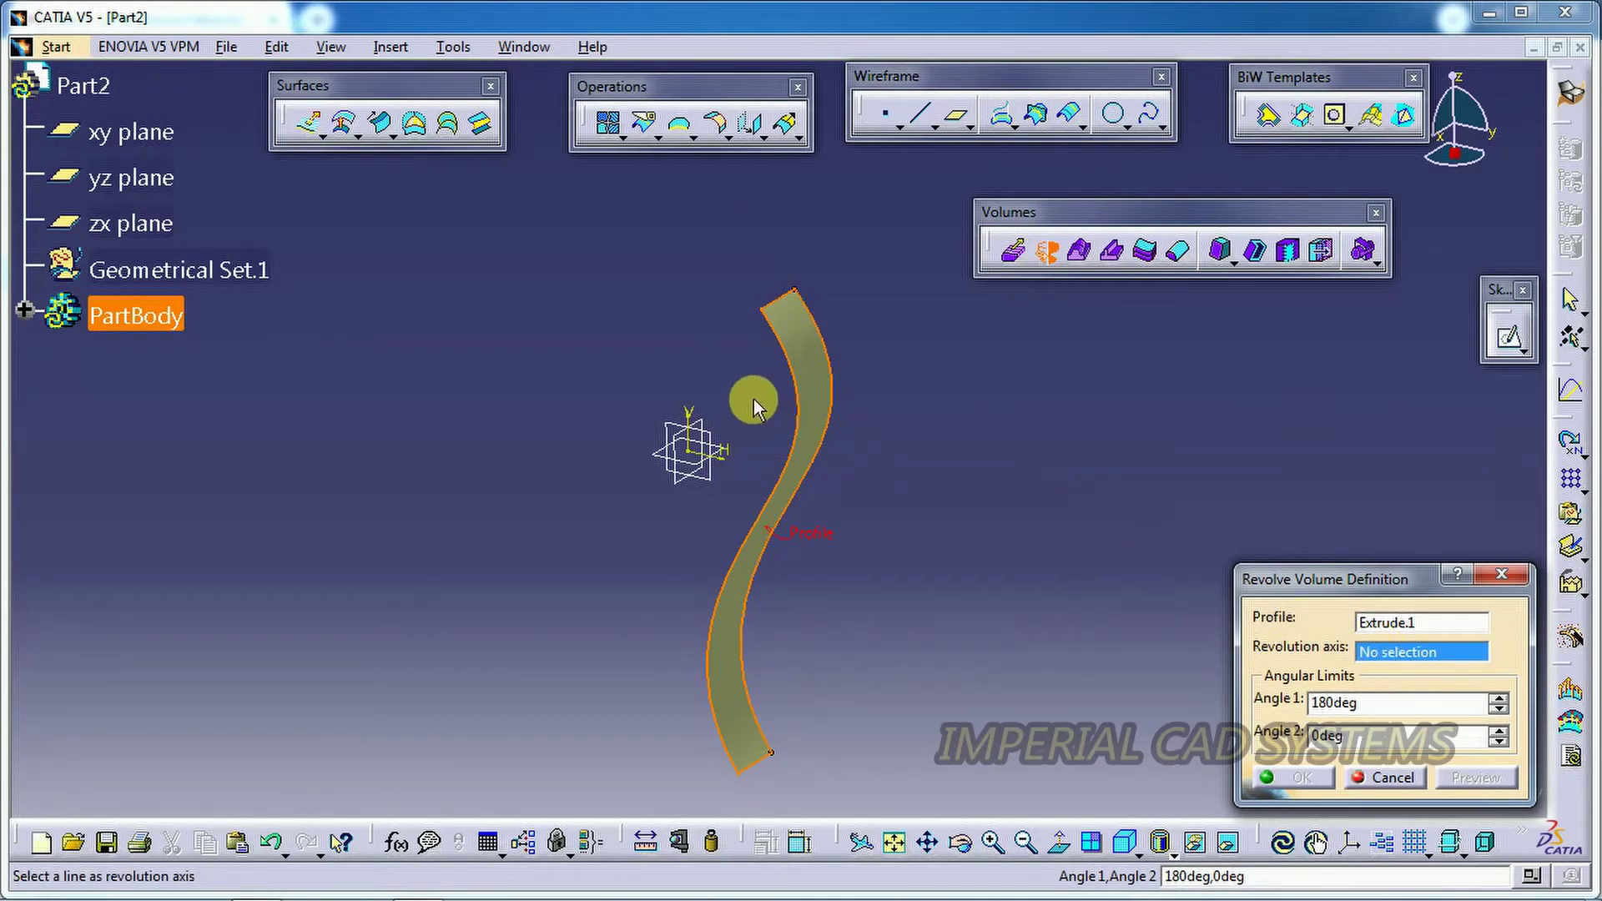
{"action": "left_click", "coordinate": [694, 407]}
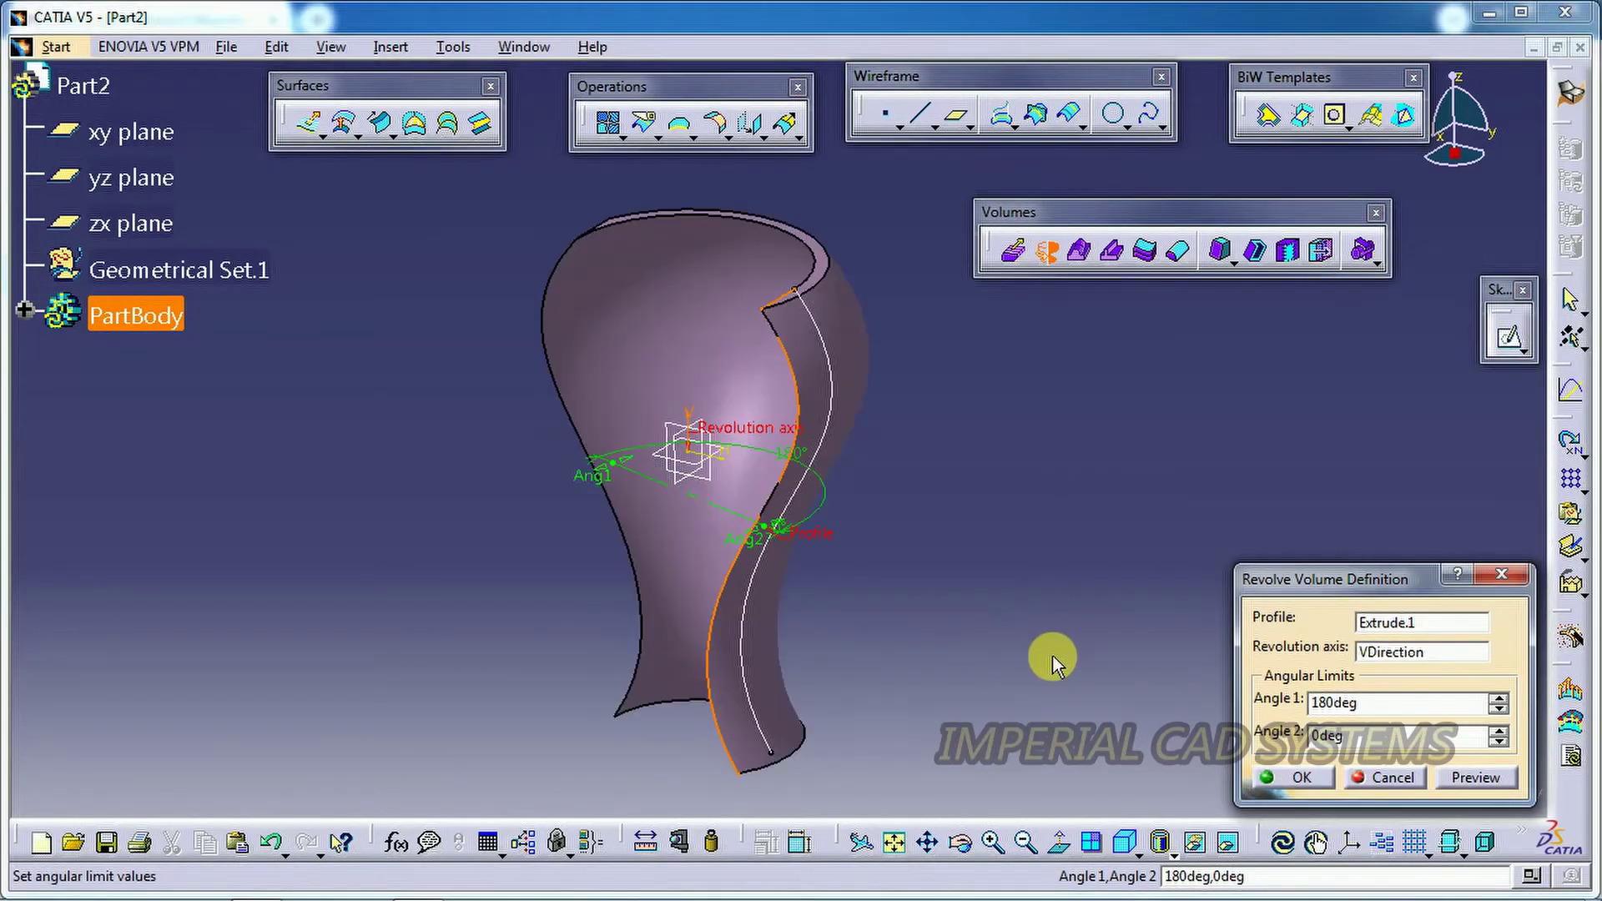
{"action": "left_click", "coordinate": [1385, 707]}
{"action": "double_click", "coordinate": [1385, 705]}
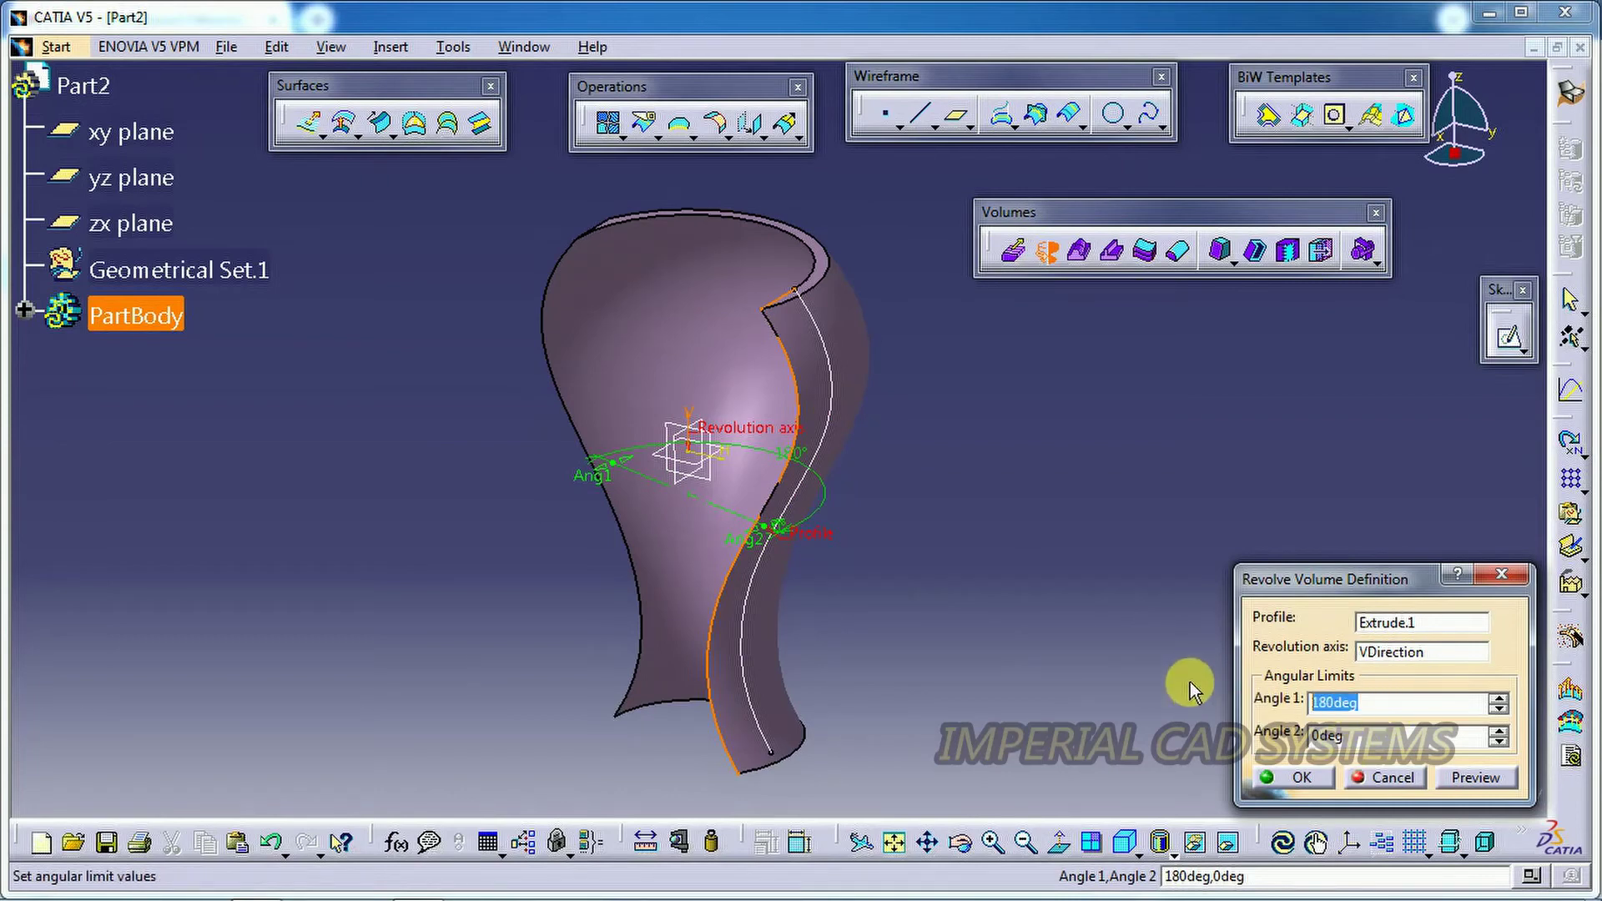
{"action": "type", "text": "360"}
{"action": "key", "text": "Return"}
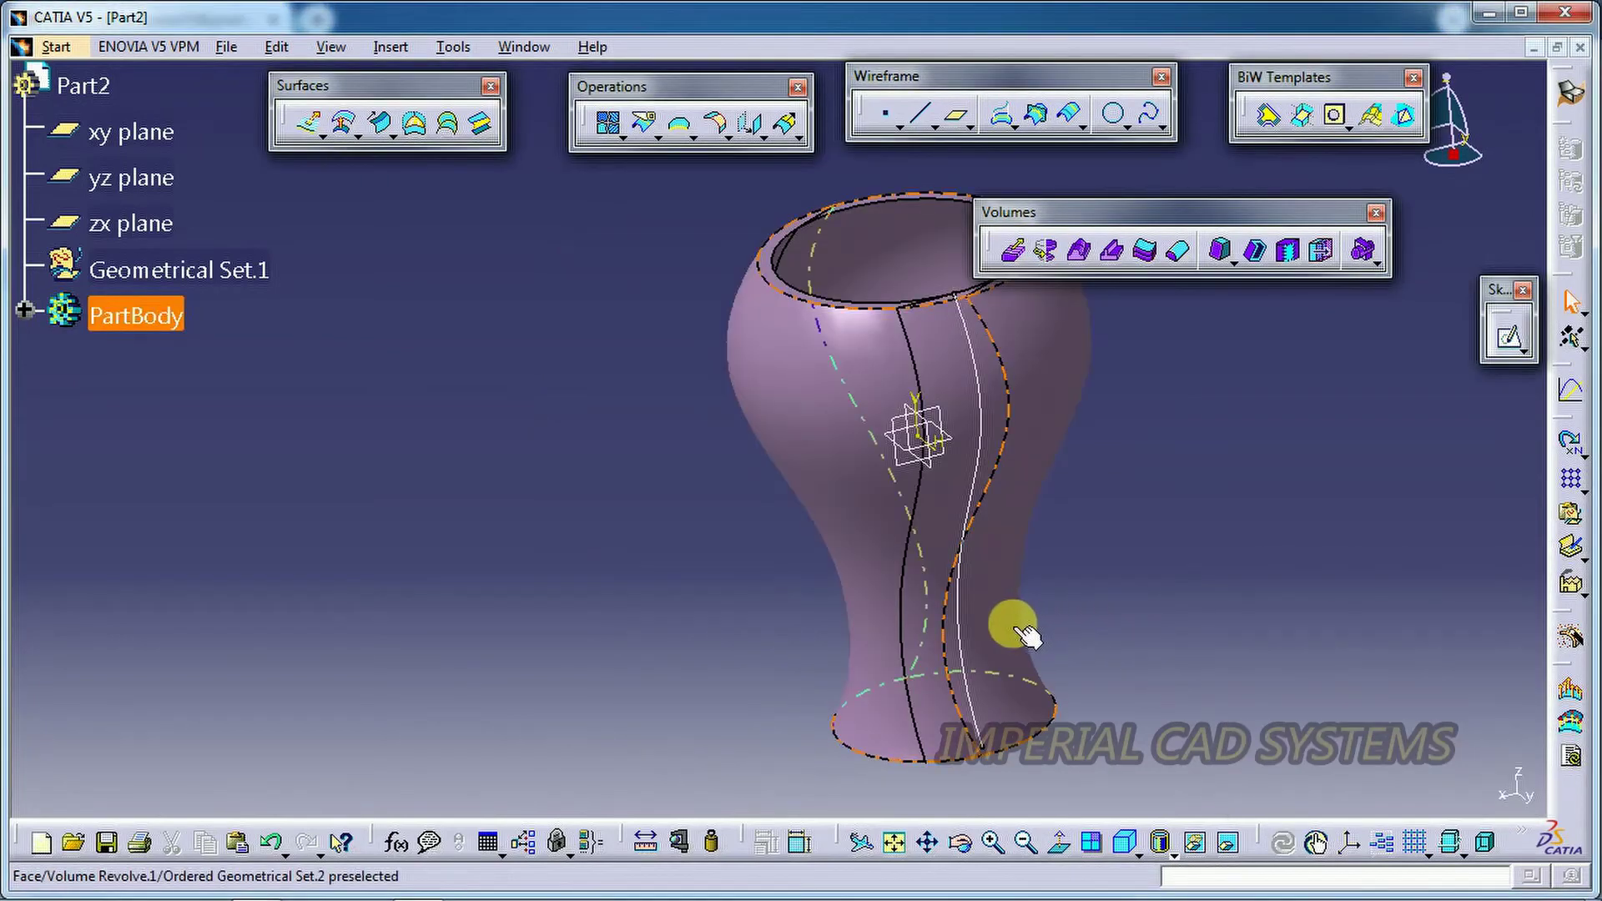
- Open a new sketch on the yz plane
{"action": "left_click", "coordinate": [962, 844]}
{"action": "left_click_drag", "start_coordinate": [1066, 589], "coordinate": [1216, 405]}
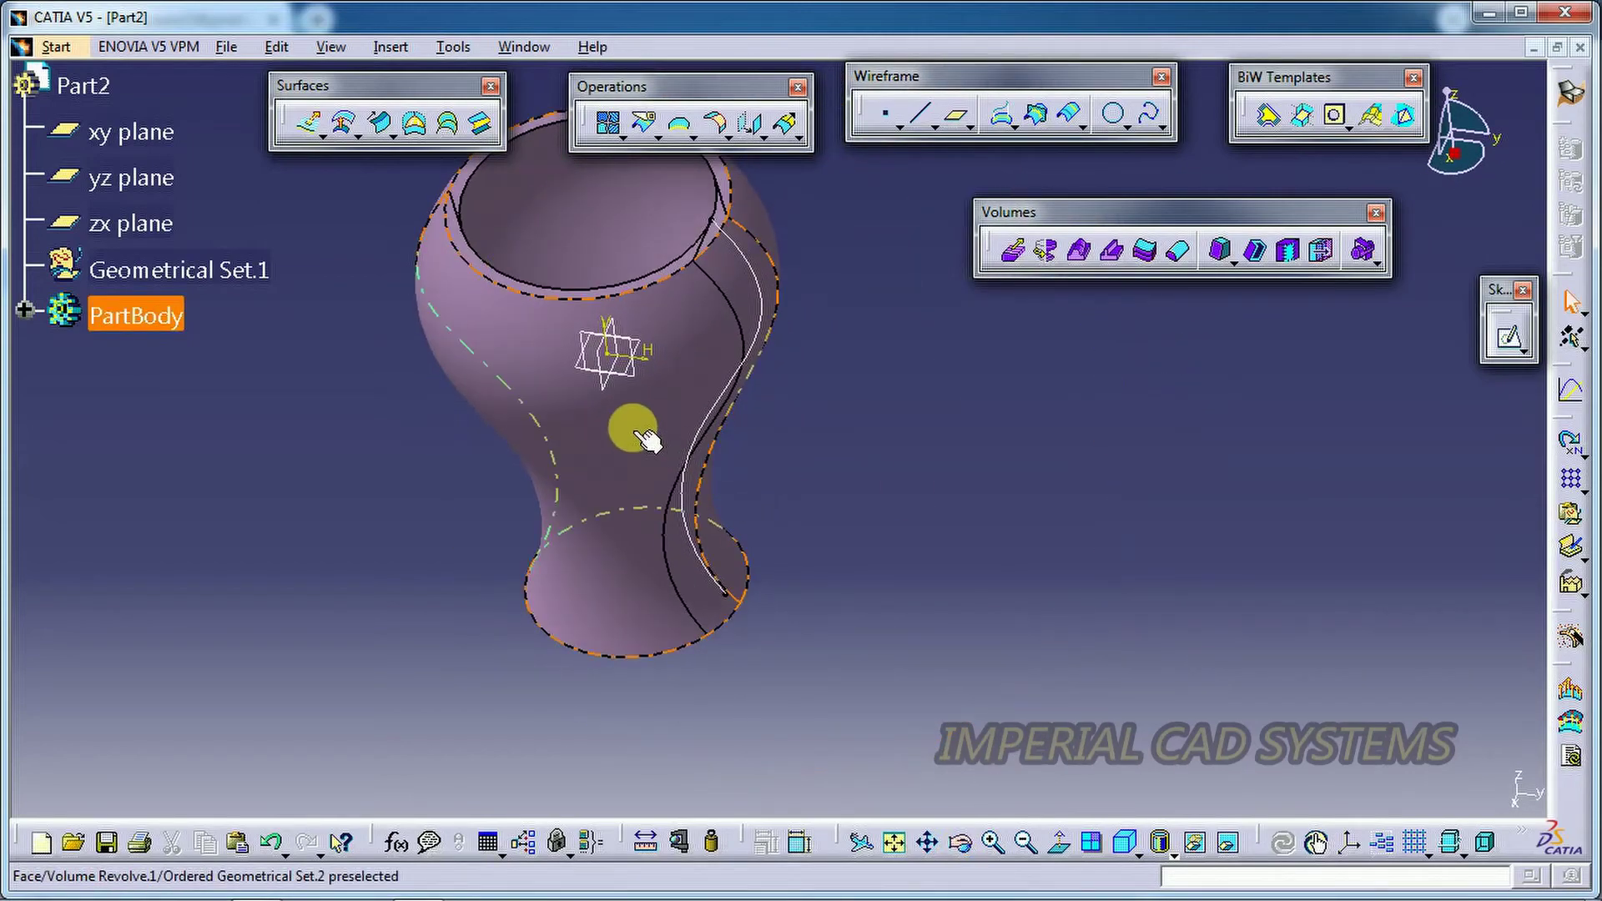
{"action": "right_click", "coordinate": [642, 479]}
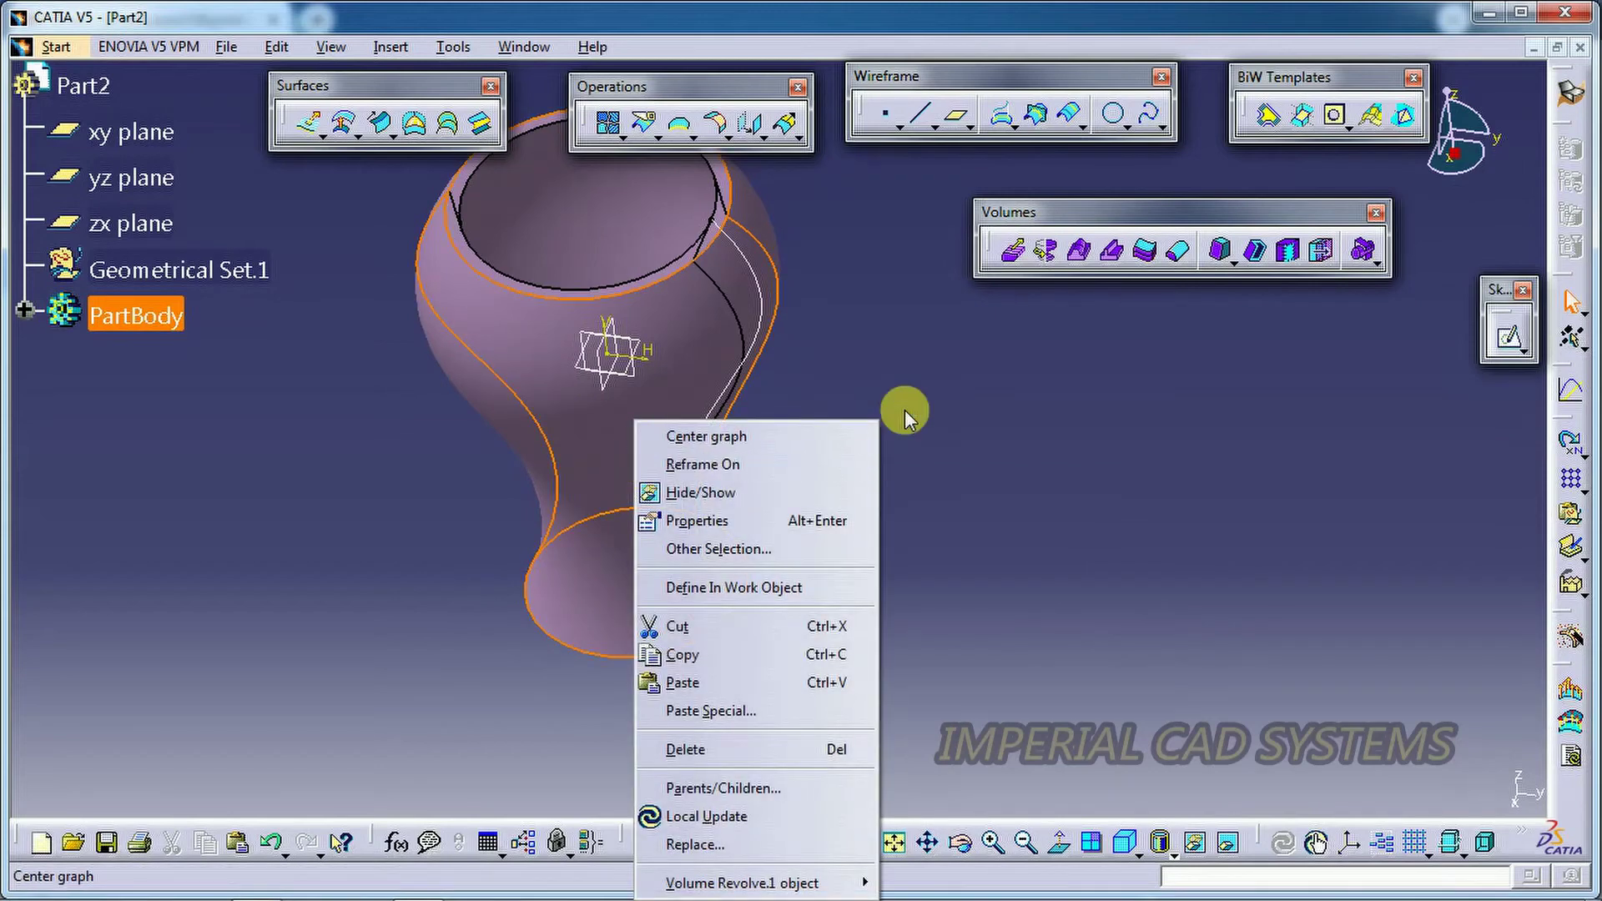
{"action": "left_click", "coordinate": [958, 358]}
{"action": "left_click", "coordinate": [626, 348]}
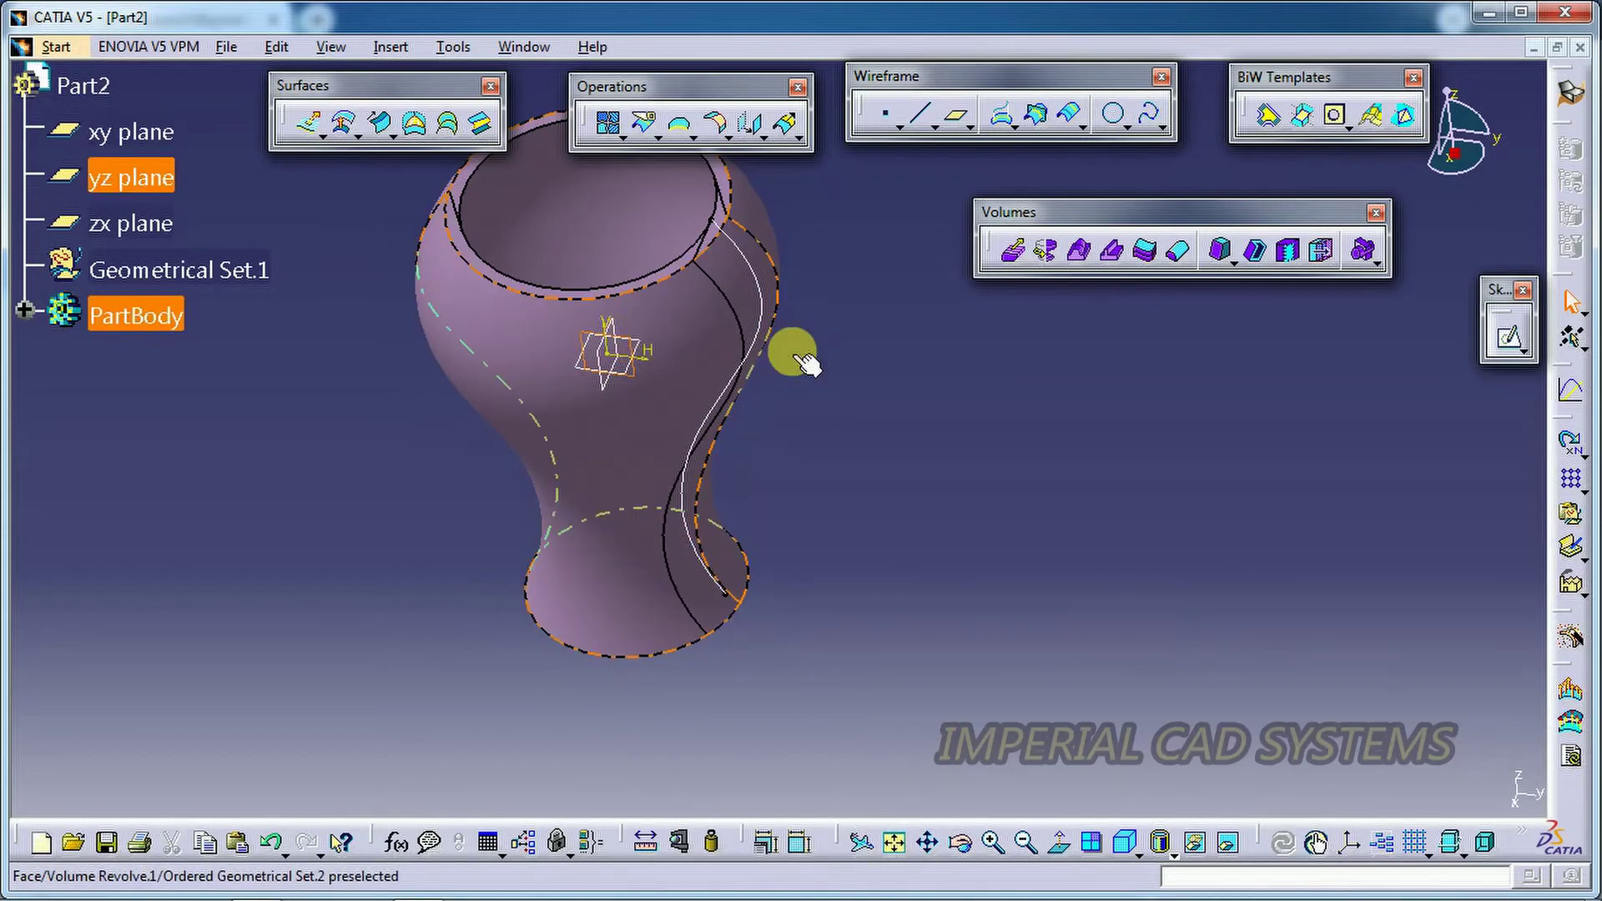
{"action": "left_click", "coordinate": [1510, 336]}
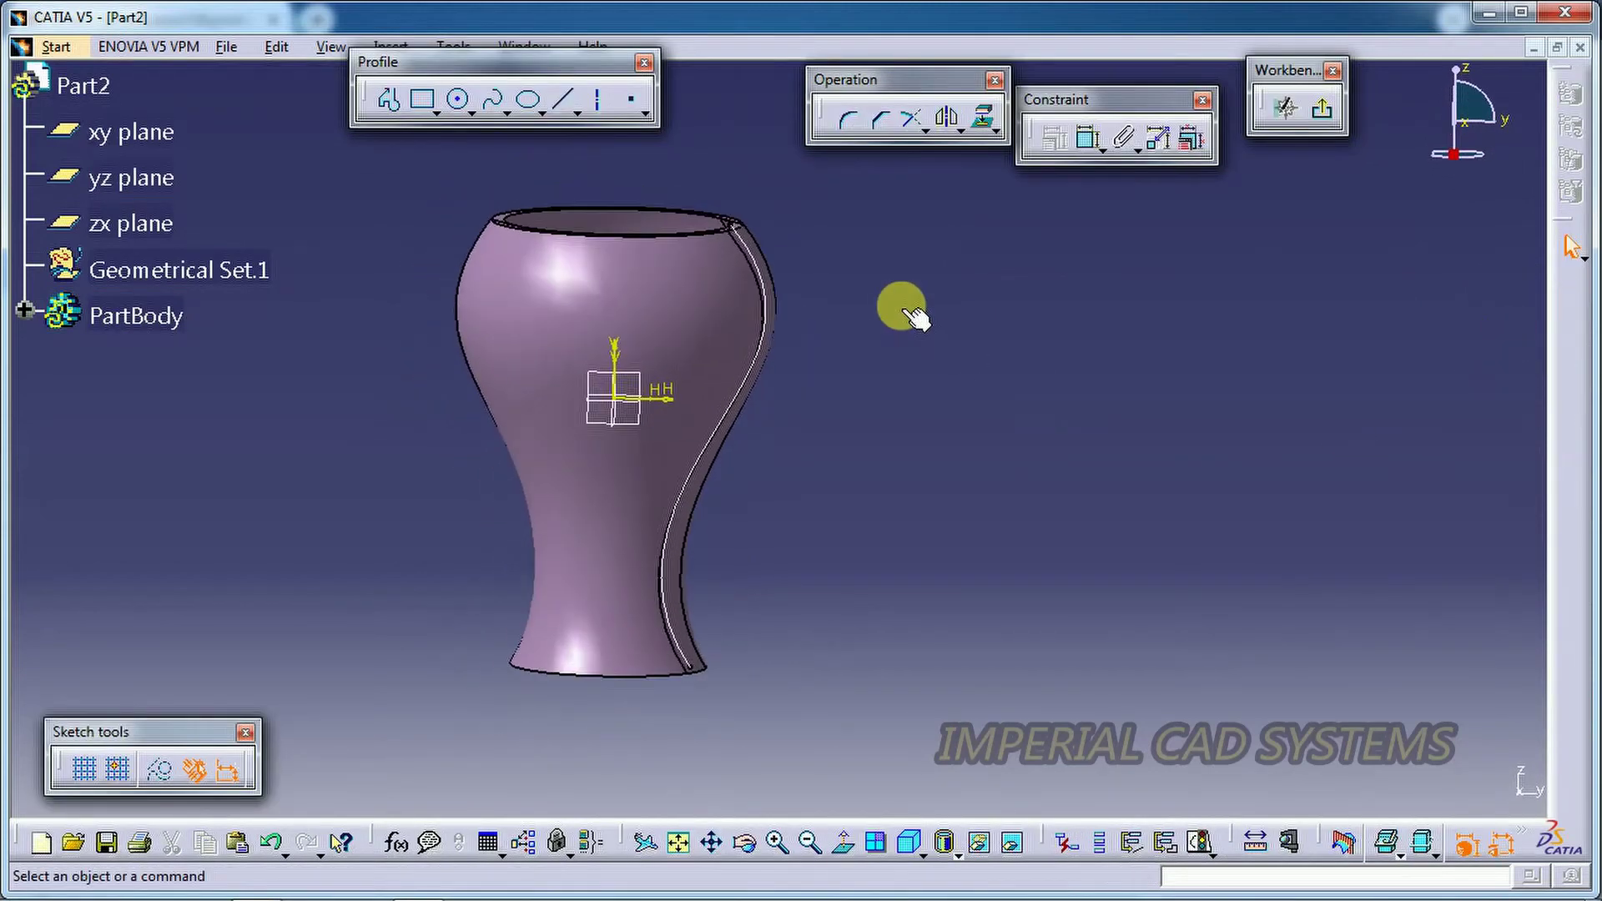
- Draw an open S-shaped spline through four control points, clear of the vase on its outer side
{"action": "left_click", "coordinate": [497, 100]}
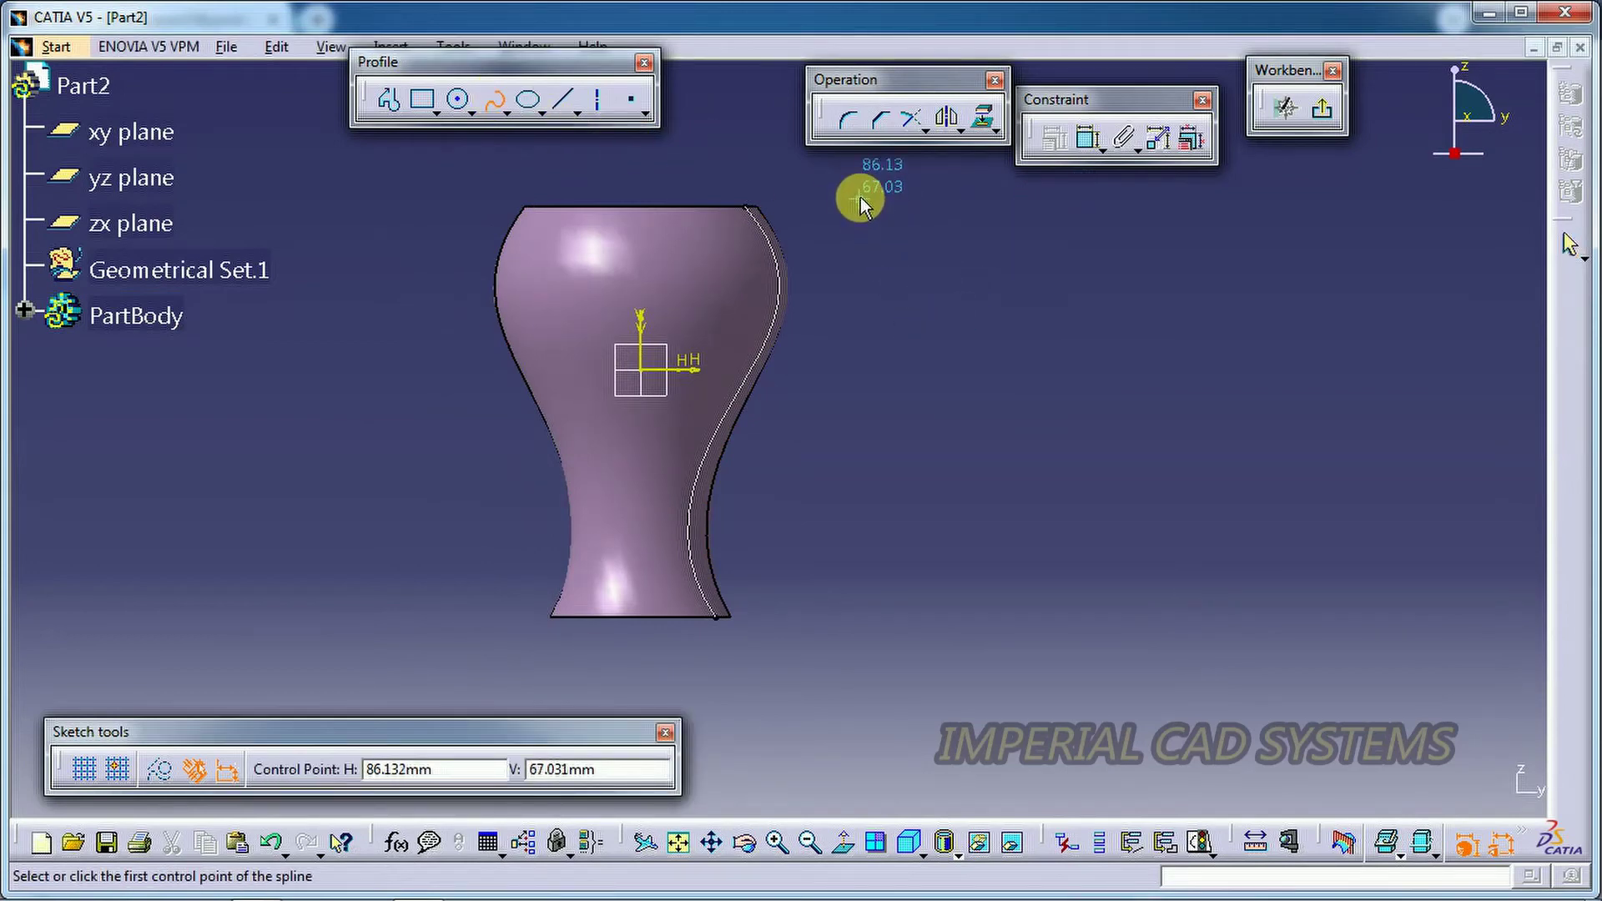
{"action": "left_click", "coordinate": [1059, 229]}
{"action": "left_click", "coordinate": [1122, 342]}
{"action": "left_click", "coordinate": [1059, 563]}
{"action": "double_click", "coordinate": [1101, 736]}
{"action": "left_click", "coordinate": [908, 312]}
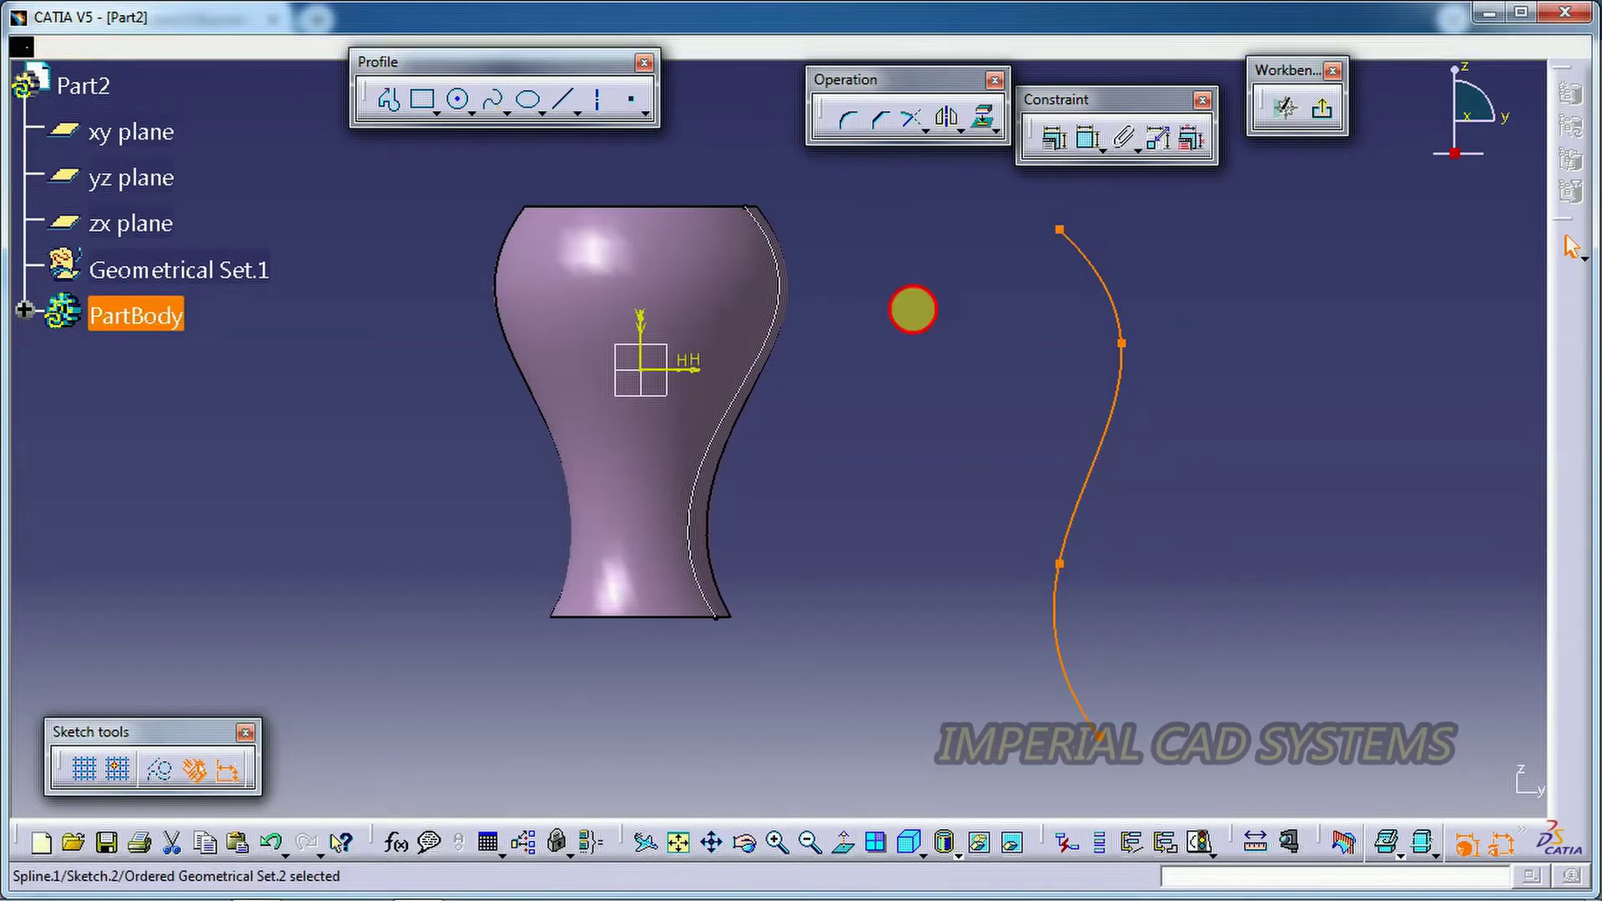
- Draw a second four-point S-shaped spline outside the first, roughly parallel to it, ending at about H 194 mm, V -141 mm
{"action": "left_click", "coordinate": [494, 100]}
{"action": "left_click", "coordinate": [1099, 207]}
{"action": "left_click", "coordinate": [1167, 324]}
{"action": "left_click", "coordinate": [1099, 564]}
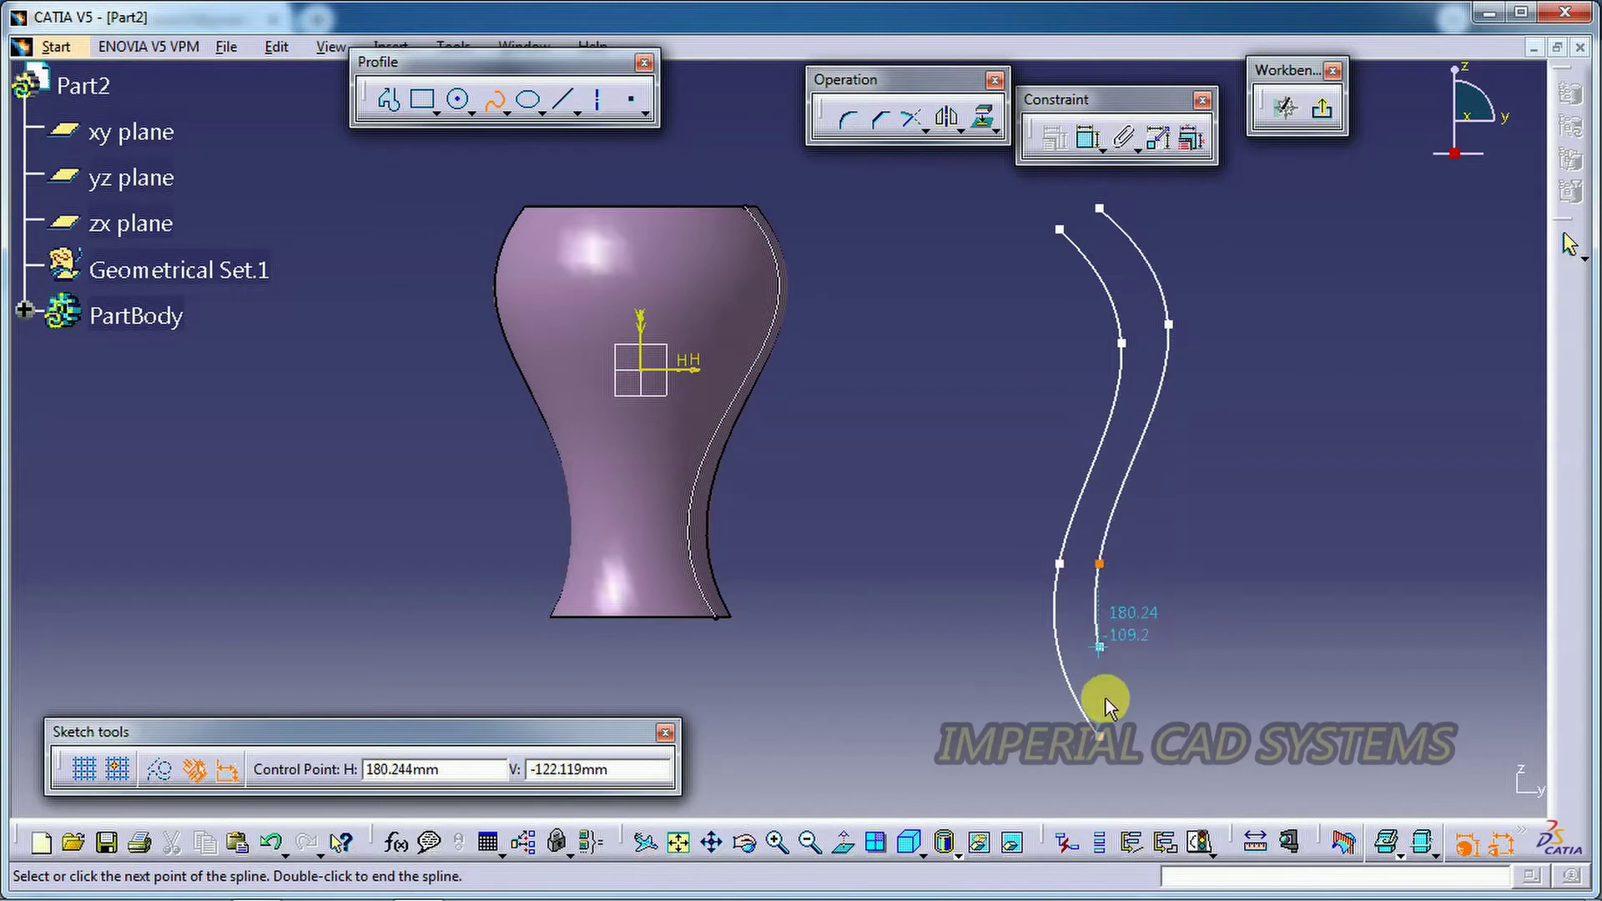
{"action": "left_click", "coordinate": [1140, 719]}
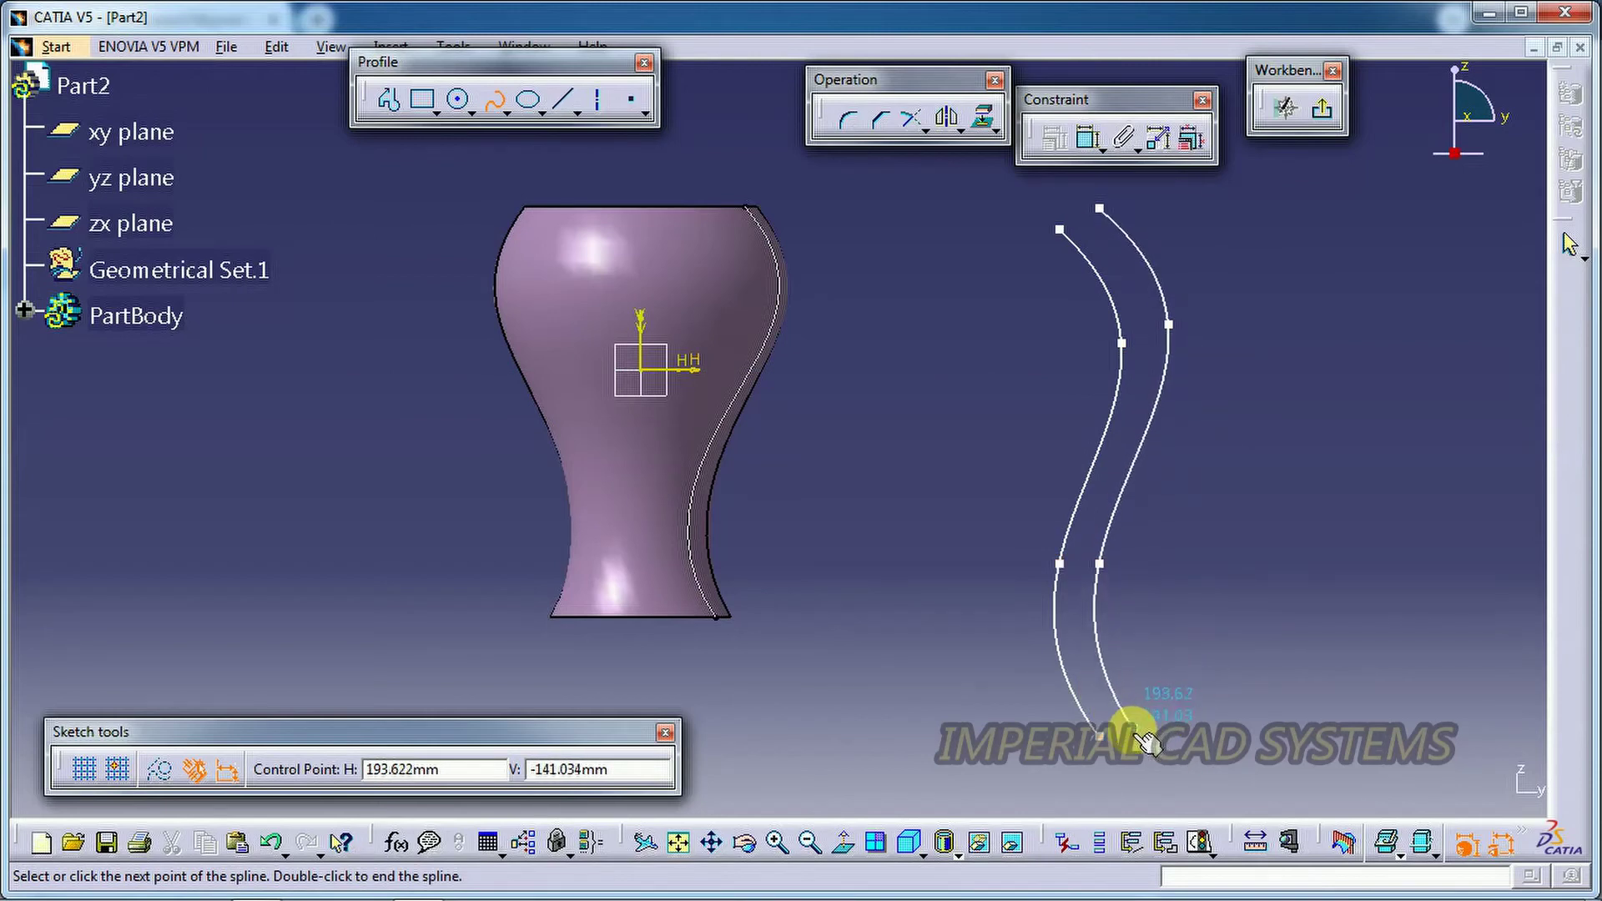
- Close the profile by joining the splines' upper ends and lower ends with straight lines, the lower one about 14 mm long
{"action": "left_click", "coordinate": [572, 100]}
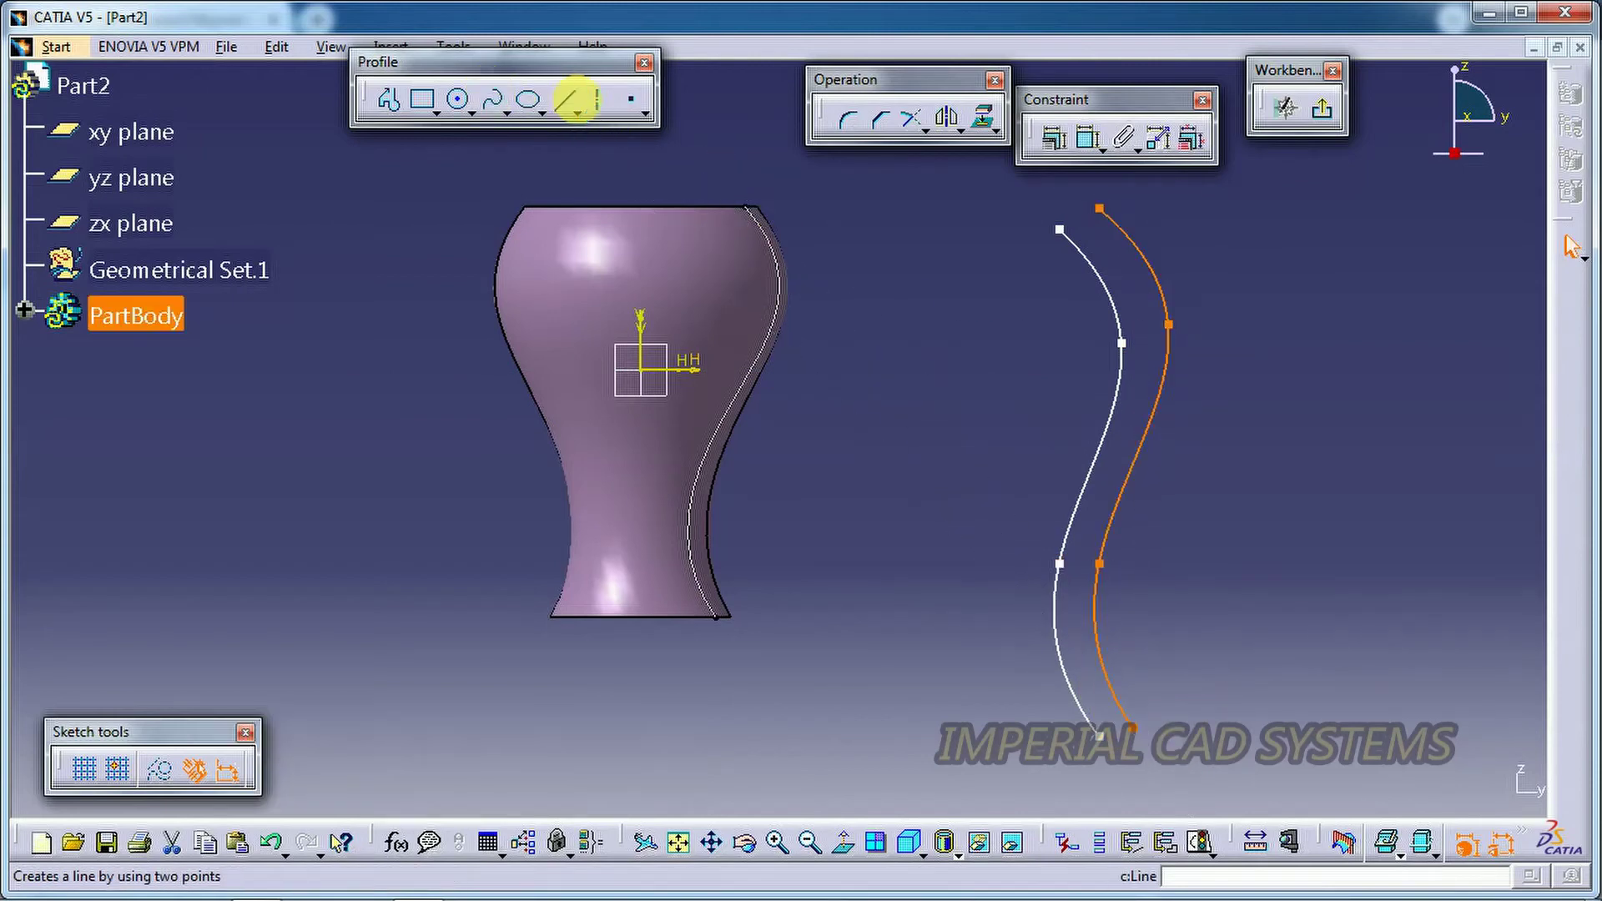
{"action": "left_click", "coordinate": [1060, 229]}
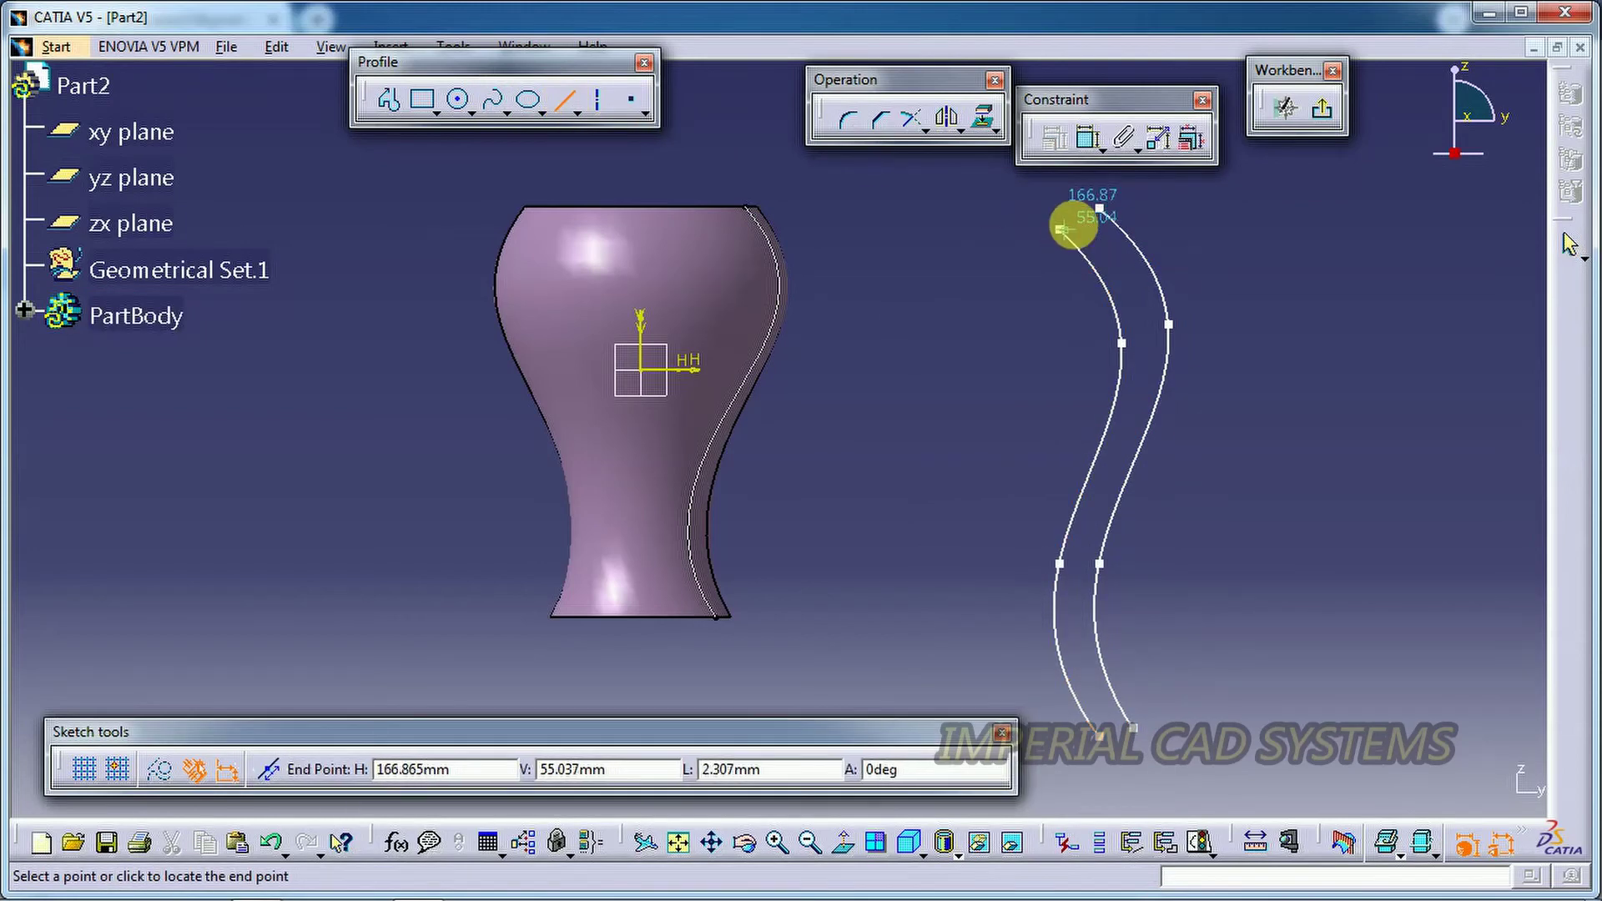
{"action": "left_click", "coordinate": [1101, 211]}
{"action": "left_click", "coordinate": [430, 172]}
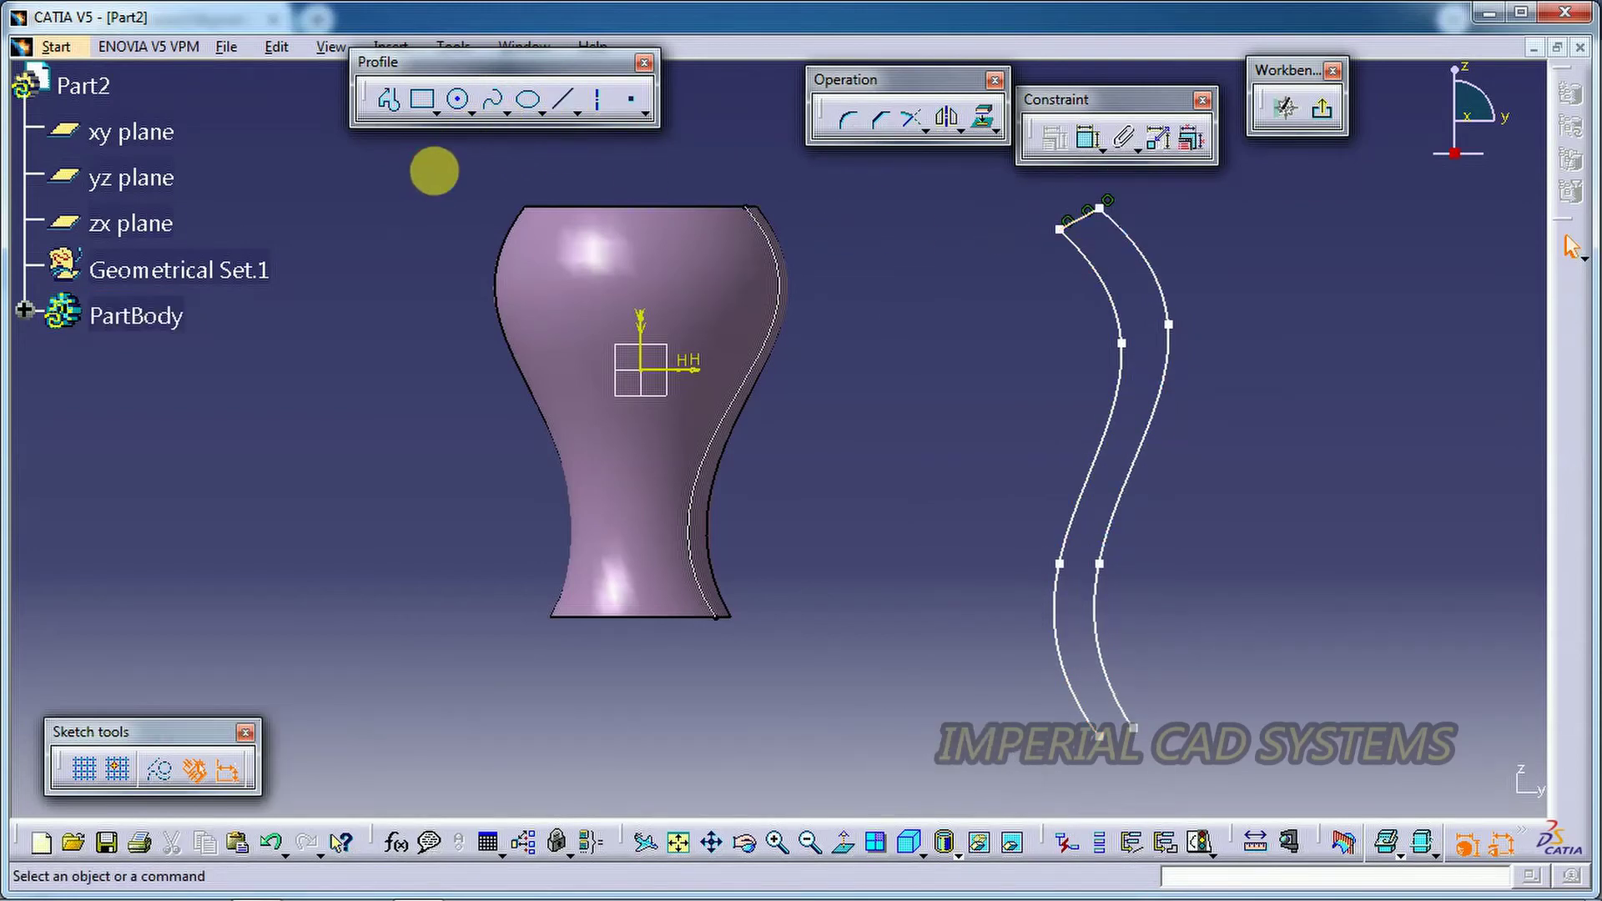
{"action": "left_click", "coordinate": [563, 100]}
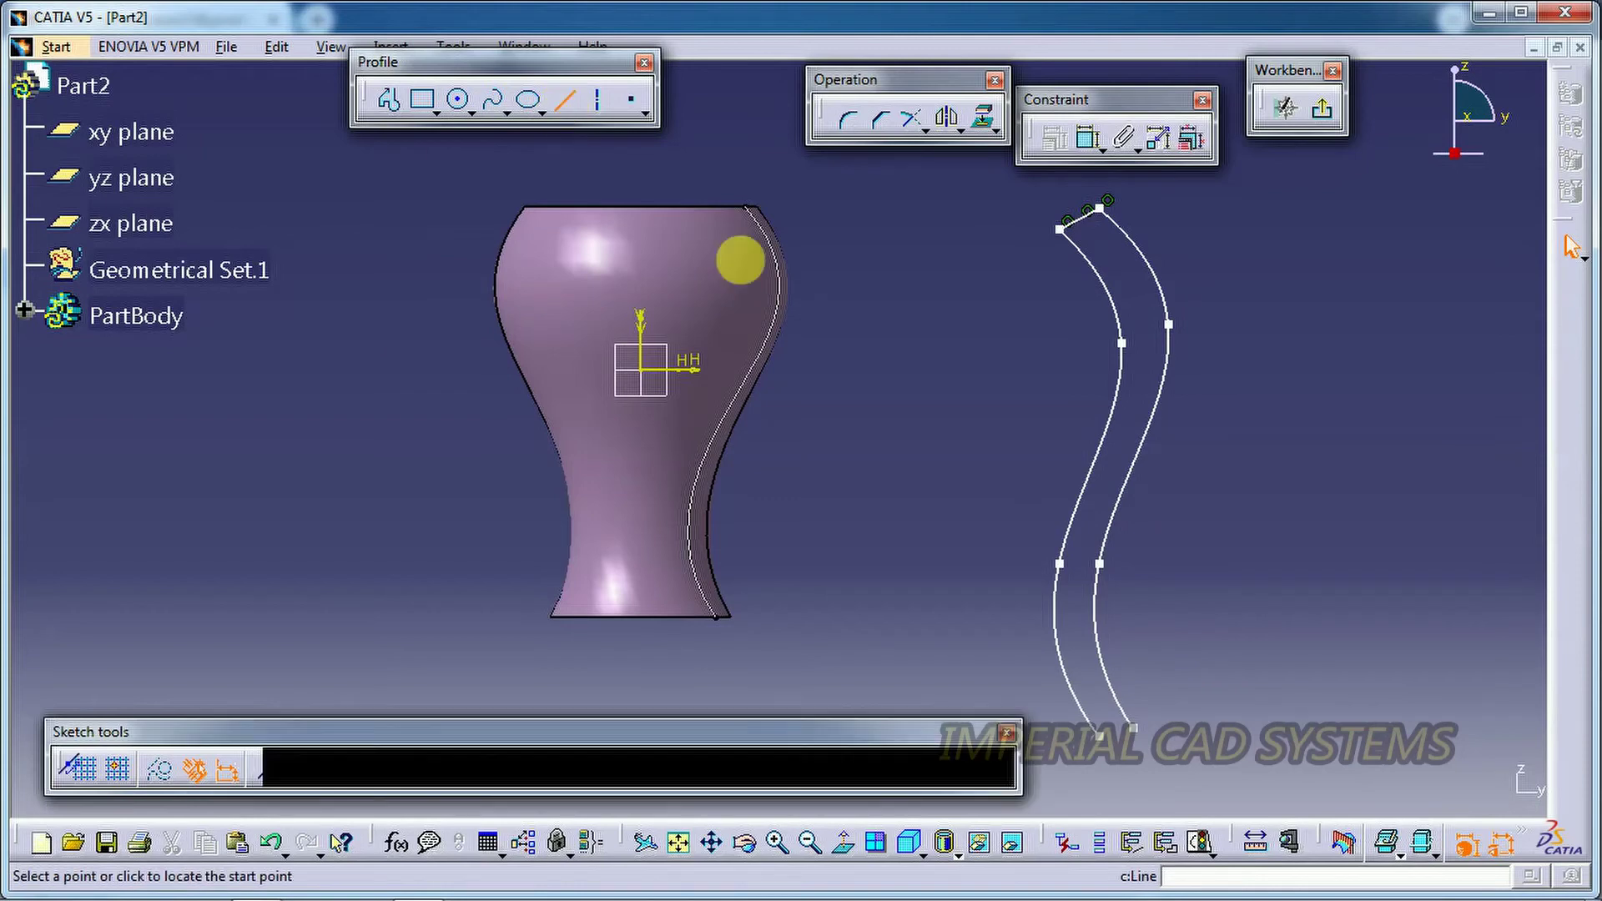
{"action": "left_click", "coordinate": [1114, 742]}
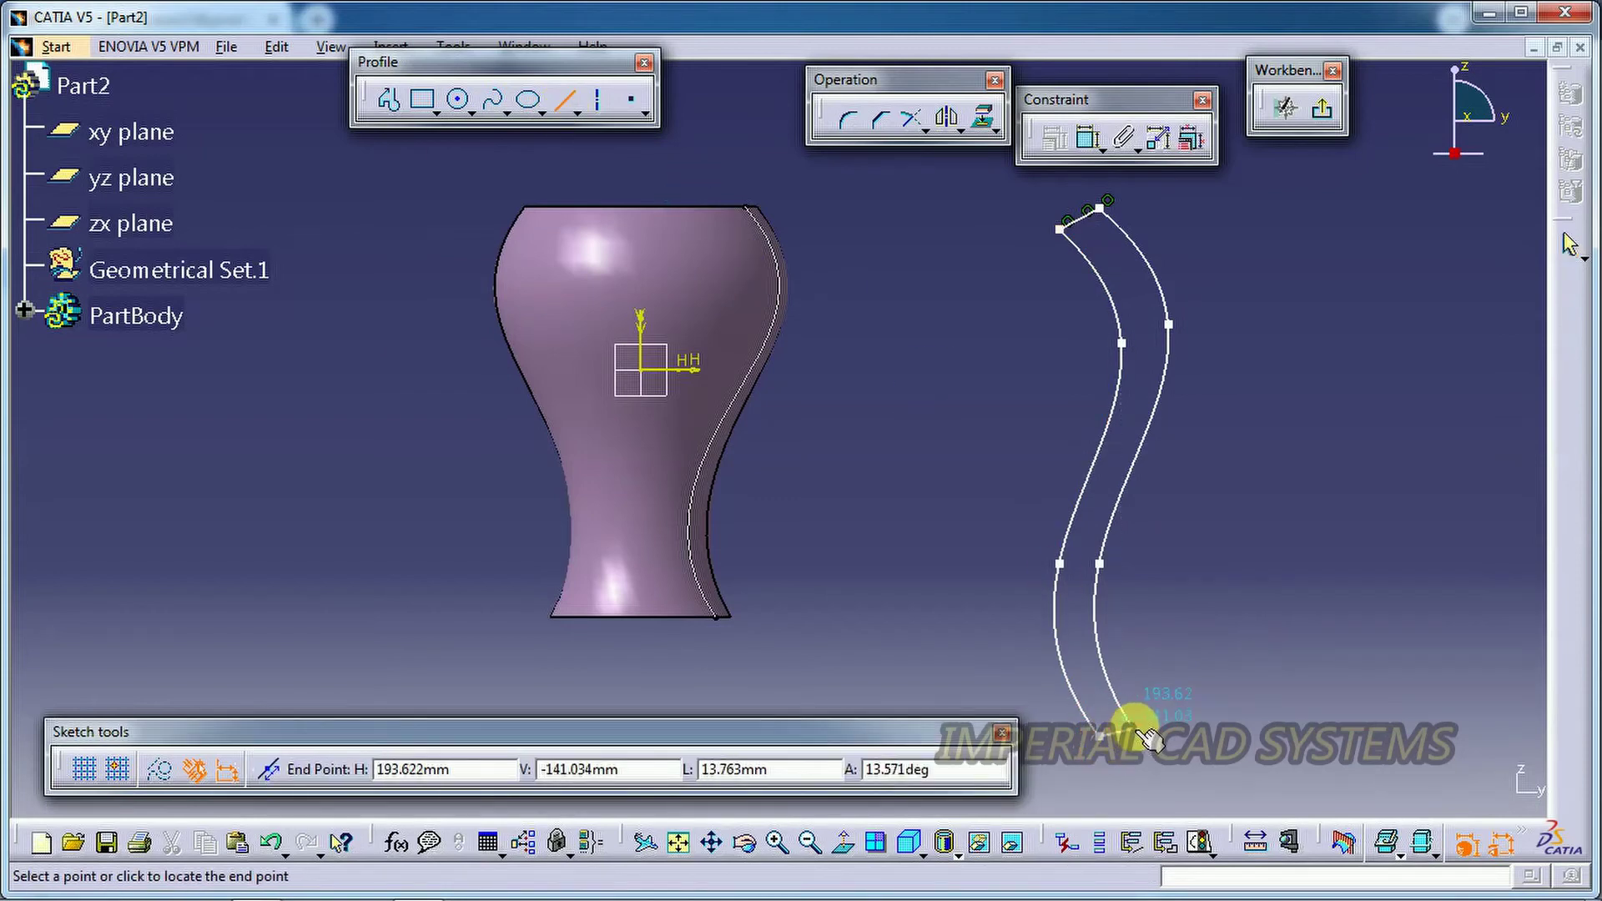
{"action": "left_click", "coordinate": [1133, 722]}
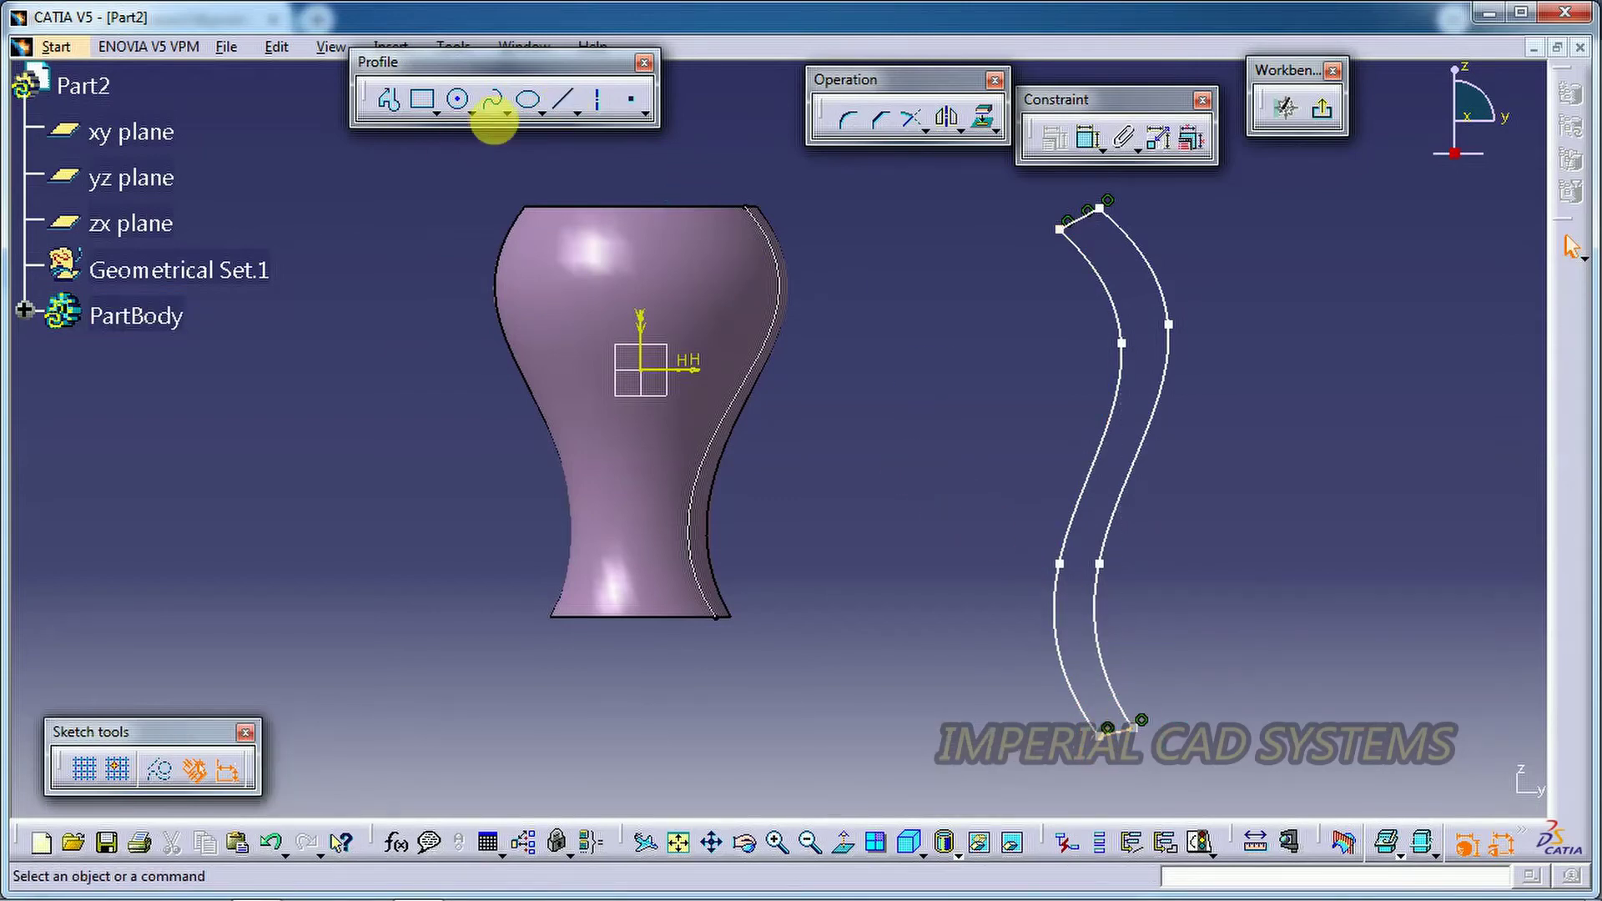
- Add a vertical axis between the vase and the closed profile, and exit the sketch
{"action": "left_click", "coordinate": [596, 106]}
{"action": "left_click", "coordinate": [983, 342]}
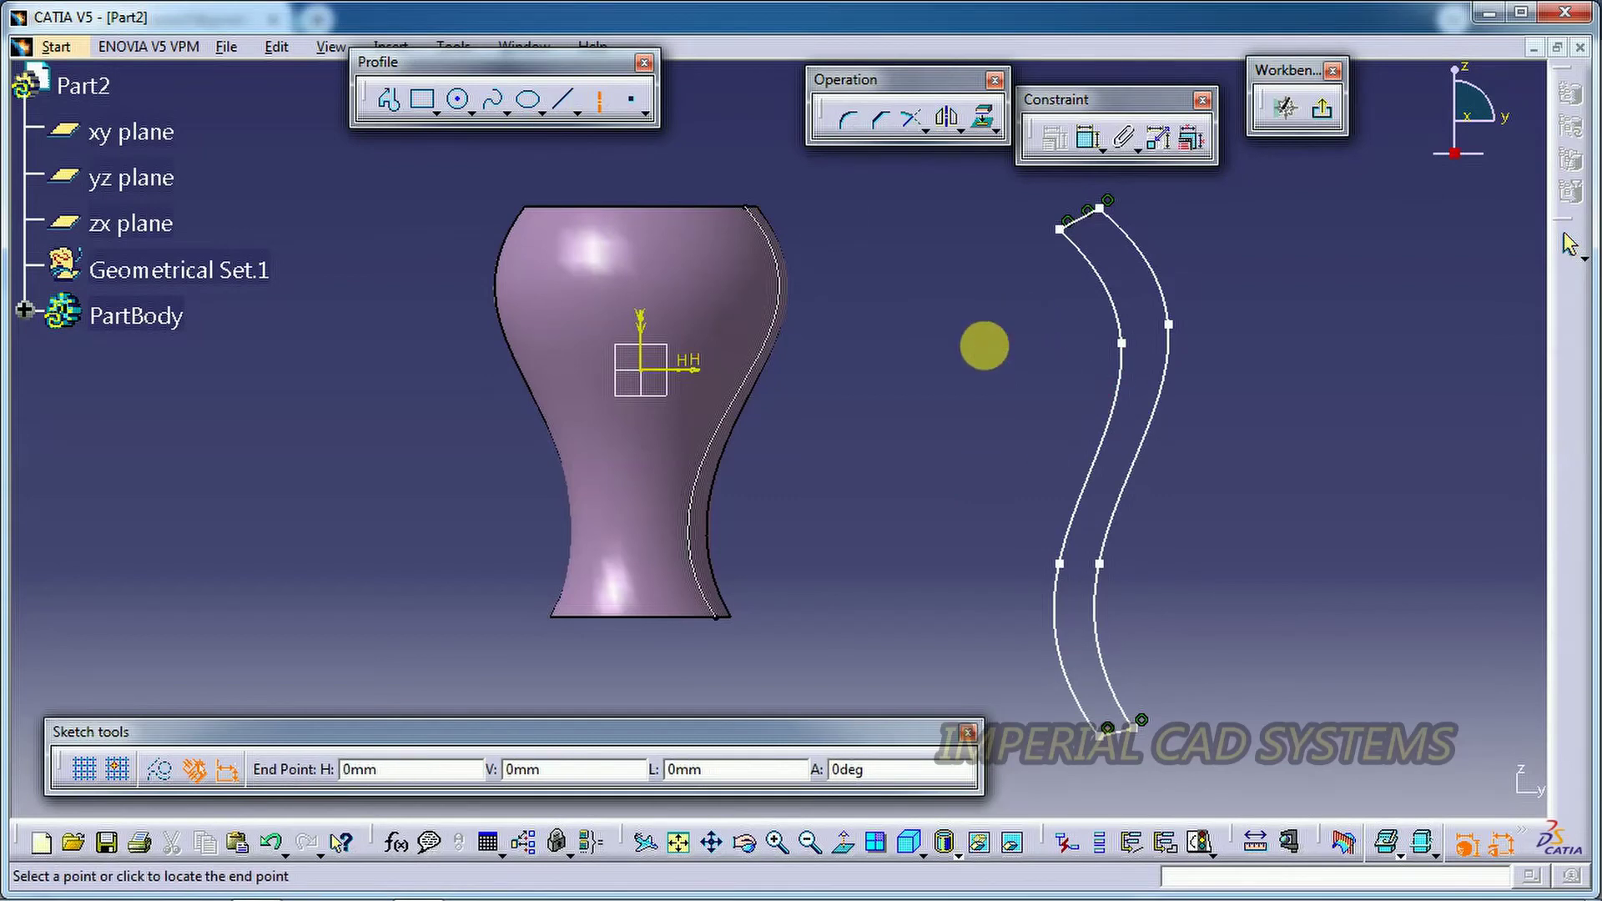
{"action": "left_click", "coordinate": [981, 626]}
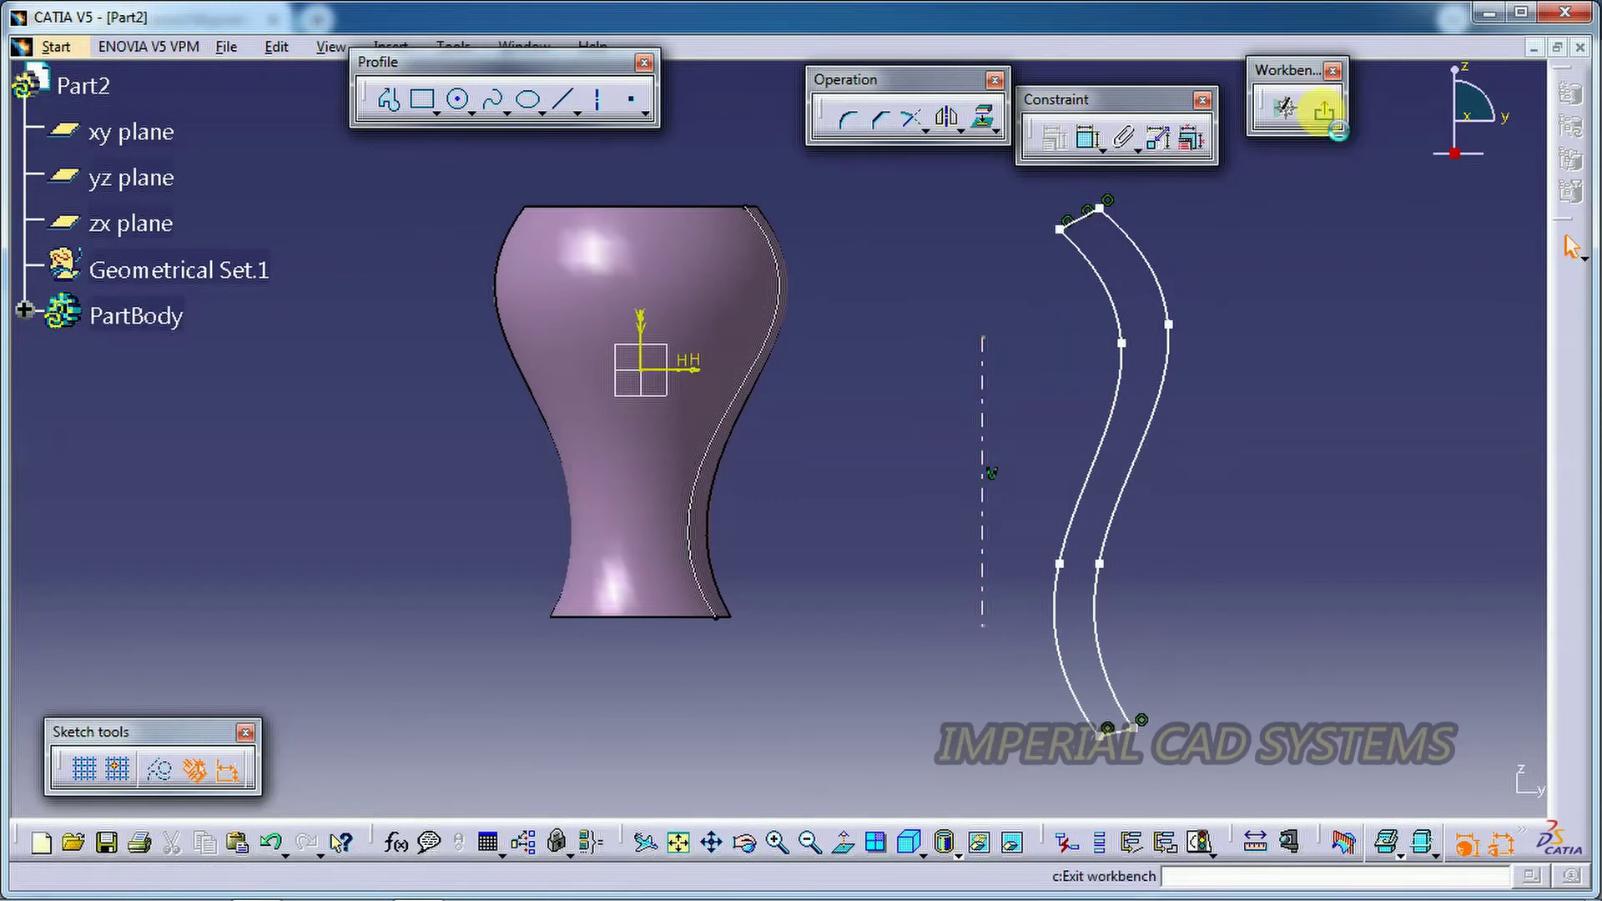
{"action": "left_click", "coordinate": [1320, 108]}
{"action": "left_click", "coordinate": [926, 388]}
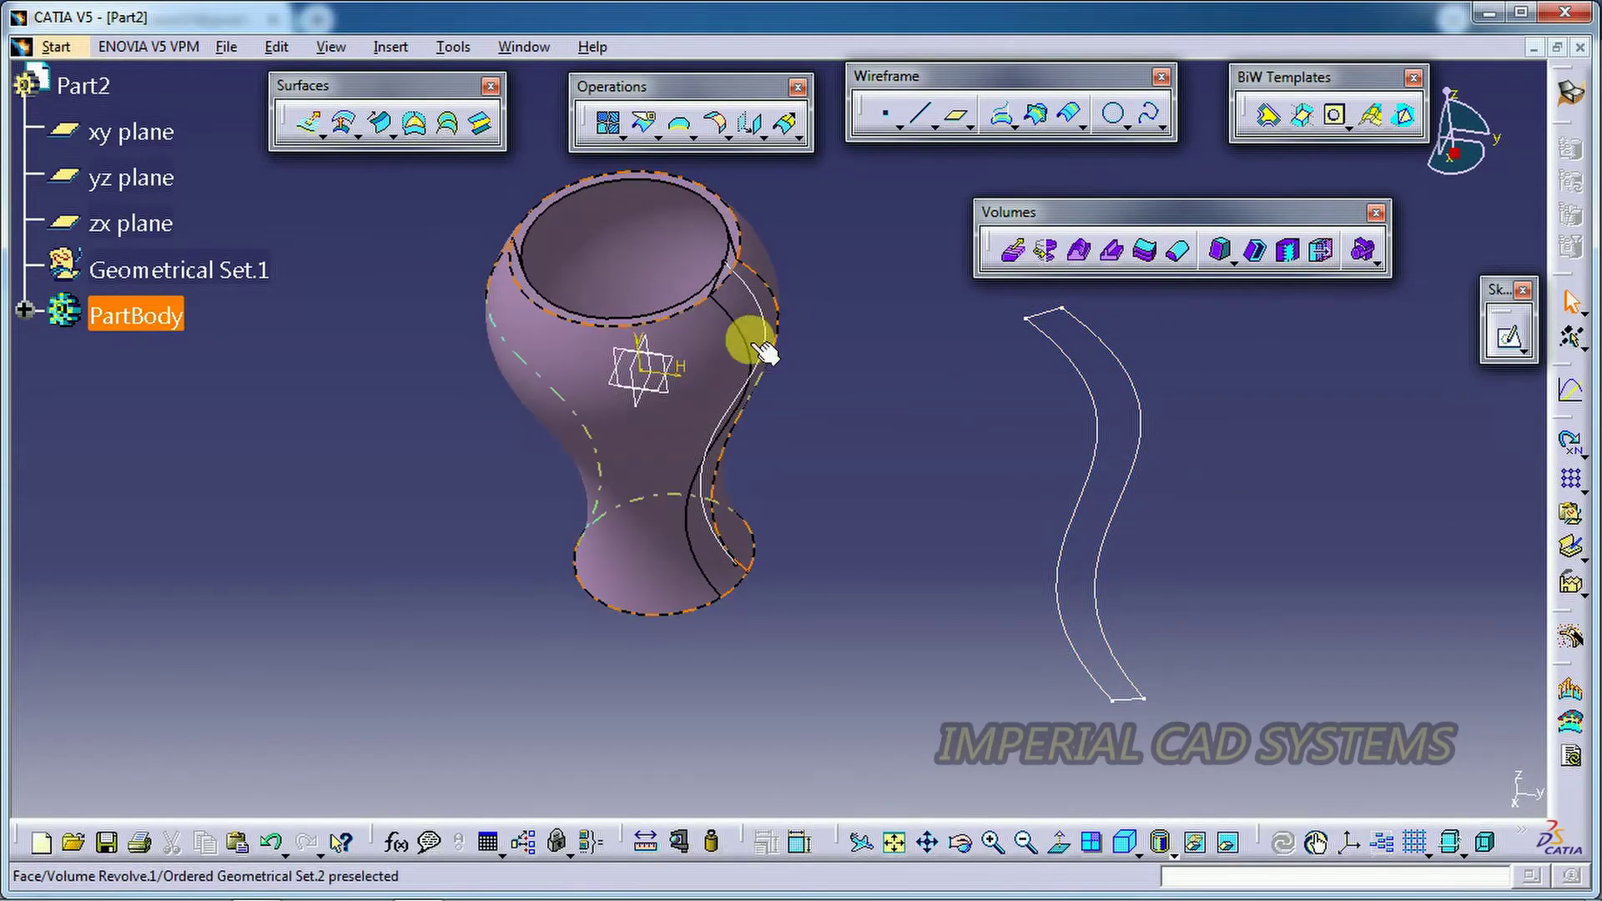
{"action": "middle_click_drag", "start_coordinate": [751, 343], "coordinate": [1063, 282]}
{"action": "middle_click_drag", "start_coordinate": [908, 359], "coordinate": [876, 306]}
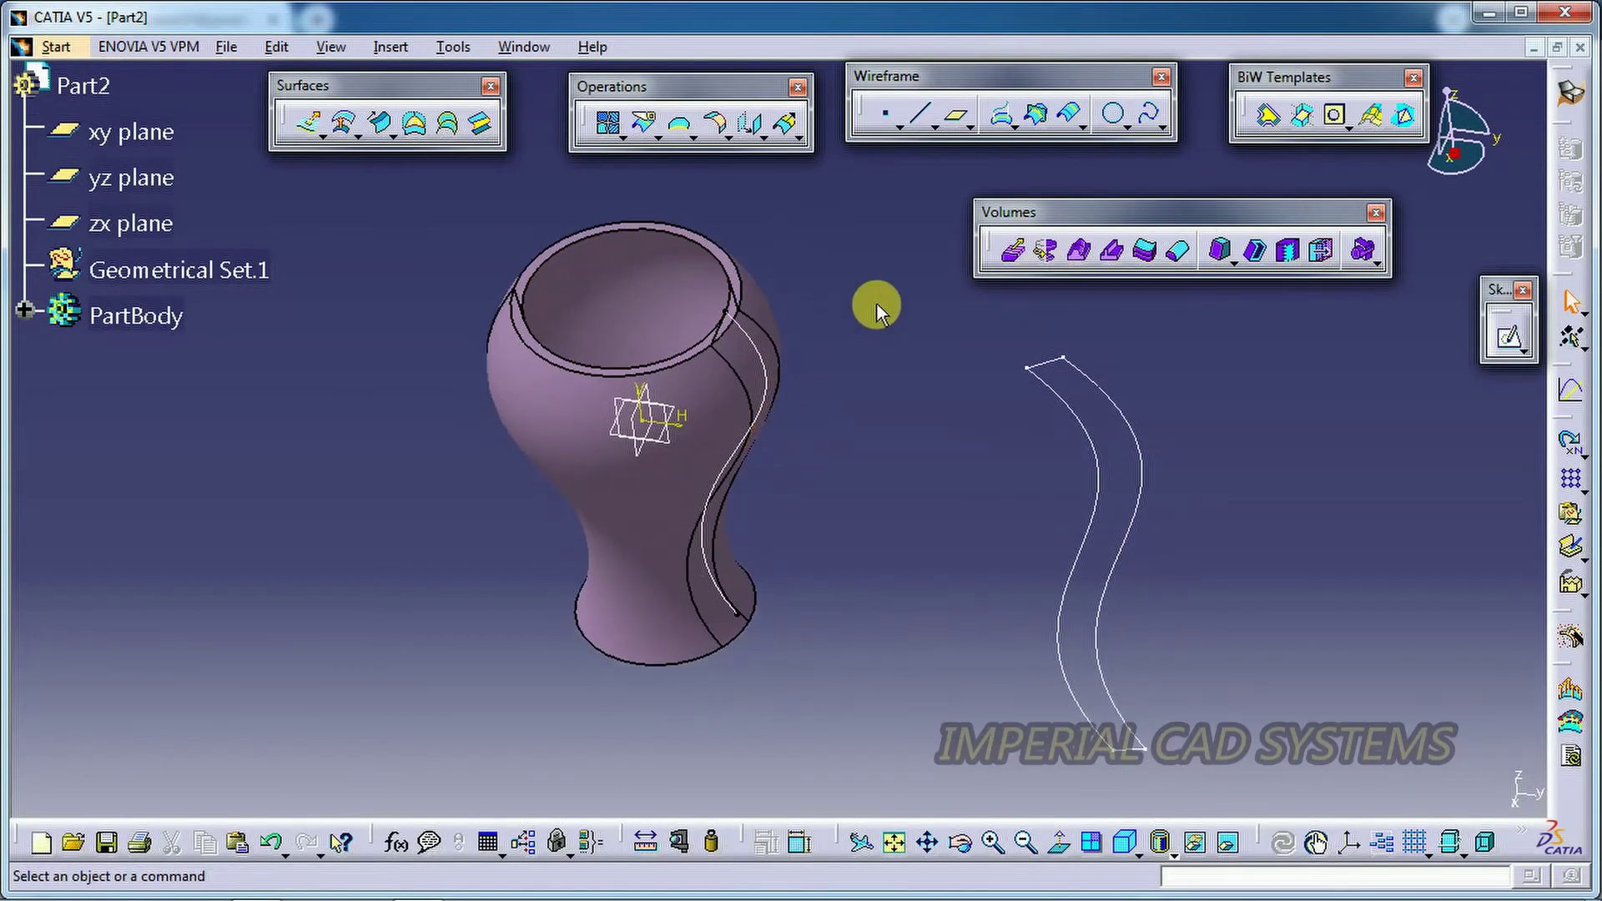
- Create a revolved volume from the closed double-spline sketch about its default sketch axis with Angle 1 of 360 degrees
{"action": "left_click", "coordinate": [1047, 251]}
{"action": "left_click", "coordinate": [1141, 454]}
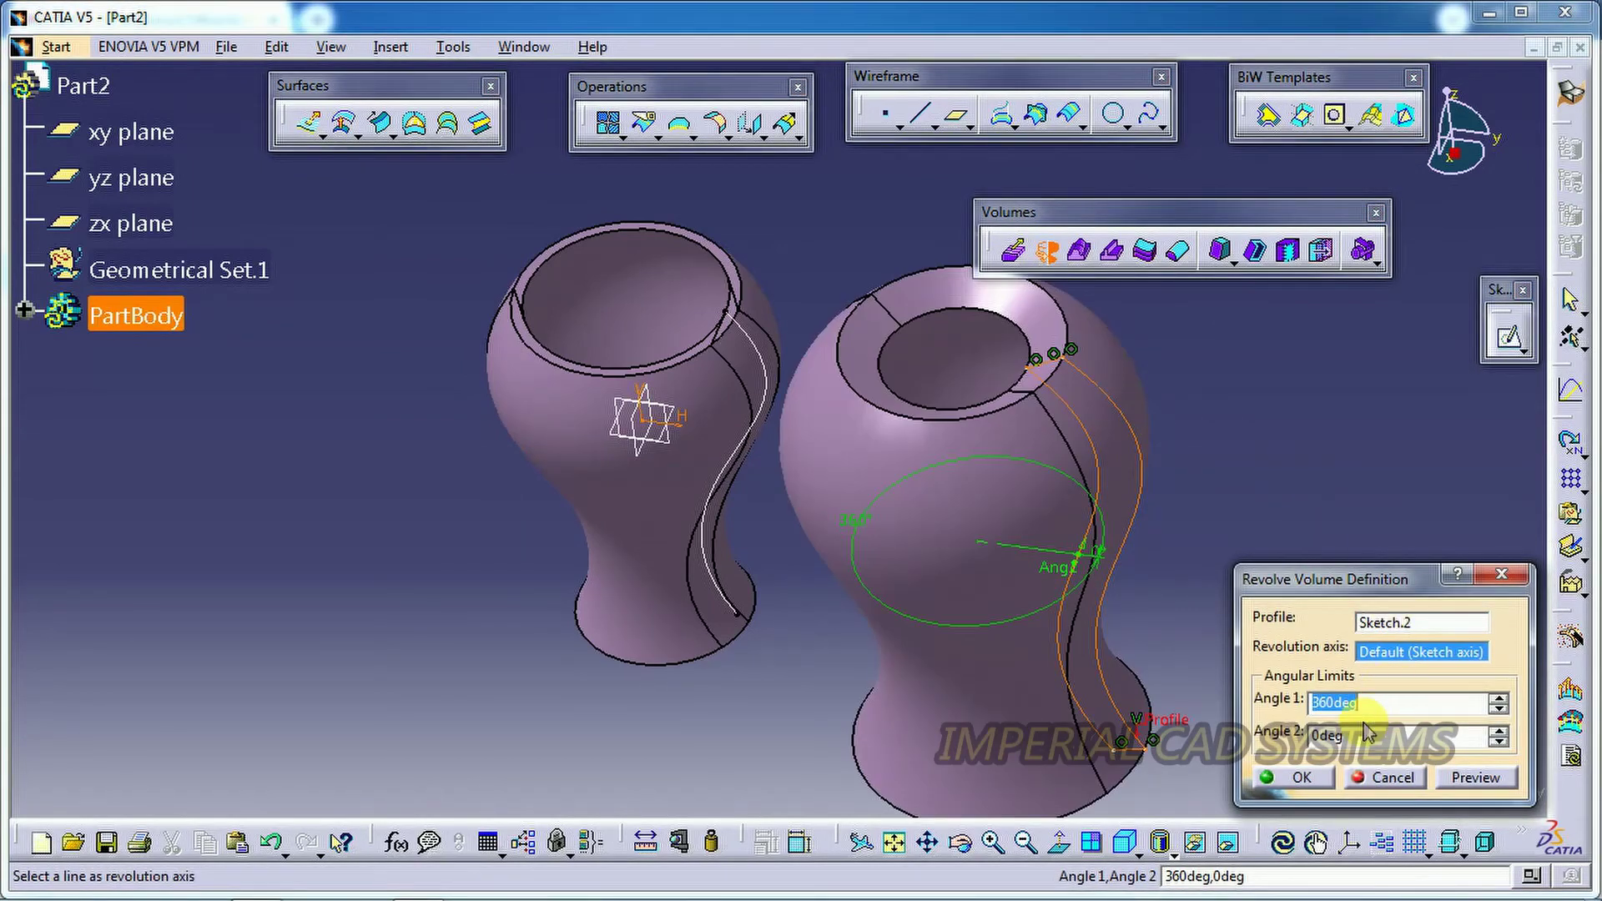
{"action": "left_click", "coordinate": [1322, 785]}
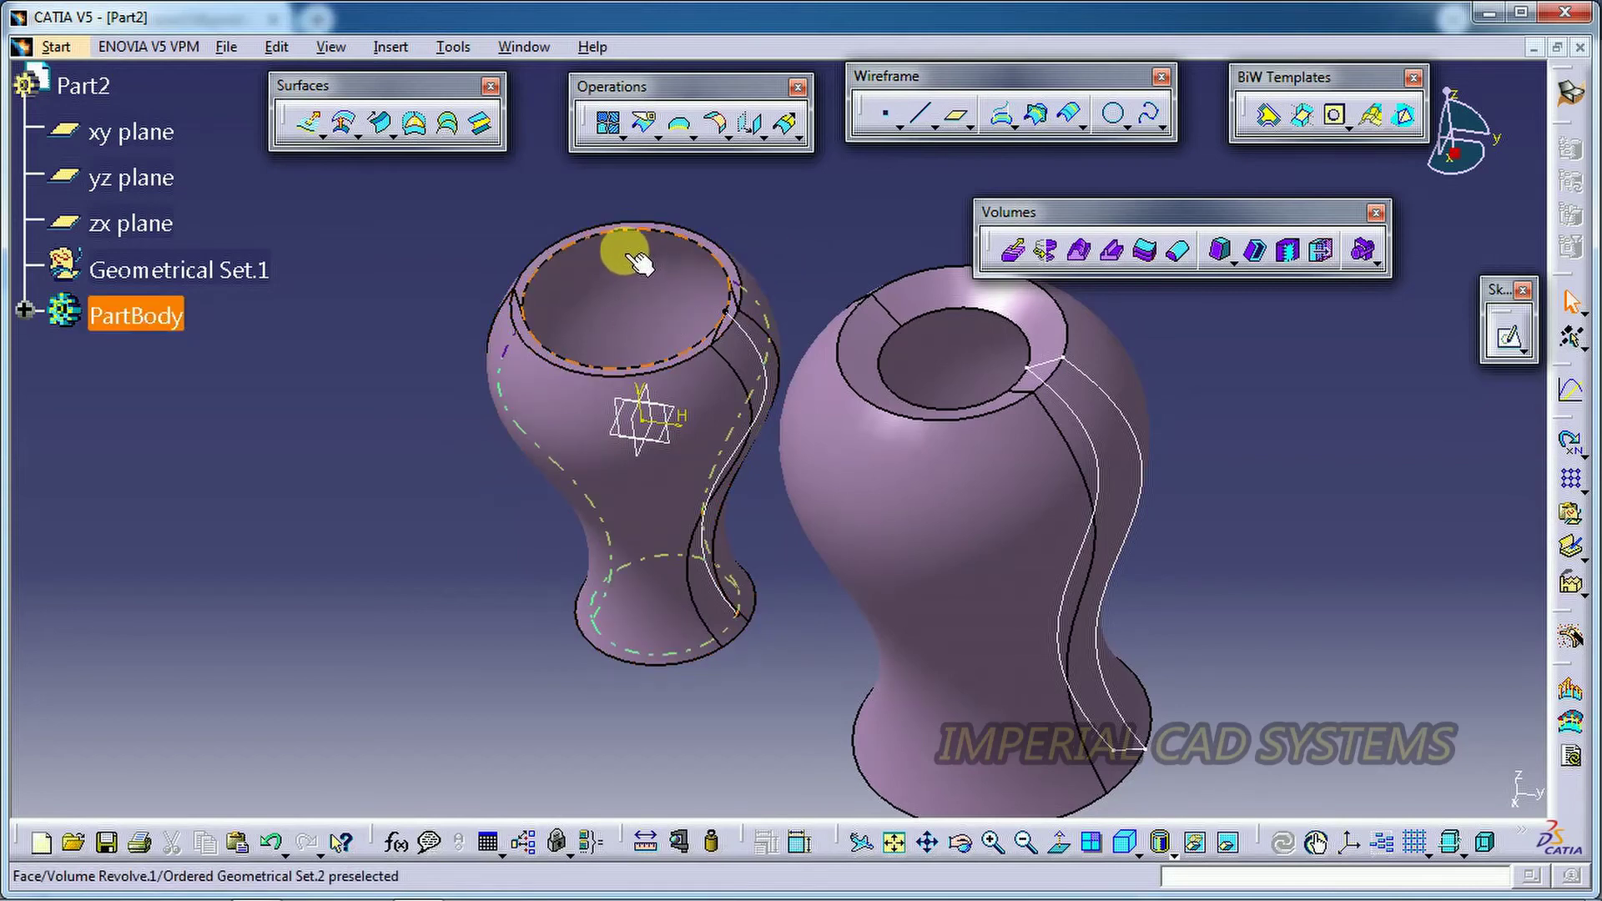
- Open Part1 in the Part Design workbench and undock the Dress-Up Features toolbar over the model area
{"action": "left_click", "coordinate": [524, 47]}
{"action": "left_click", "coordinate": [551, 191]}
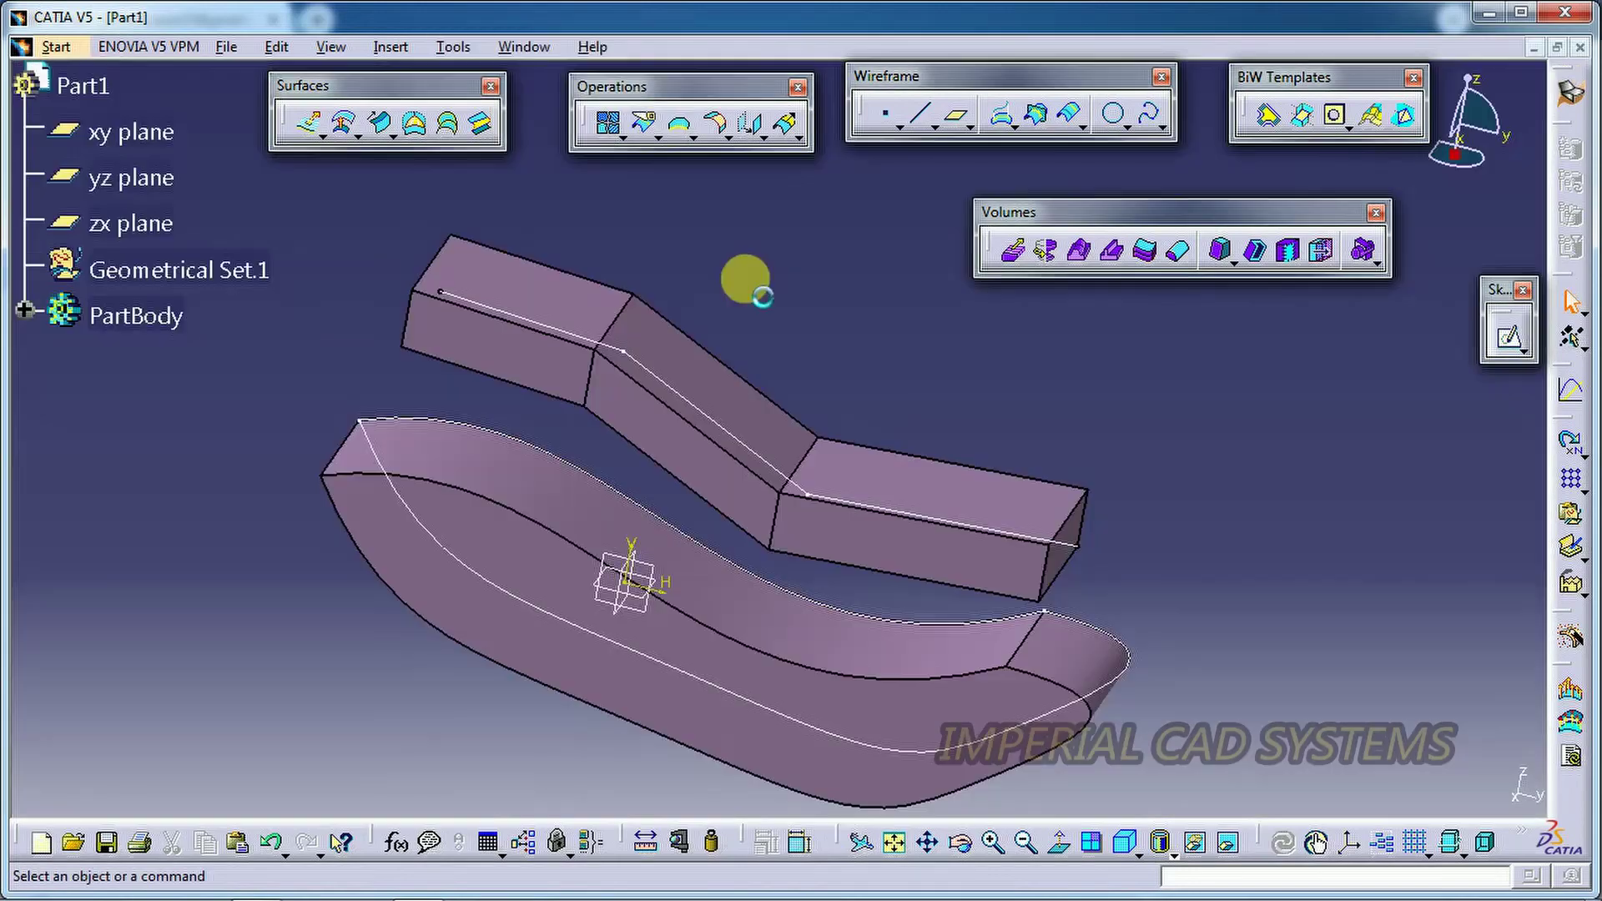
{"action": "left_click", "coordinate": [77, 52]}
{"action": "mouse_move", "coordinate": [87, 105]}
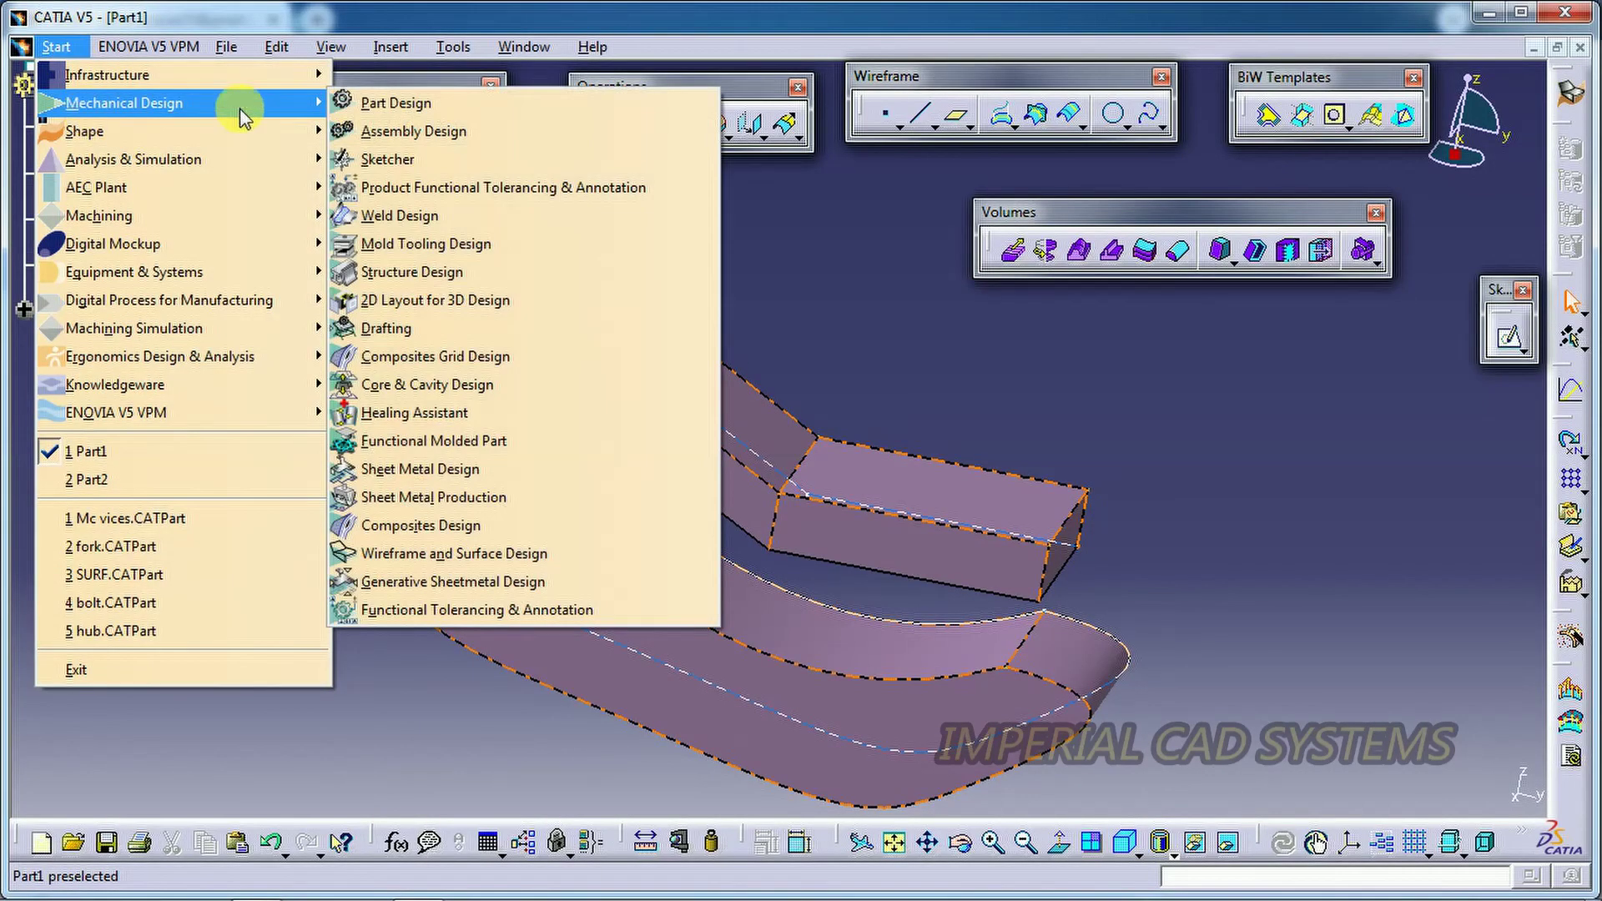
{"action": "left_click", "coordinate": [393, 106]}
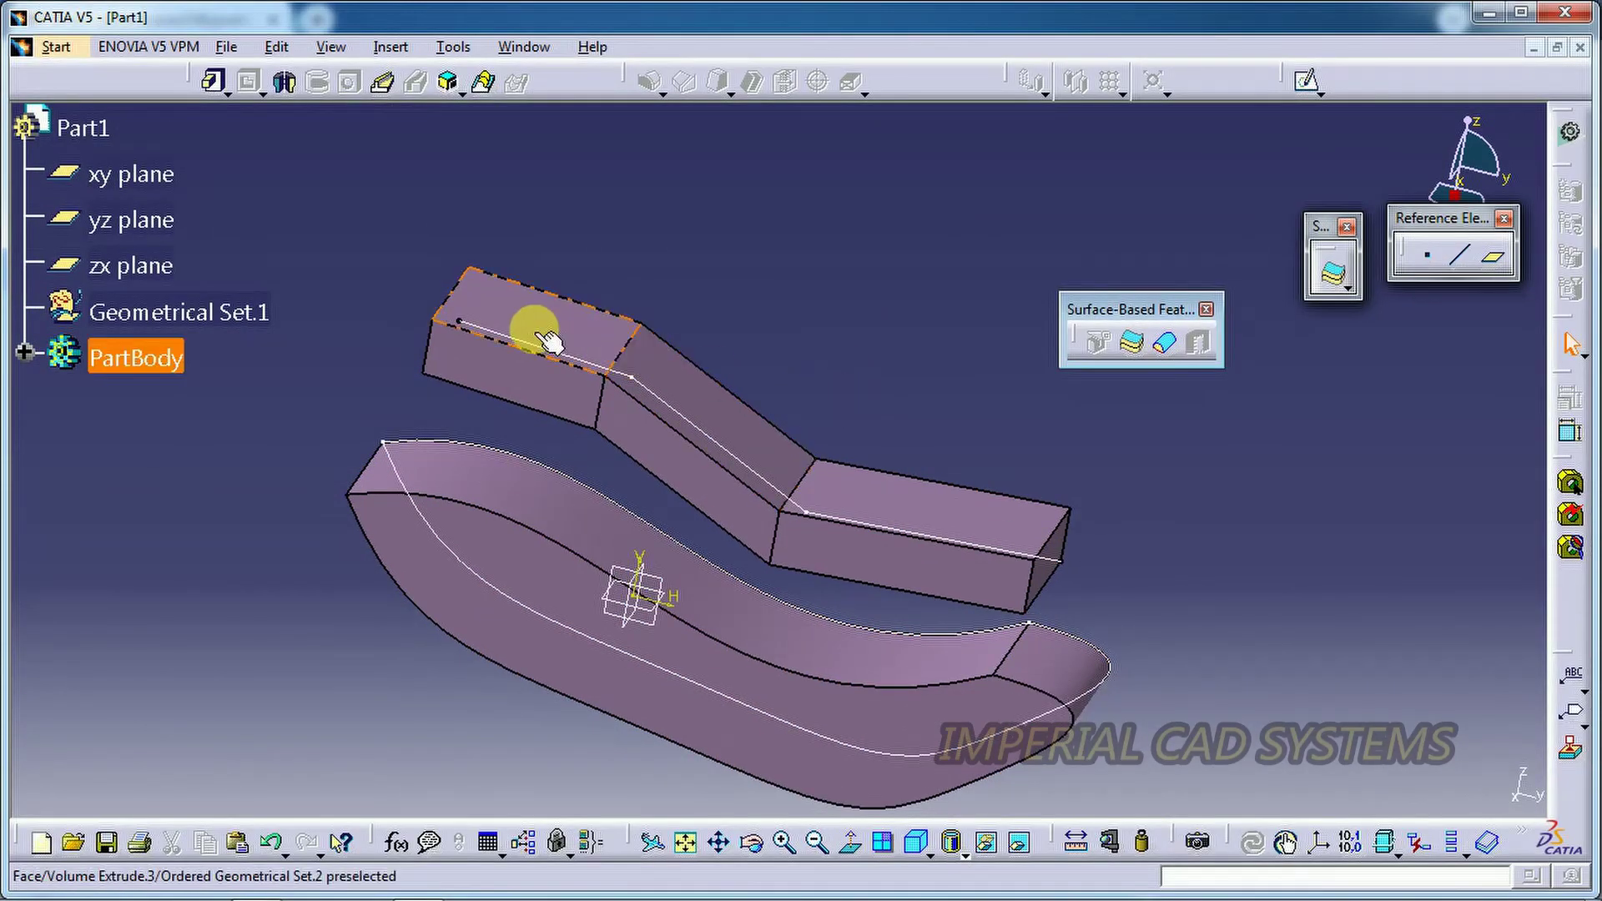
{"action": "left_click_drag", "start_coordinate": [632, 79], "coordinate": [642, 198]}
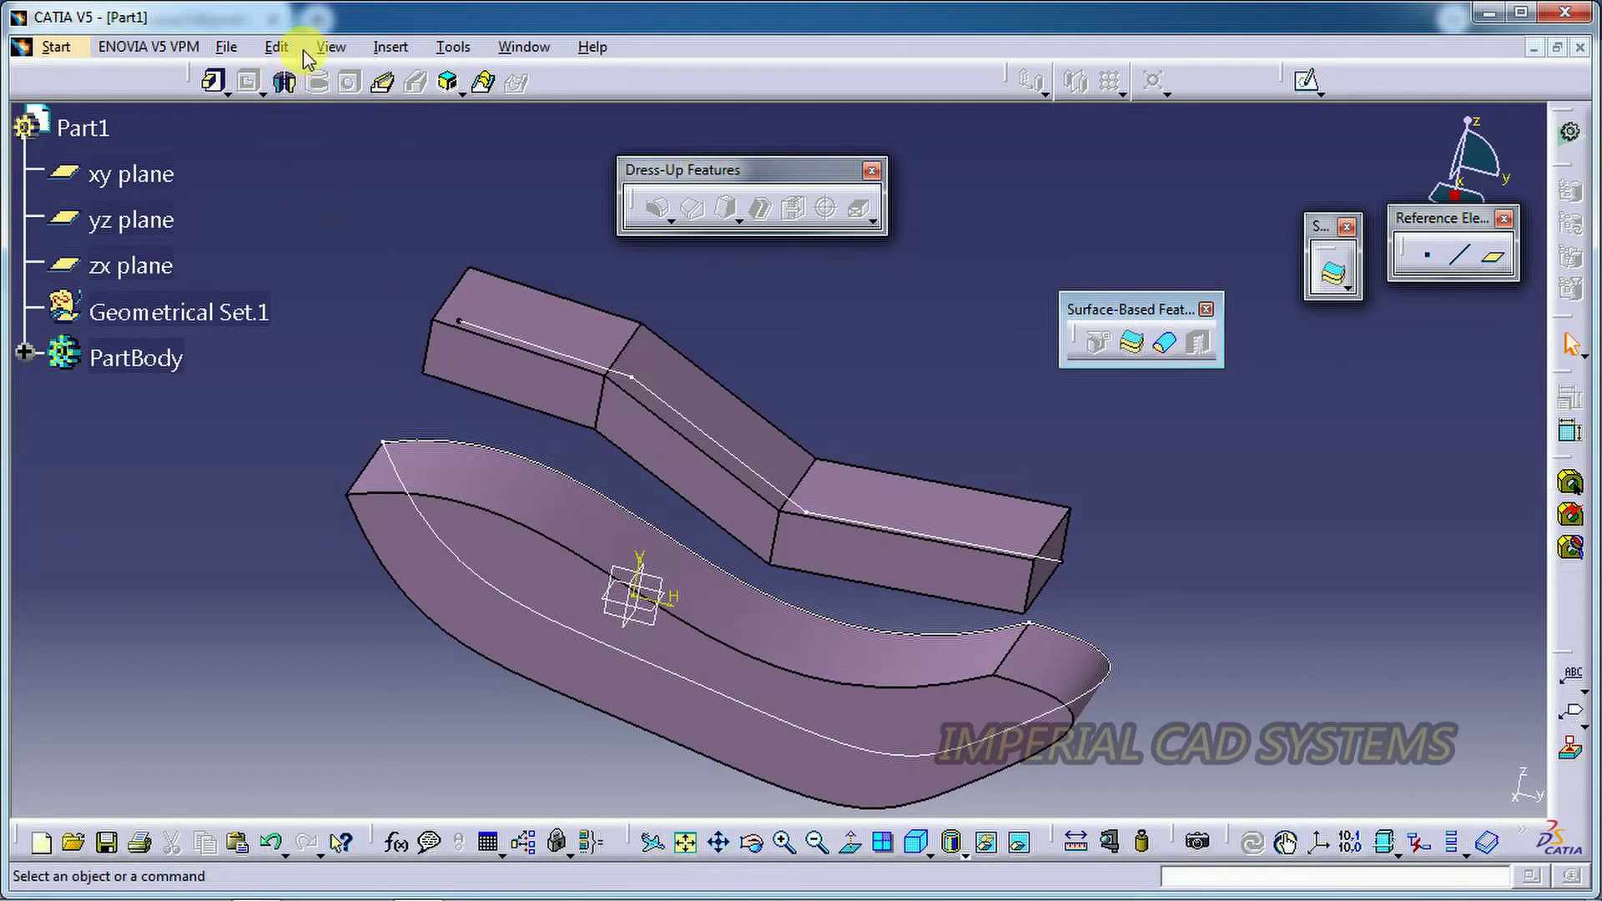
- Return Part1 to the Generative Shape Design workbench
{"action": "left_click", "coordinate": [66, 54]}
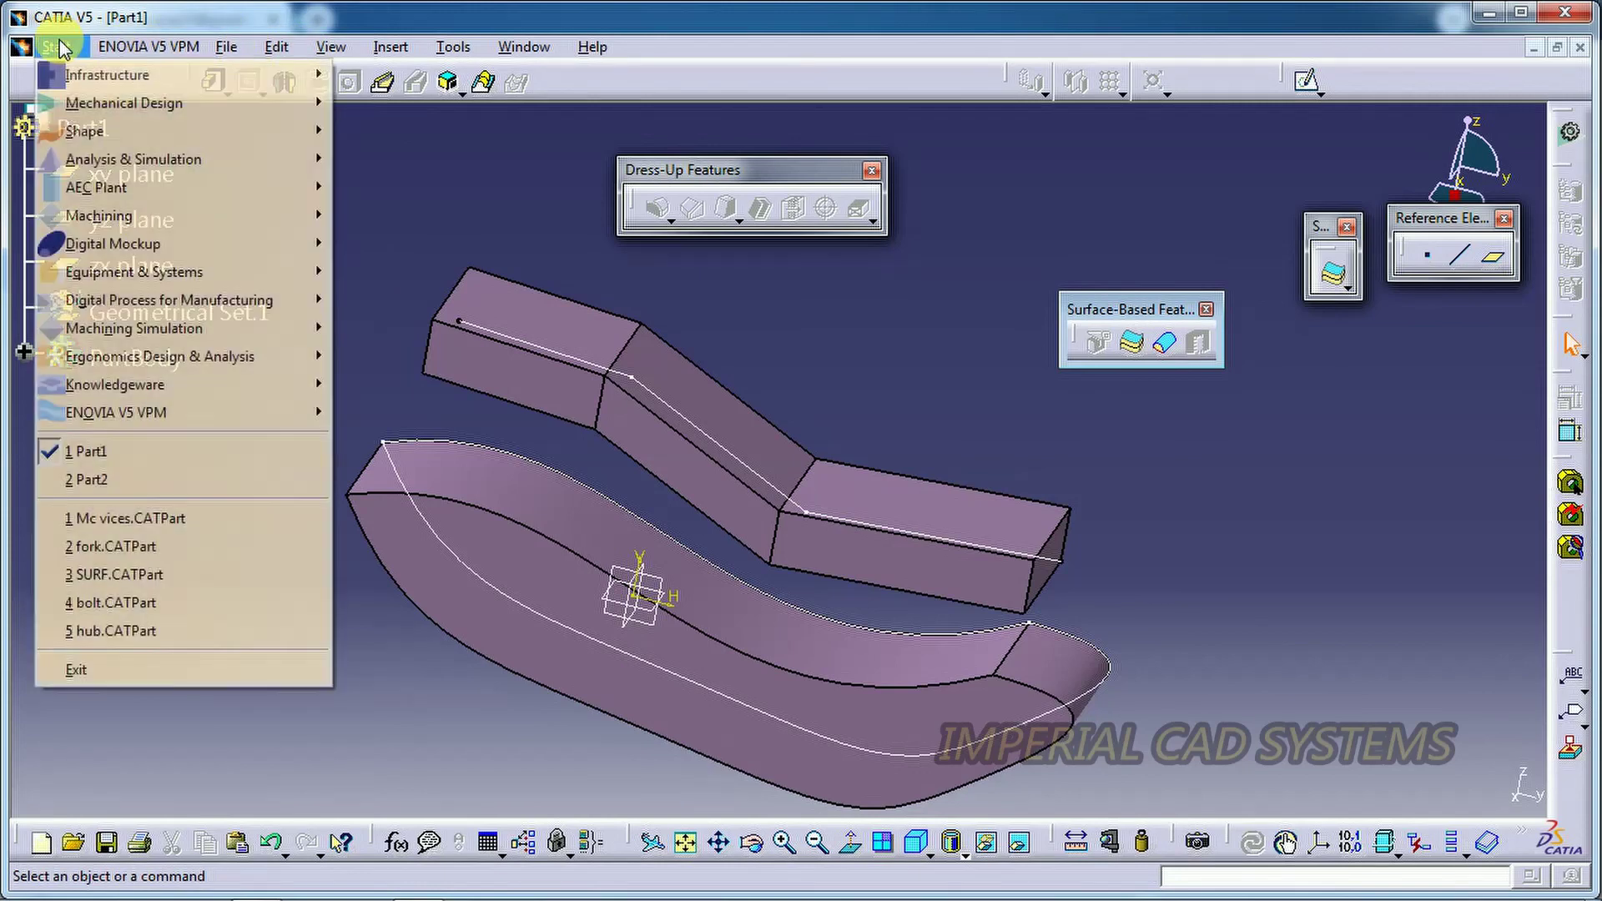
{"action": "mouse_move", "coordinate": [188, 134]}
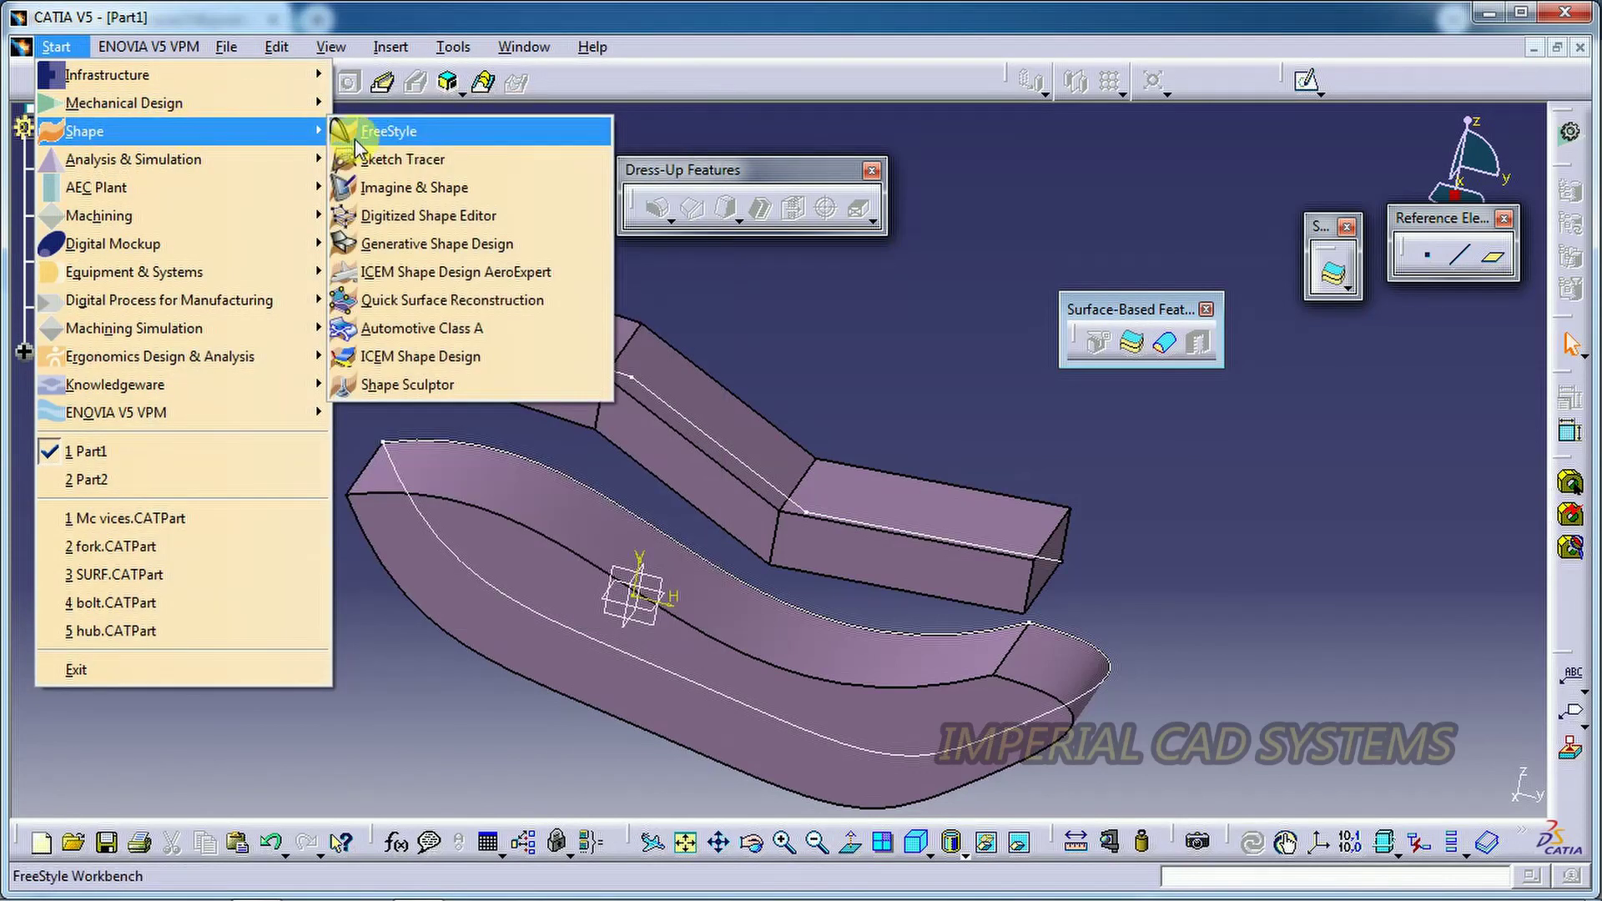
{"action": "left_click", "coordinate": [417, 245]}
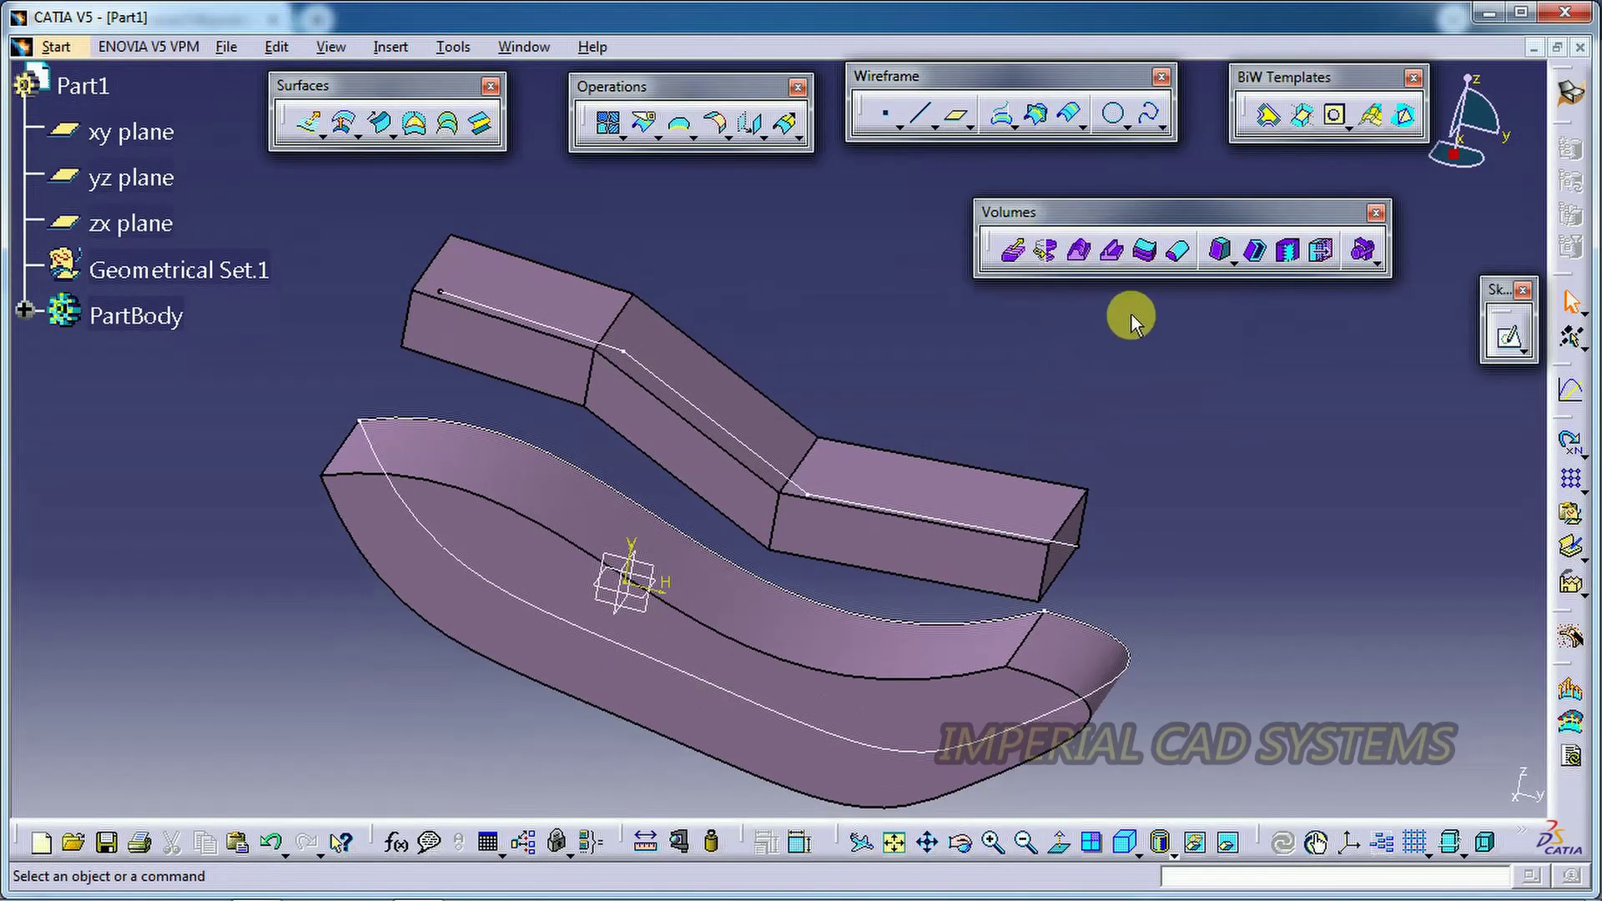